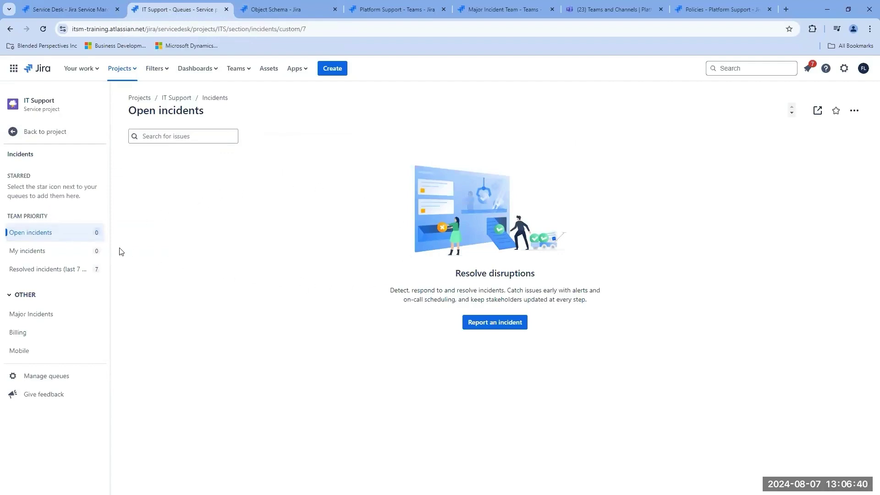
Look through the Billing and Mobile incident queues of the IT Support project and return to Open incidents
{"action": "left_click", "coordinate": [31, 332]}
{"action": "left_click", "coordinate": [30, 349]}
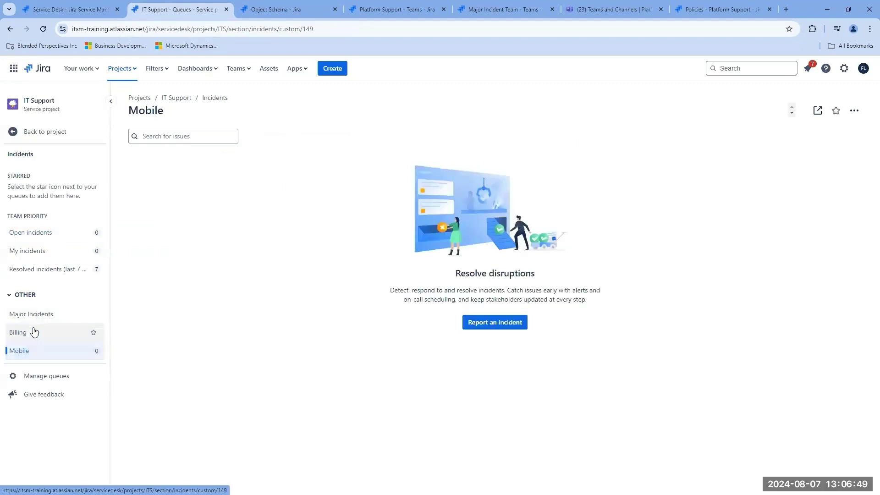
{"action": "left_click", "coordinate": [41, 236]}
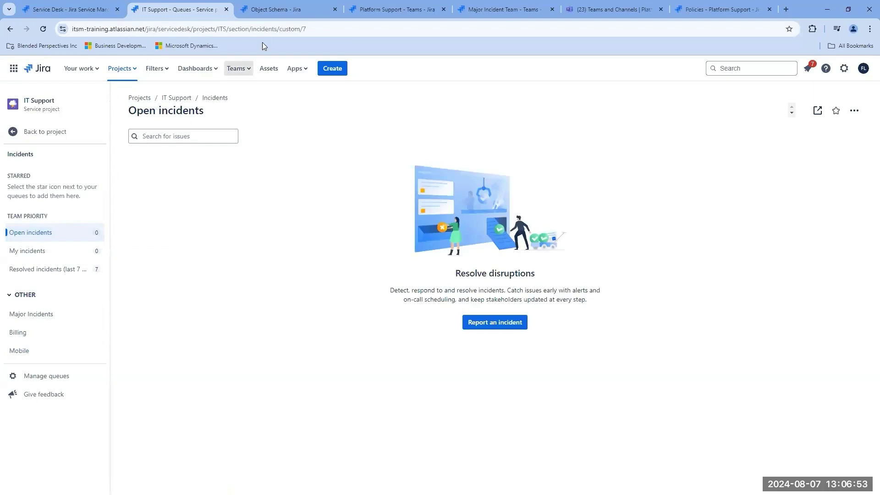
Review the Billing service object in the Services schema, including its stakeholders, service owners and responder teams
{"action": "left_click", "coordinate": [289, 10]}
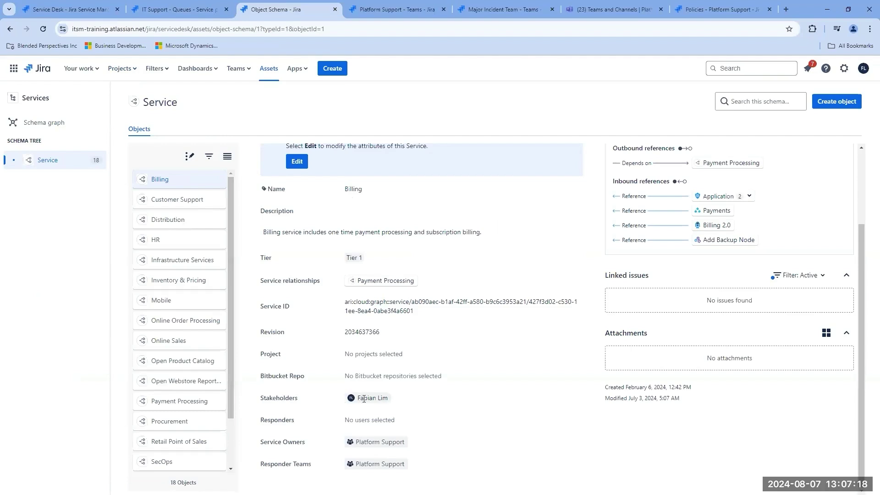
{"action": "mouse_move", "coordinate": [369, 399]}
Review the Platform Support team's members and open its operations page to examine the on-call escalation policy and schedule
{"action": "left_click", "coordinate": [379, 11]}
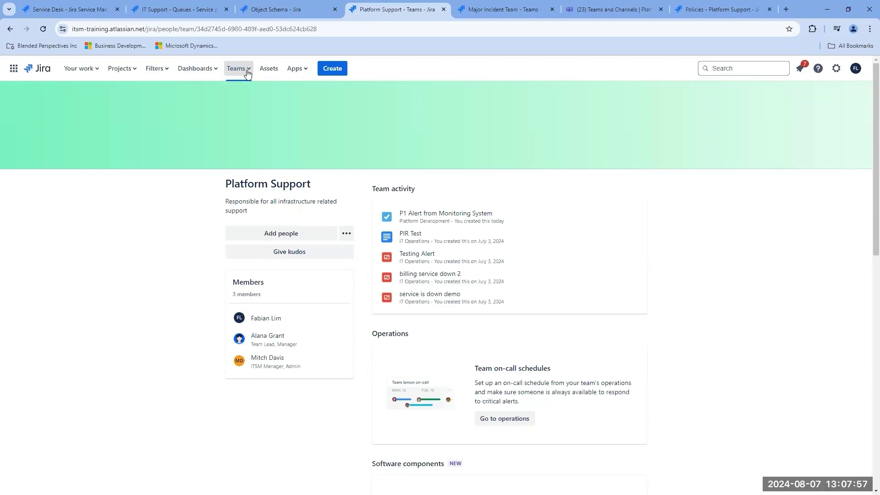
{"action": "left_click", "coordinate": [246, 73]}
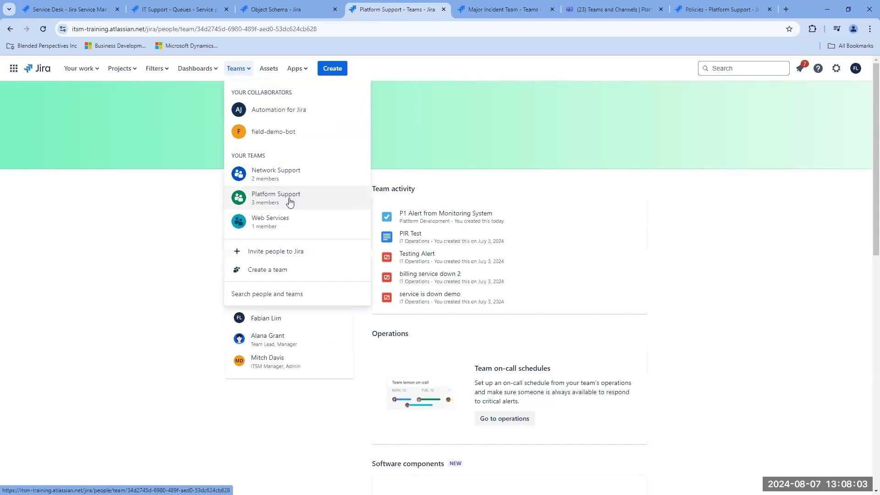
{"action": "left_click", "coordinate": [158, 301]}
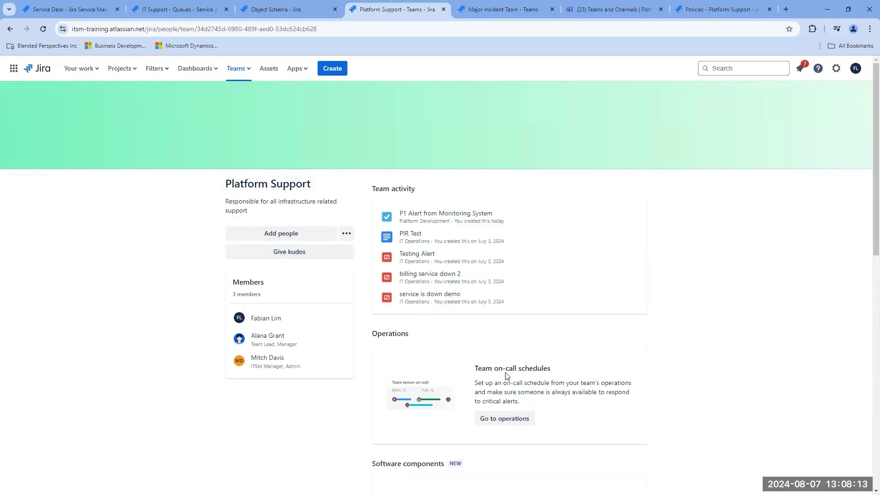
{"action": "scroll", "coordinate": [596, 316], "scroll_direction": "down", "scroll_amount": 1}
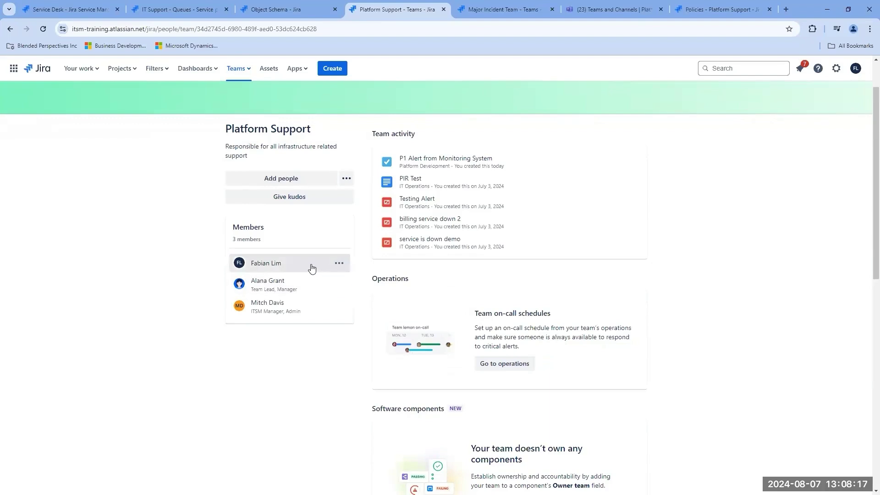
{"action": "mouse_move", "coordinate": [310, 265]}
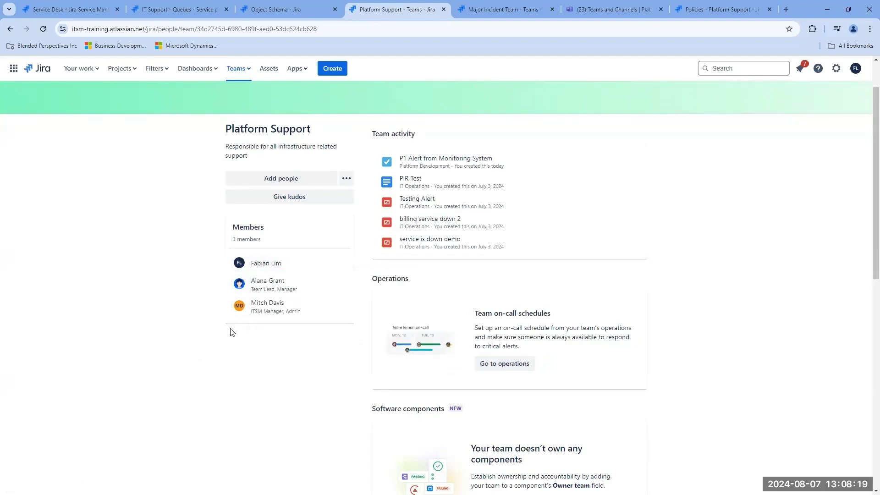
{"action": "left_click", "coordinate": [494, 364]}
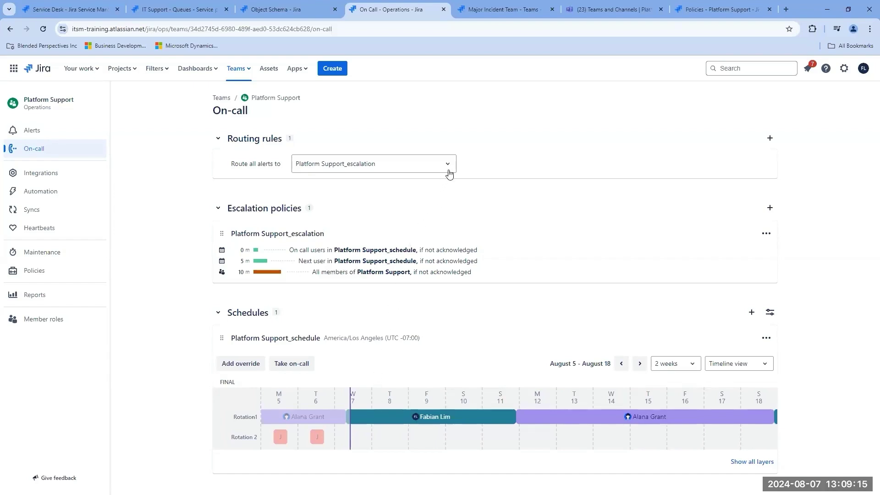
Review the Major Incident Team's members and open its operations page to examine the on-call setup
{"action": "left_click", "coordinate": [497, 12]}
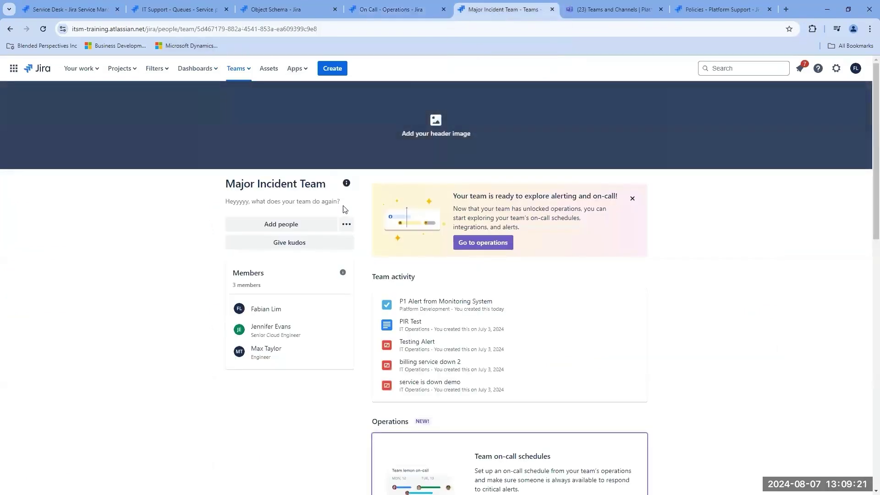
{"action": "scroll", "coordinate": [694, 280], "scroll_direction": "down", "scroll_amount": 1}
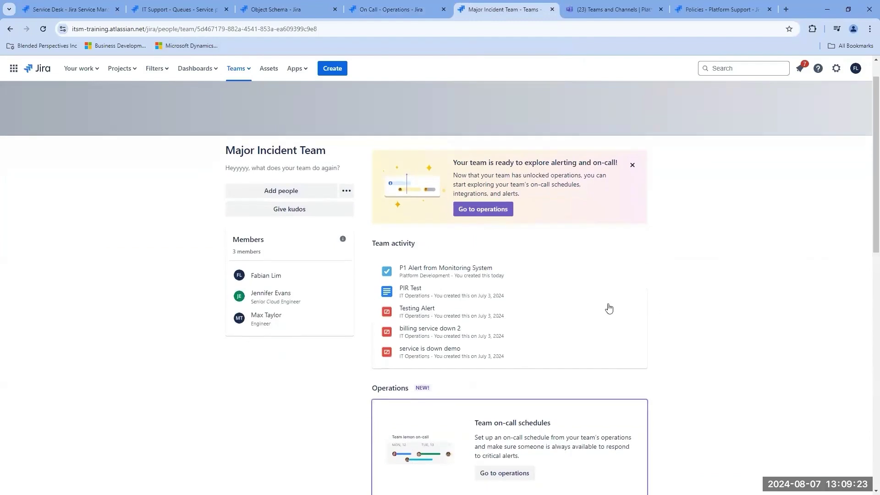
{"action": "scroll", "coordinate": [549, 290], "scroll_direction": "down", "scroll_amount": 1}
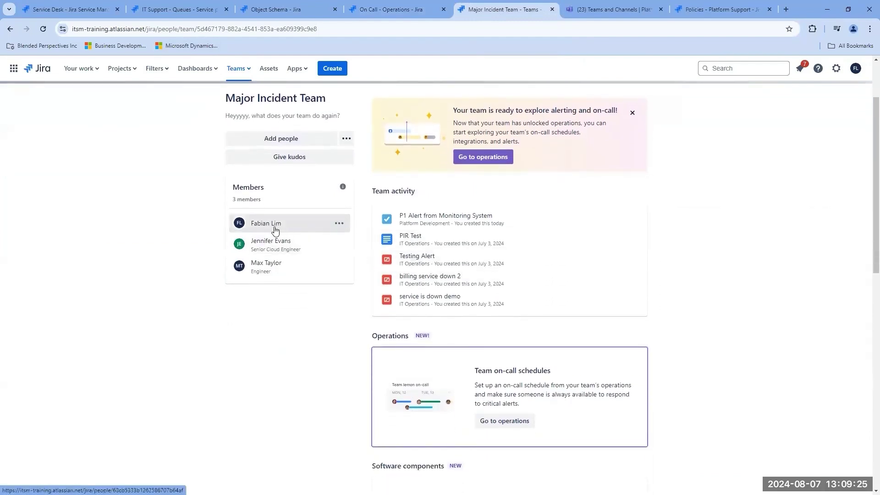
{"action": "left_click", "coordinate": [492, 420]}
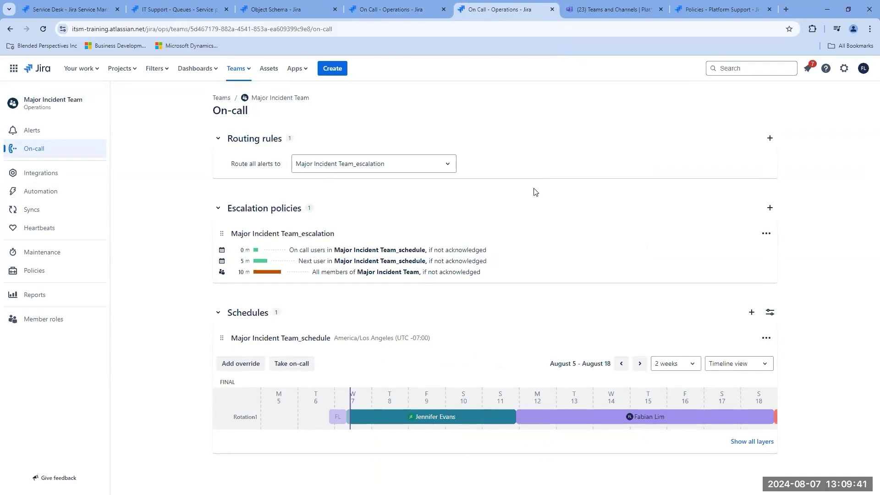
Switch to Microsoft Teams and read through the alert posts in the Platform Alerts channel
{"action": "left_click", "coordinate": [610, 13]}
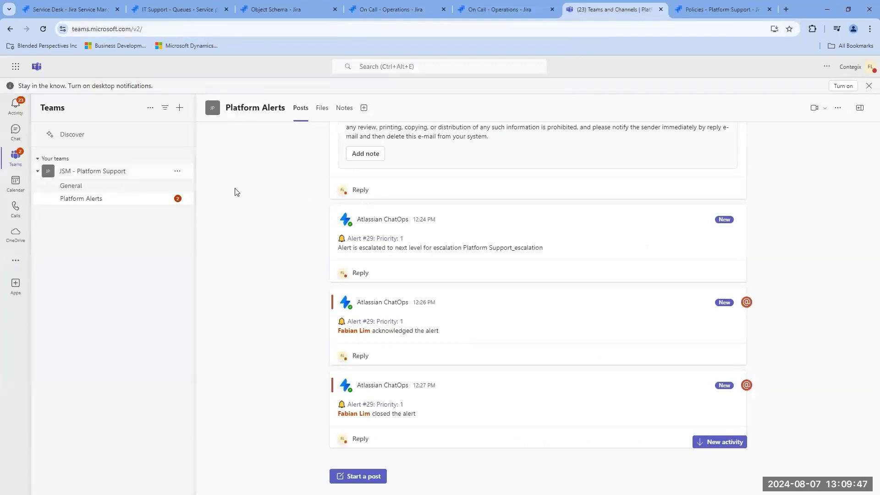
{"action": "scroll", "coordinate": [486, 233], "scroll_direction": "up", "scroll_amount": 10}
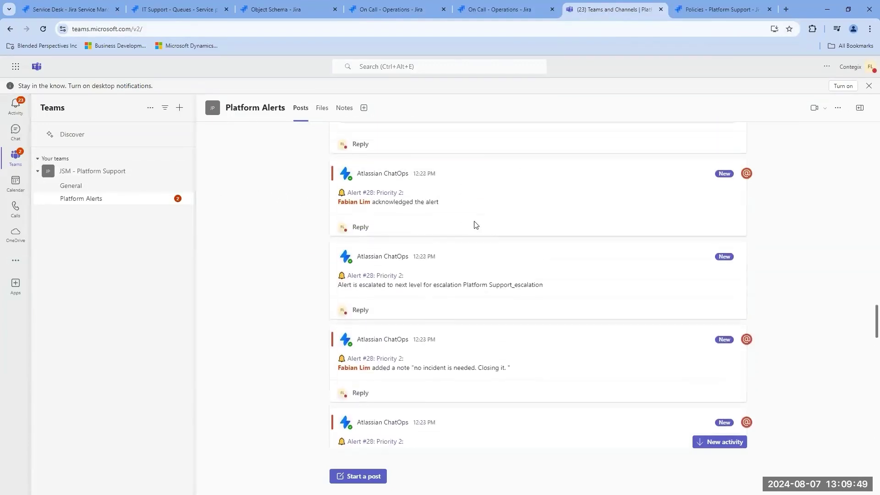
{"action": "scroll", "coordinate": [474, 222], "scroll_direction": "down", "scroll_amount": 10}
{"action": "scroll", "coordinate": [469, 213], "scroll_direction": "down", "scroll_amount": 3}
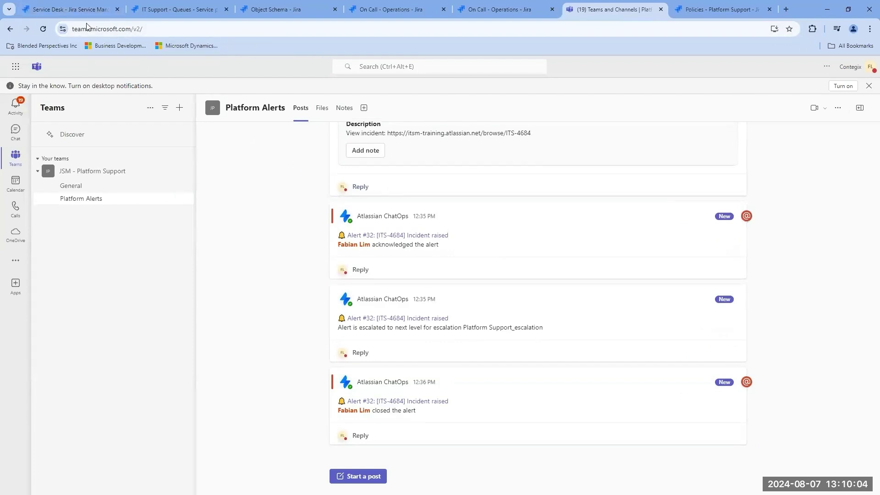
Switch to the Service Desk portal and start a "Report a system problem" request under Common Requests
{"action": "left_click", "coordinate": [59, 7]}
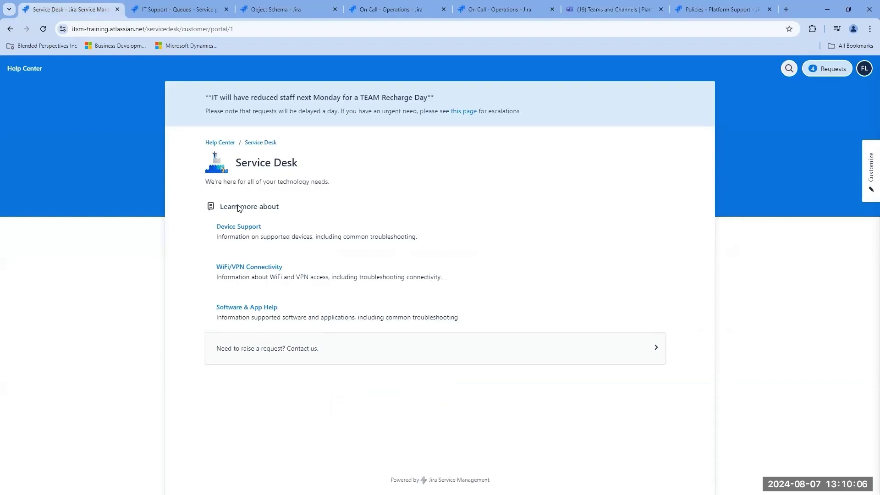
{"action": "left_click", "coordinate": [271, 355]}
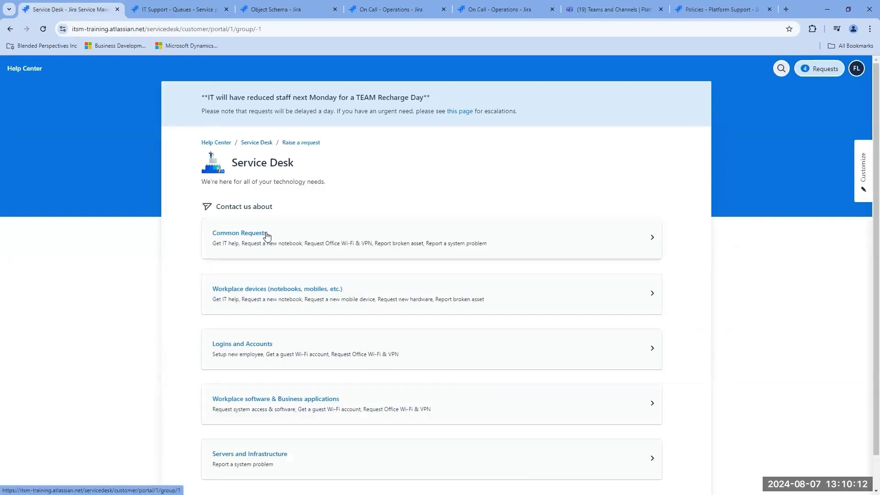
{"action": "left_click", "coordinate": [269, 232]}
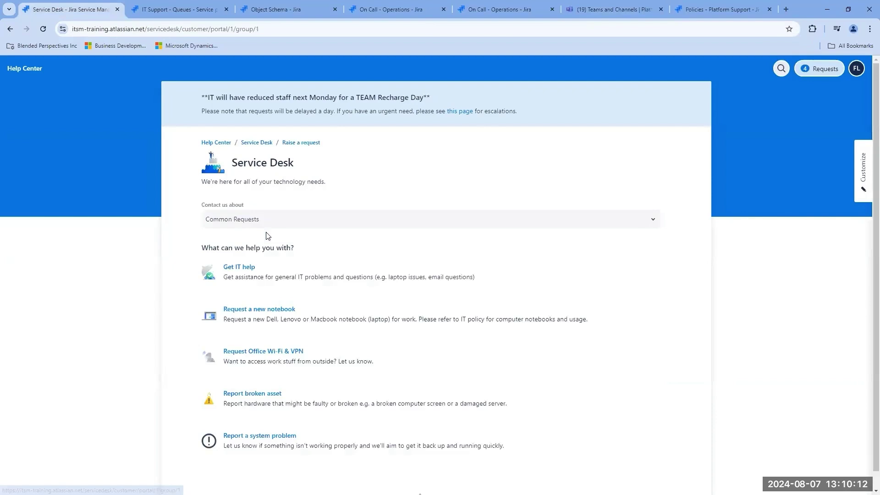
{"action": "left_click", "coordinate": [257, 436]}
Summarize the problem as "Billing Platform is down" and describe it as "Cannot Access the platform"
{"action": "left_click", "coordinate": [253, 364]}
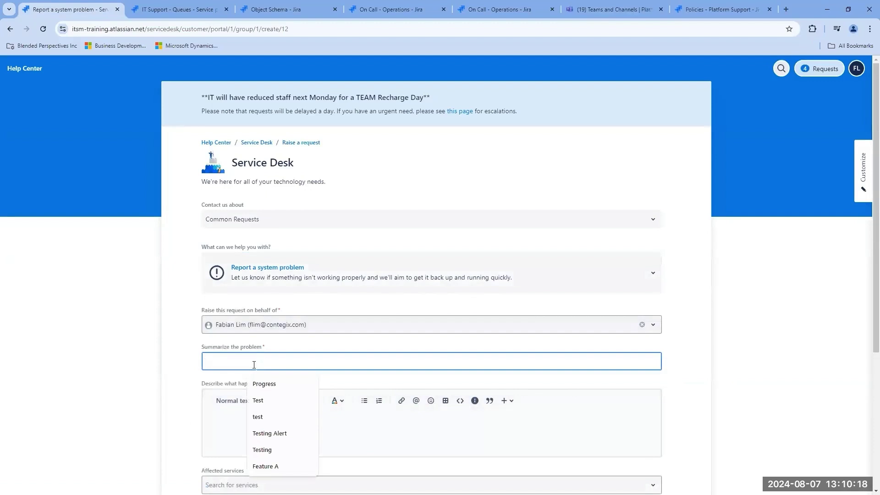
{"action": "type", "text": "Billing Pla"}
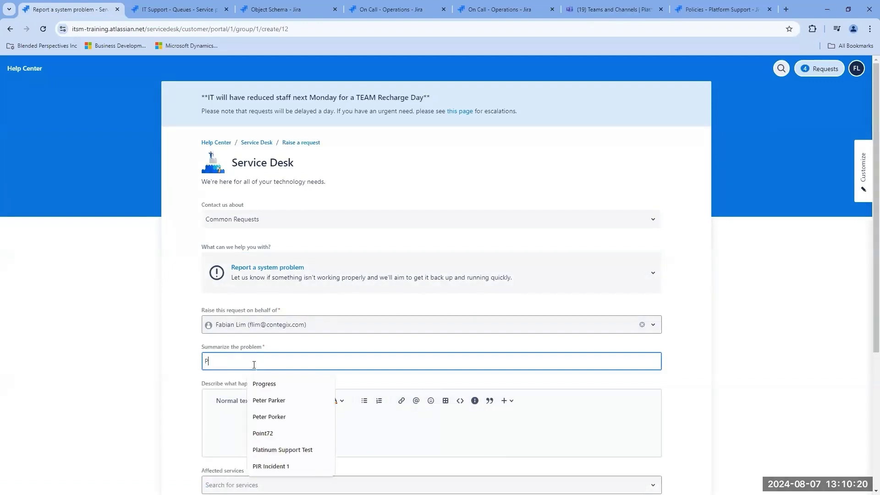
{"action": "type", "text": "tform is down"}
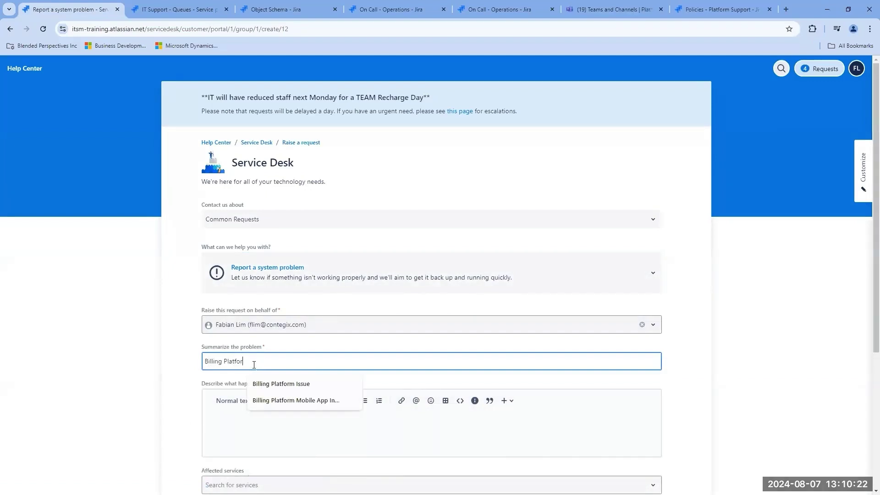
{"action": "left_click", "coordinate": [244, 429]}
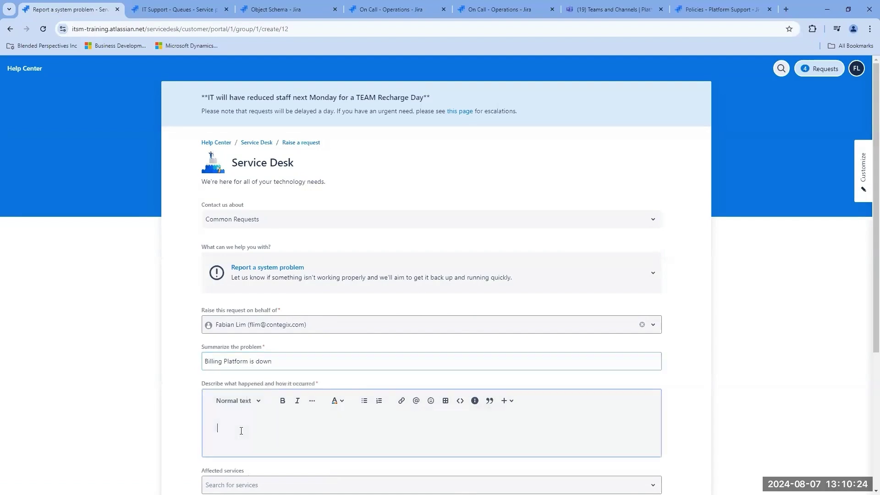
{"action": "type", "text": "Cannot"}
{"action": "scroll", "coordinate": [241, 435], "scroll_direction": "down", "scroll_amount": 4}
{"action": "type", "text": "Access an"}
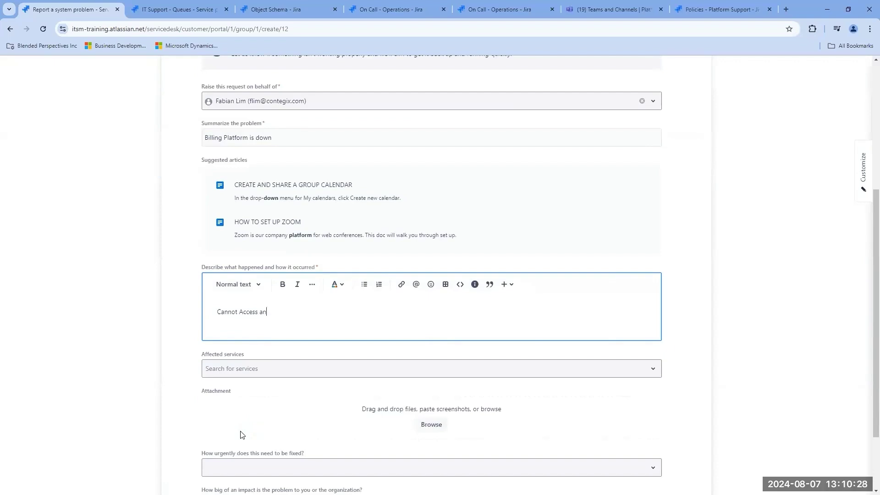
{"action": "type", "text": "the platform"}
Add Billing as the affected service of the request
{"action": "left_click", "coordinate": [218, 379]}
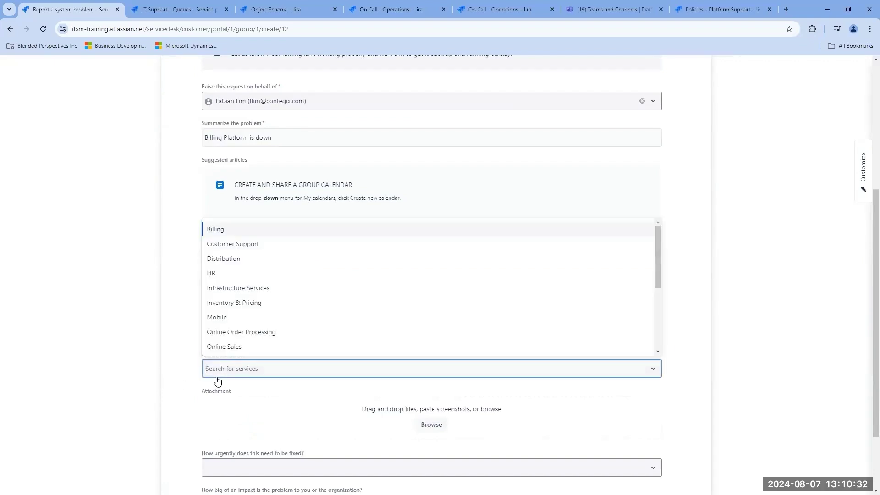
{"action": "scroll", "coordinate": [229, 280], "scroll_direction": "down", "scroll_amount": 1}
{"action": "scroll", "coordinate": [242, 268], "scroll_direction": "up", "scroll_amount": 1}
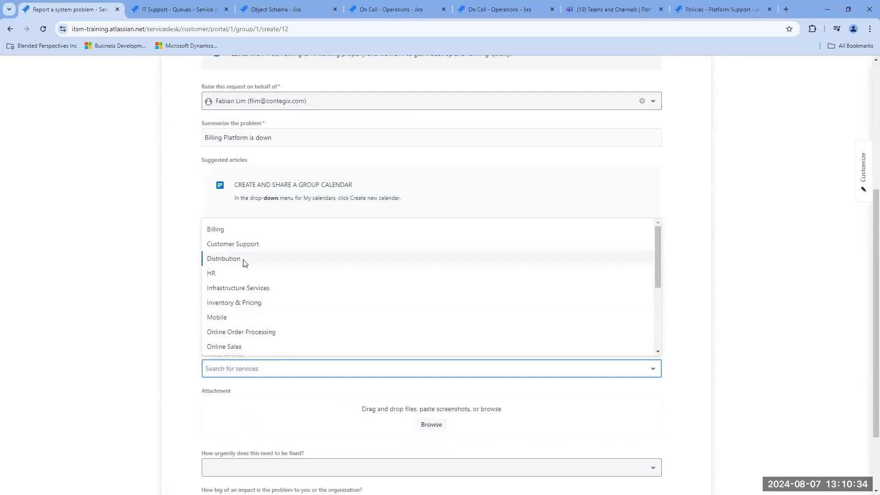
{"action": "left_click", "coordinate": [226, 229]}
{"action": "left_click", "coordinate": [174, 392]}
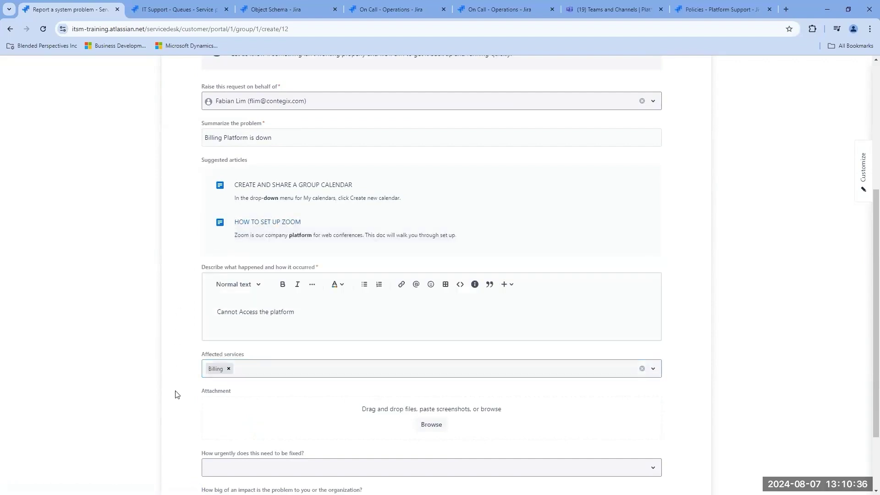
Set how urgently the problem needs to be fixed to Critical
{"action": "scroll", "coordinate": [178, 392], "scroll_direction": "down", "scroll_amount": 2}
{"action": "left_click", "coordinate": [235, 389]}
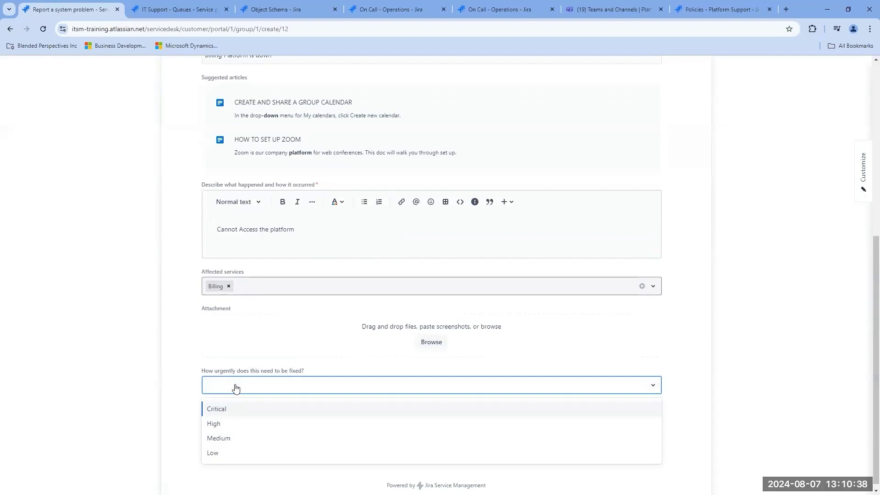
{"action": "left_click", "coordinate": [226, 422]}
{"action": "left_click", "coordinate": [214, 388]}
{"action": "left_click", "coordinate": [219, 408]}
Set the problem's impact to Extensive / Widespread and submit the request
{"action": "left_click", "coordinate": [261, 418]}
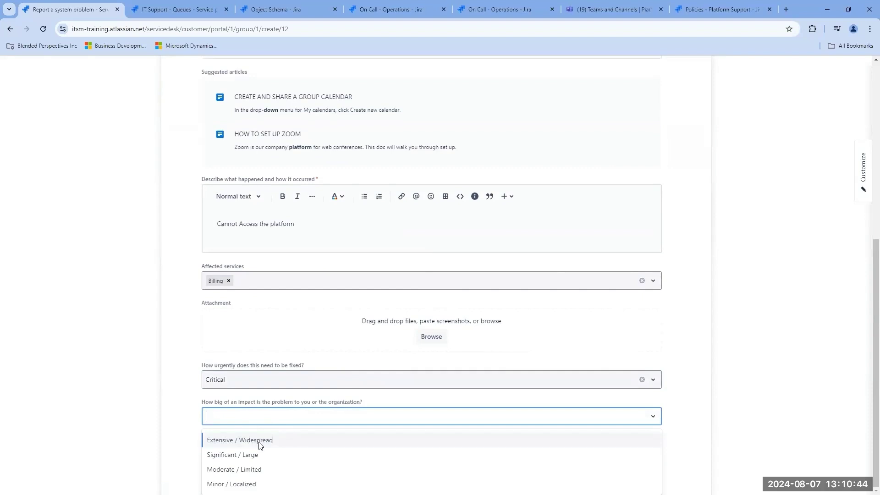
{"action": "left_click", "coordinate": [259, 440]}
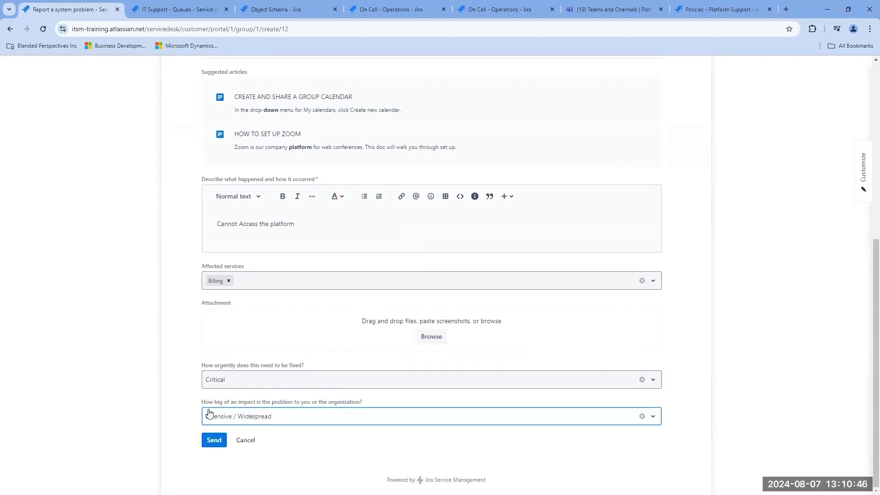
{"action": "left_click", "coordinate": [215, 440]}
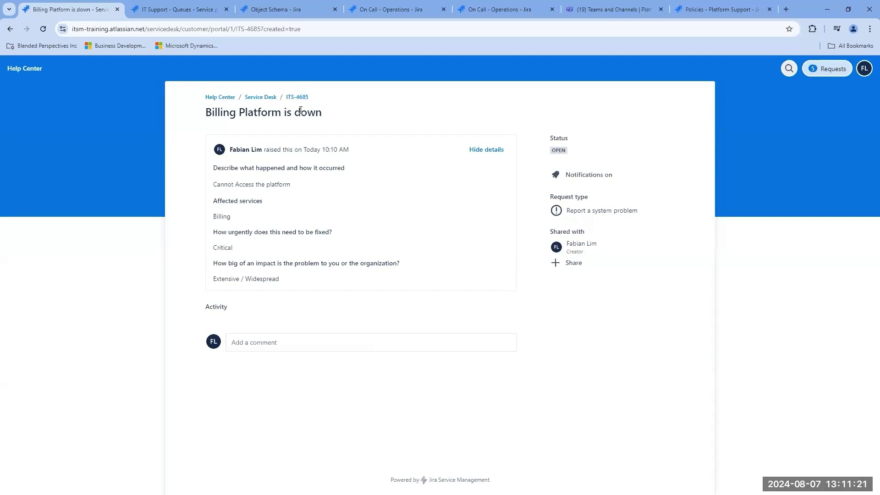
Open the Platform Support team's alerts in Jira and check the ITS-4685 alert against the submitted portal request
{"action": "left_click", "coordinate": [375, 14]}
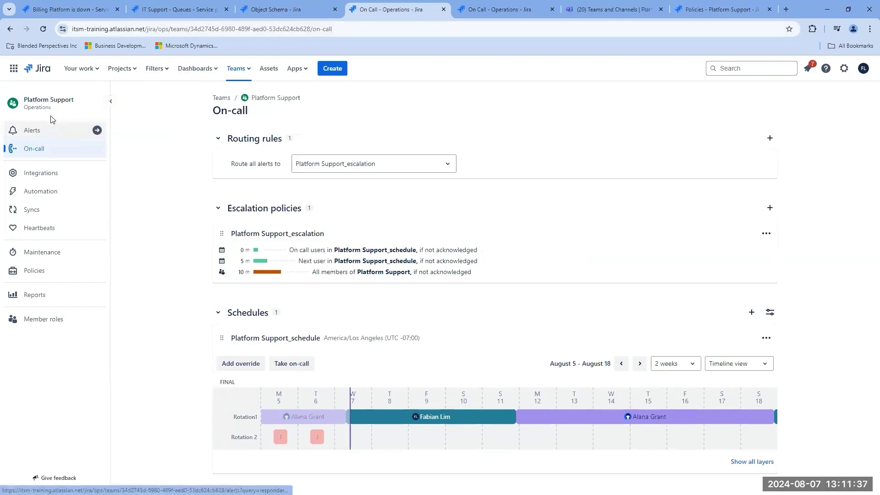
{"action": "left_click", "coordinate": [32, 131]}
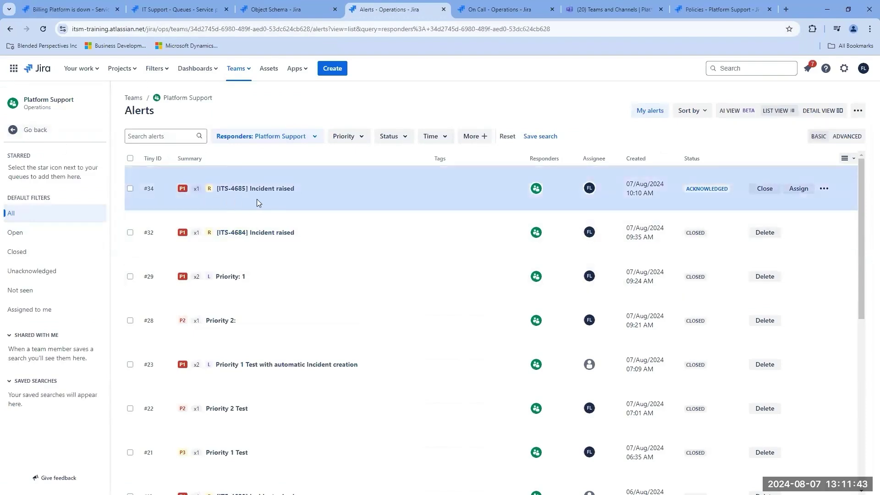
{"action": "left_click", "coordinate": [271, 192]}
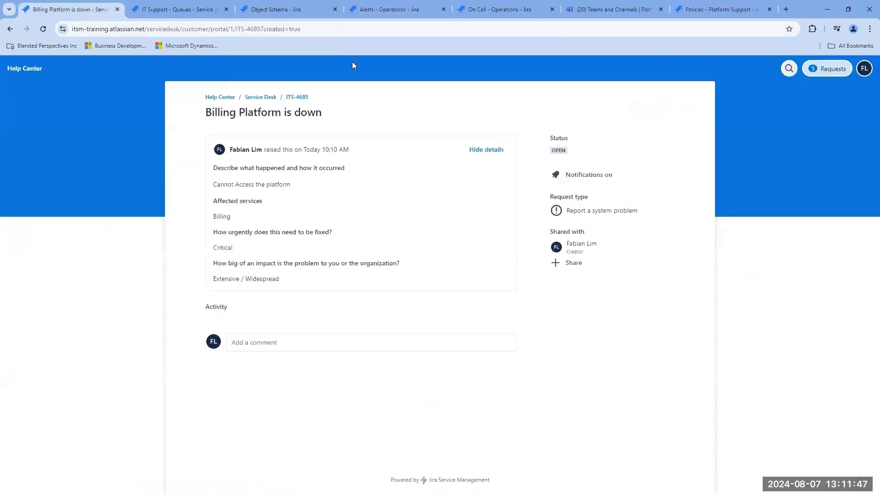
{"action": "left_click", "coordinate": [401, 9]}
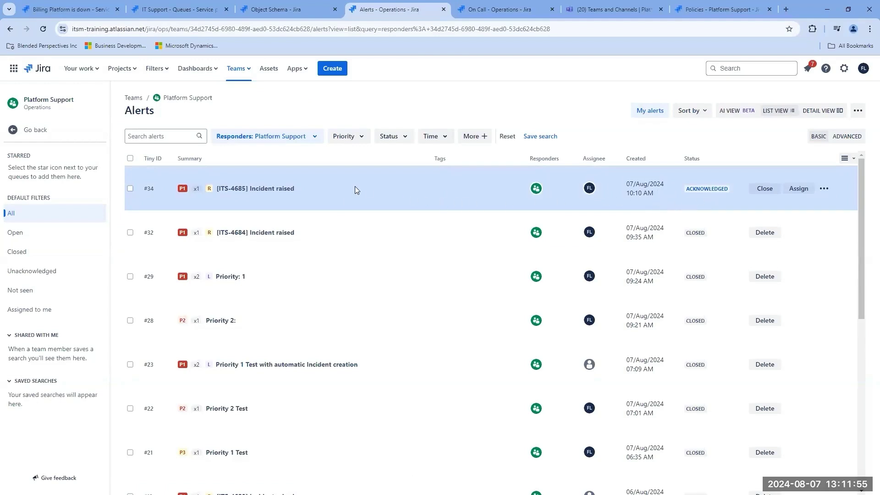
Add the note "I got it." to the Platform Support team's ITS-4685 alert and close the alert
{"action": "left_click", "coordinate": [261, 188]}
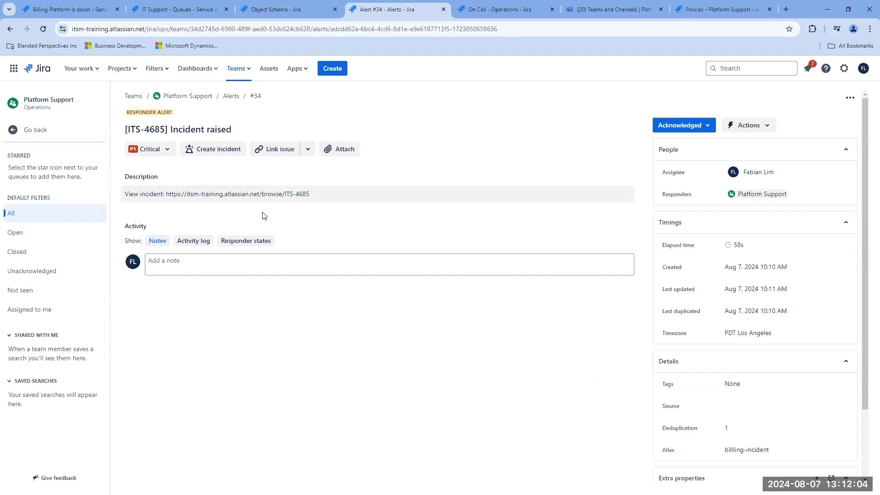
{"action": "left_click", "coordinate": [219, 267]}
{"action": "type", "text": "I got in"}
{"action": "left_click", "coordinate": [157, 287]}
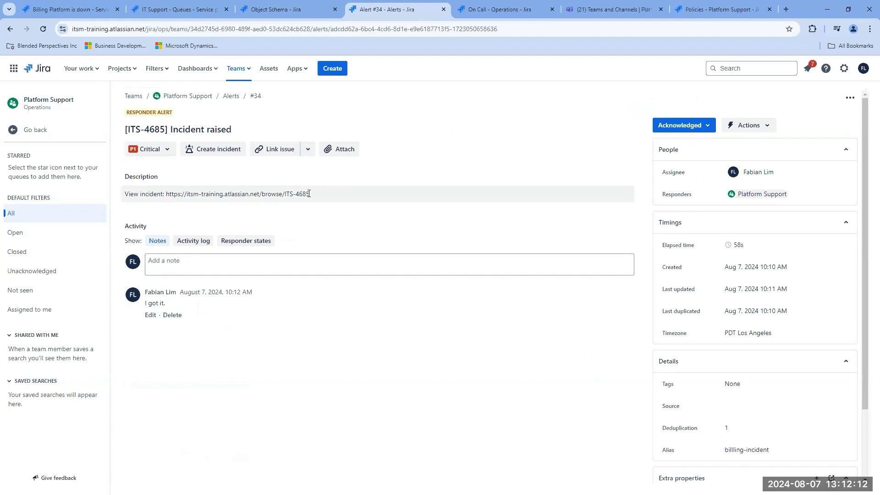
{"action": "left_click", "coordinate": [695, 131]}
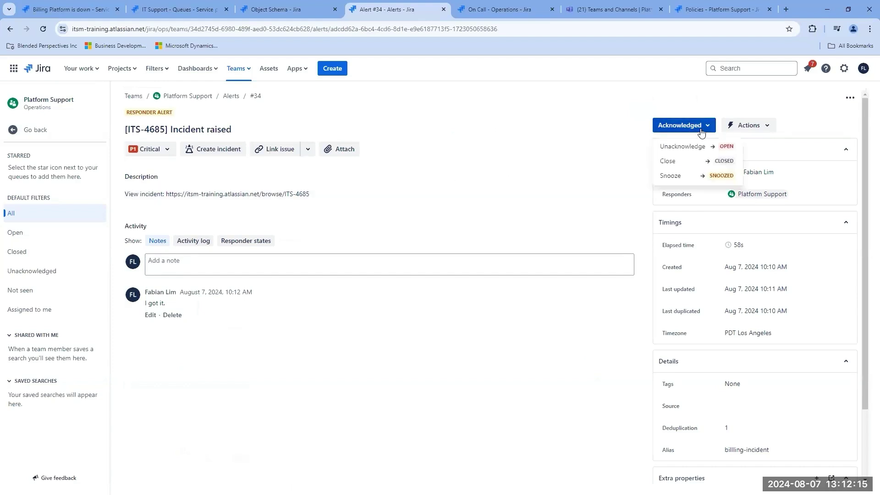
{"action": "left_click", "coordinate": [684, 162]}
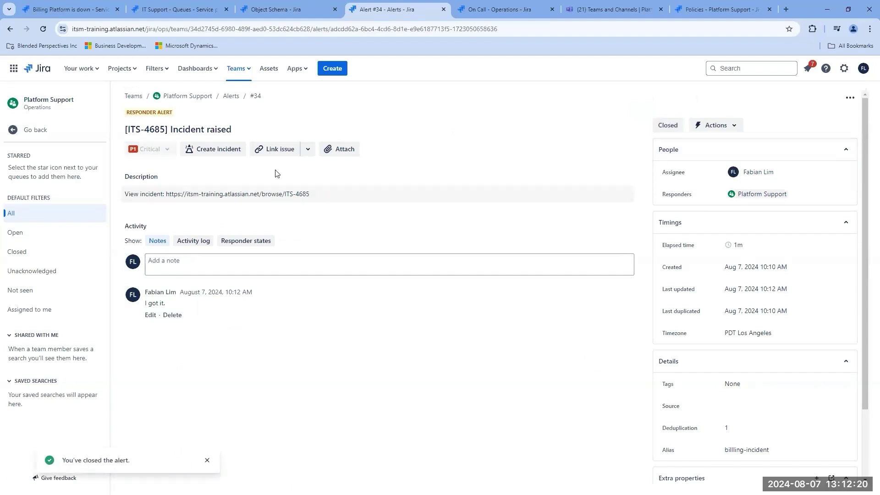
Open the "Billing Platform is down" incident from the refreshed IT Support open incidents queue and move it to Work in progress
{"action": "left_click", "coordinate": [182, 10]}
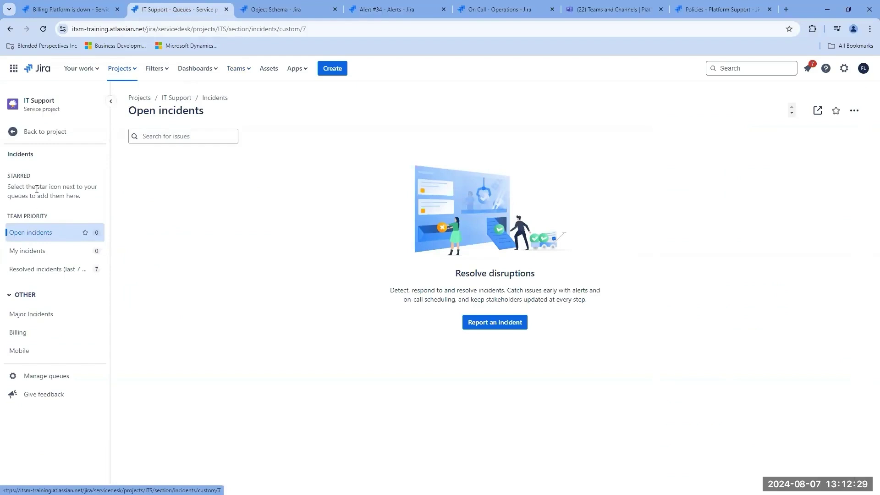
{"action": "left_click", "coordinate": [43, 29]}
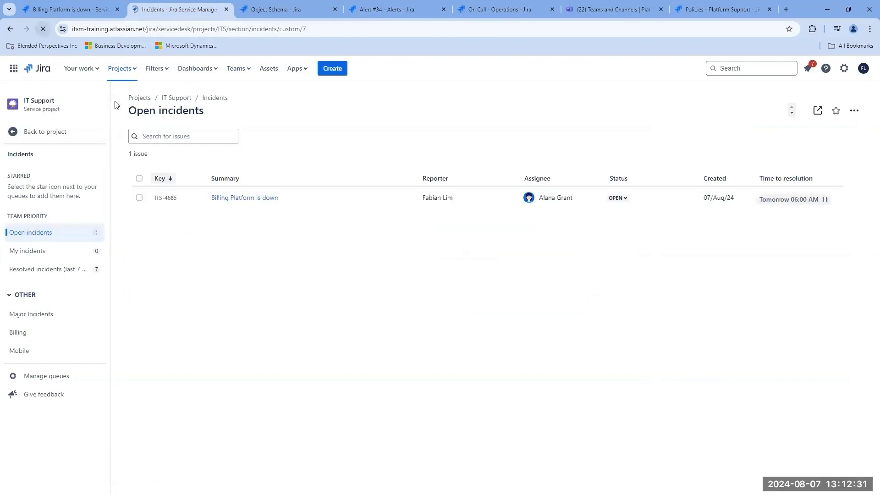
{"action": "left_click", "coordinate": [247, 198]}
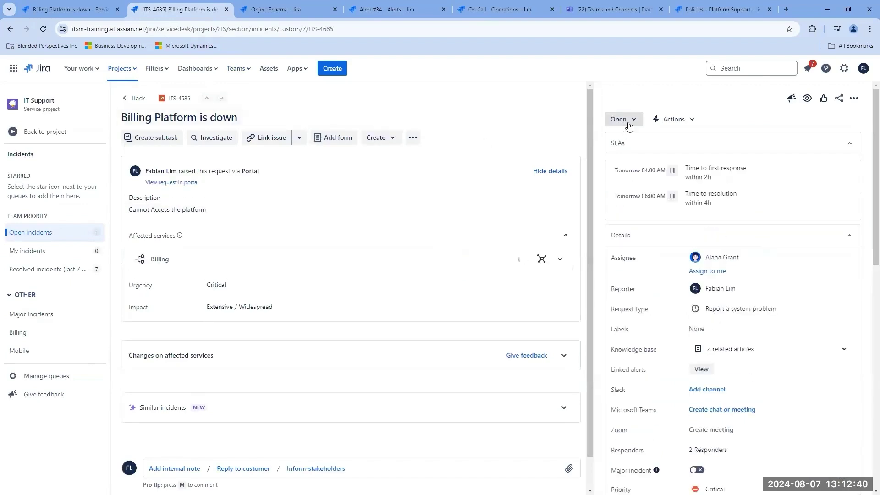
{"action": "left_click", "coordinate": [629, 123]}
{"action": "left_click", "coordinate": [627, 150]}
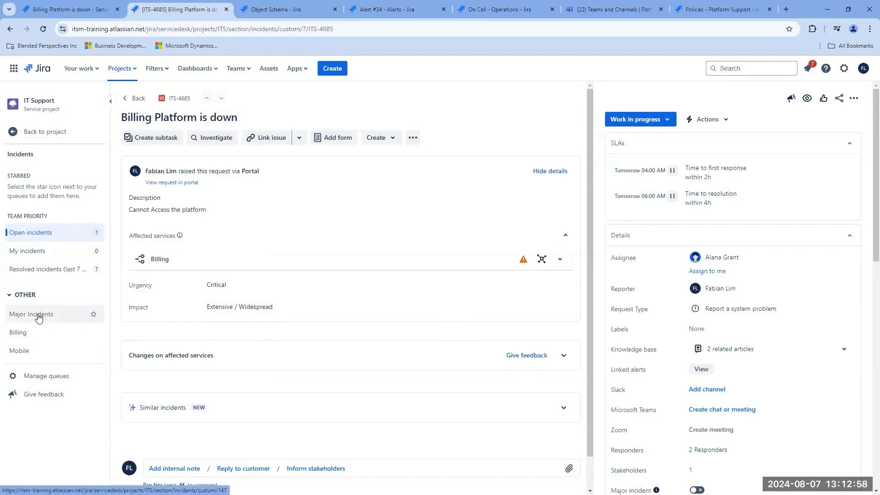
Reopen the incident from the Billing queue and examine the Billing service's dependency graph and its link to Payment Processing
{"action": "left_click", "coordinate": [18, 337]}
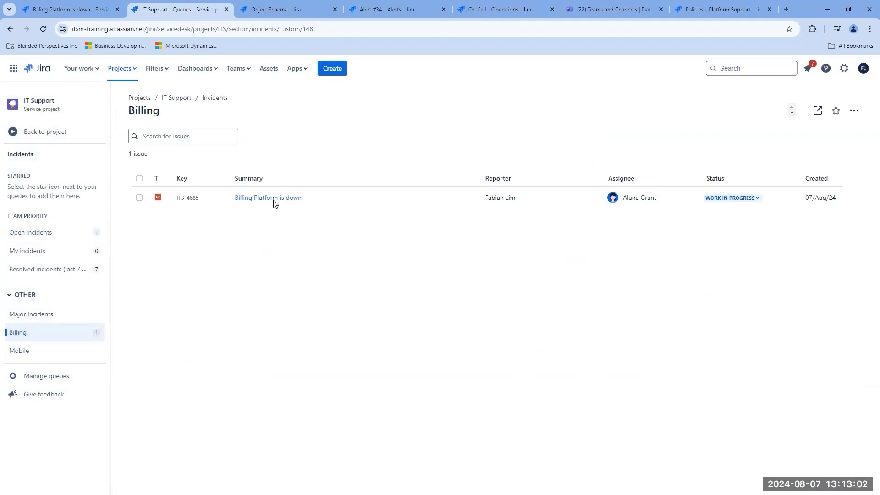
{"action": "left_click", "coordinate": [274, 201]}
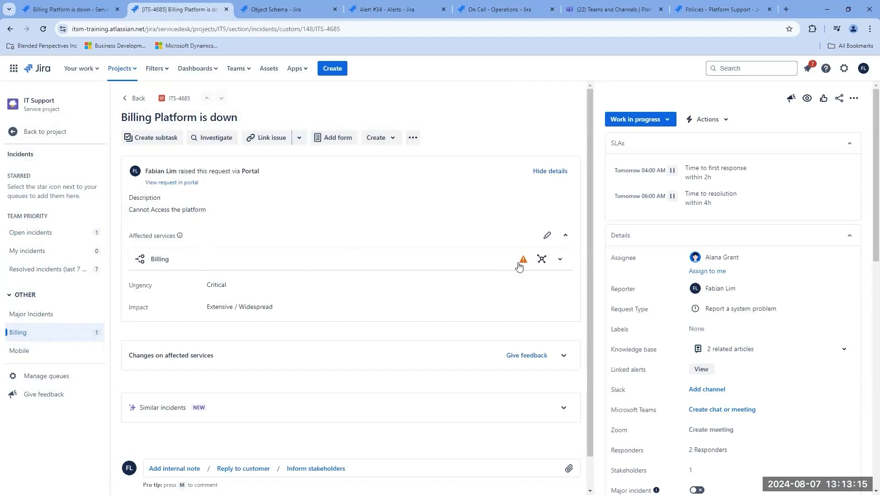
{"action": "left_click", "coordinate": [541, 260]}
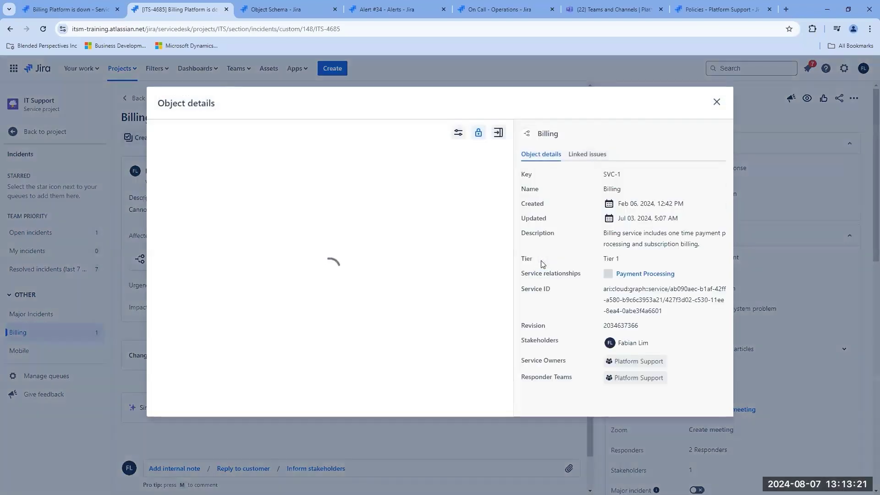
{"action": "left_click_drag", "start_coordinate": [333, 274], "coordinate": [259, 336]}
{"action": "left_click_drag", "start_coordinate": [347, 322], "coordinate": [352, 334]}
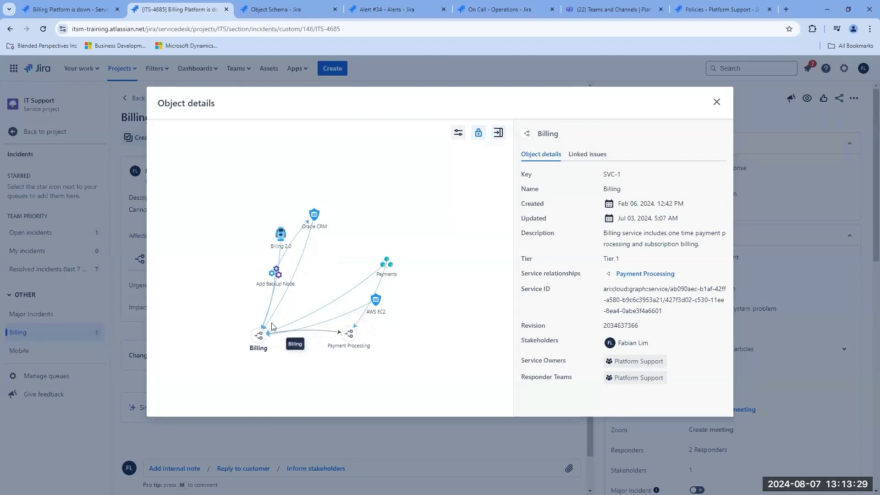
{"action": "left_click", "coordinate": [347, 334]}
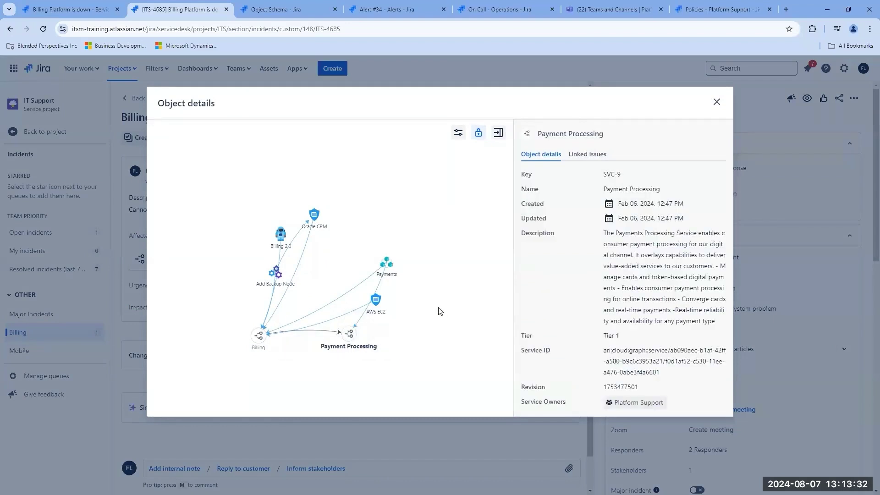
{"action": "left_click", "coordinate": [258, 335]}
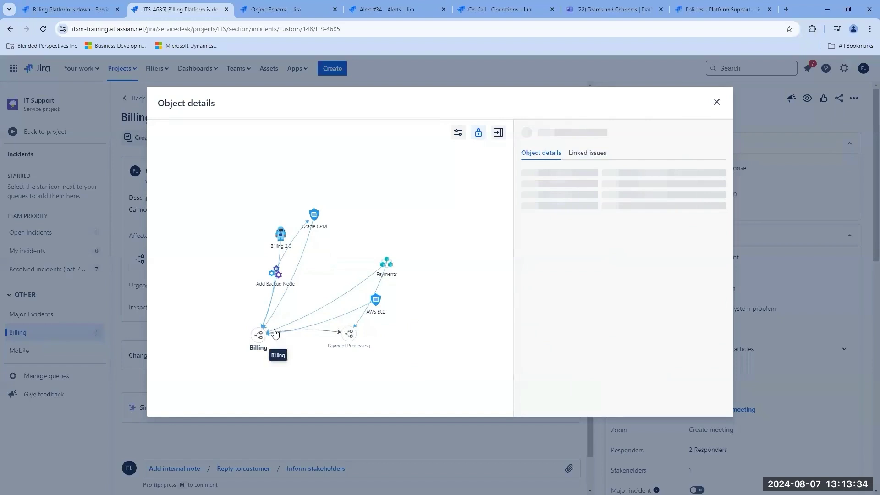
{"action": "left_click", "coordinate": [716, 104]}
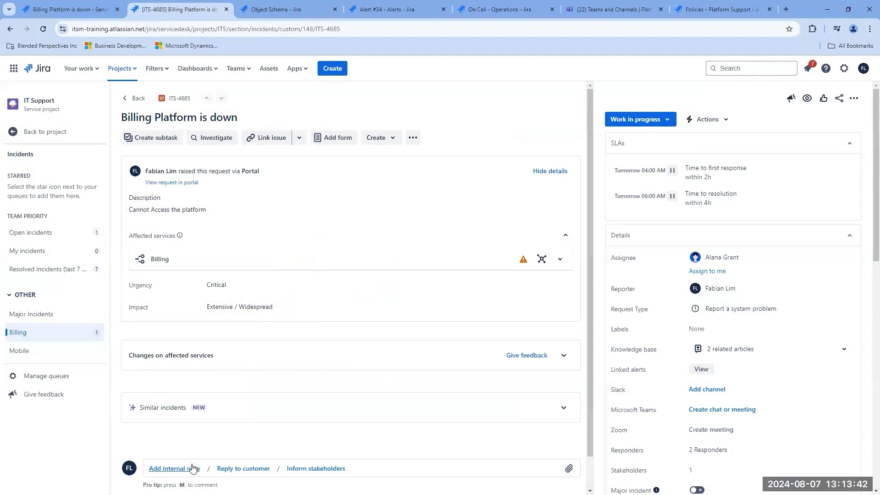
Save an internal note on the incident: "Looks like its a major incident and we will need to page the major incident team."
{"action": "scroll", "coordinate": [197, 462], "scroll_direction": "down", "scroll_amount": 1}
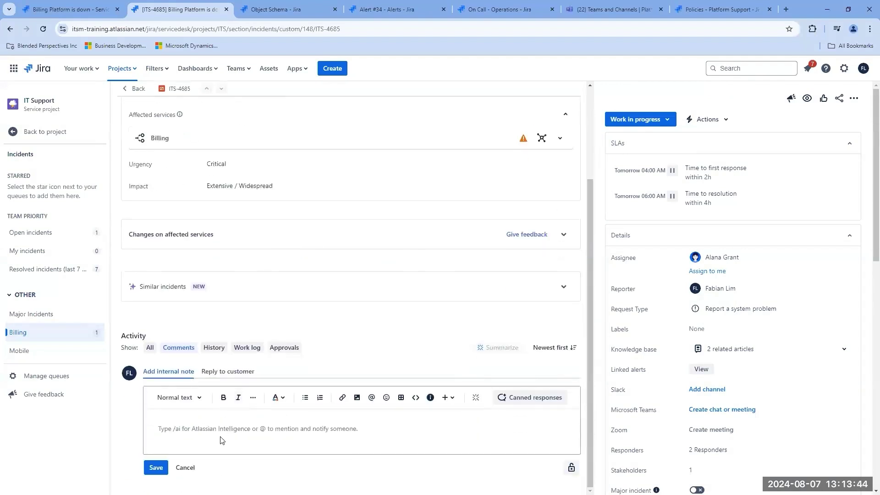
{"action": "type", "text": "Looks like its a"}
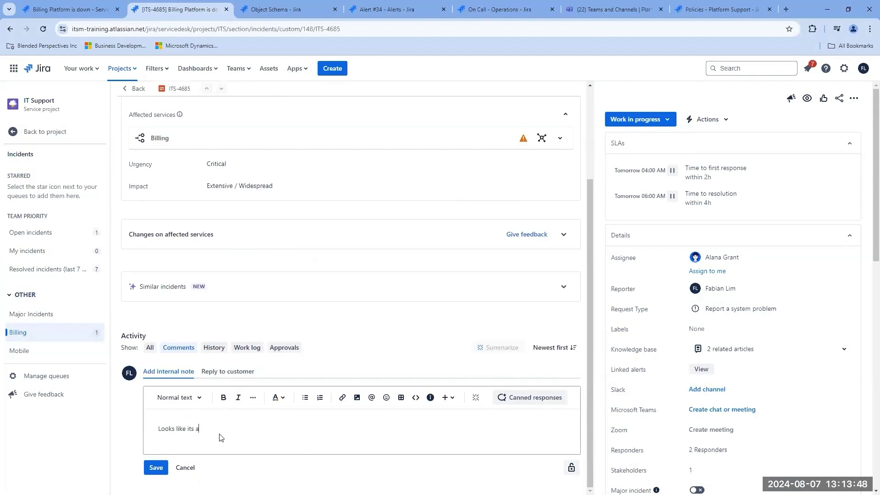
{"action": "type", "text": " major incident and we will need to page the incident team."}
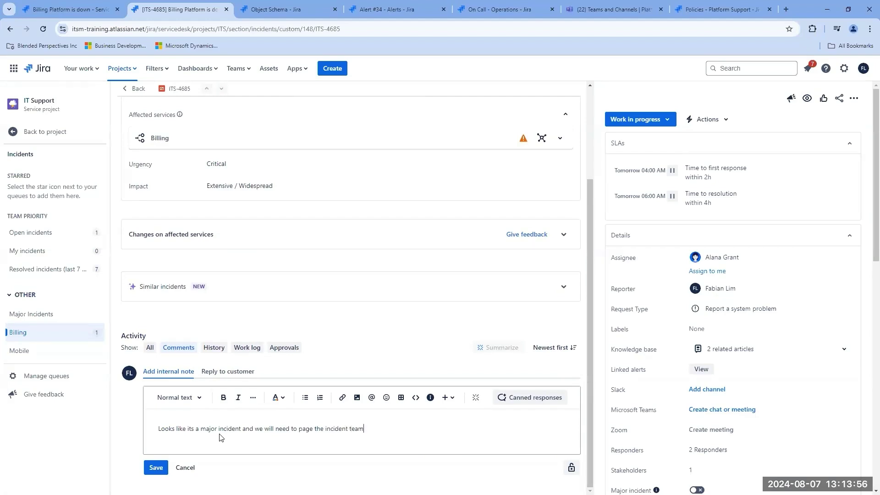
{"action": "left_click", "coordinate": [326, 428]}
{"action": "type", "text": "major"}
{"action": "left_click", "coordinate": [165, 465]}
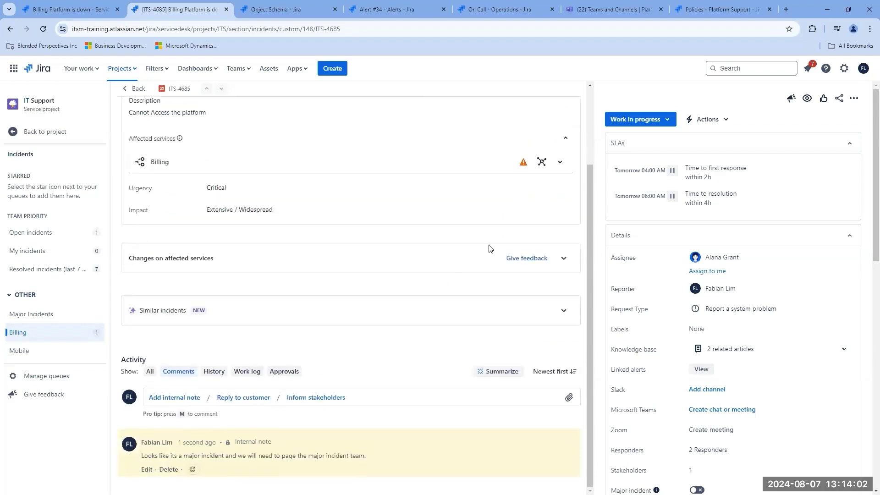
Examine the incident's workflow diagram for the path from Work in progress to Escalated
{"action": "left_click", "coordinate": [667, 126]}
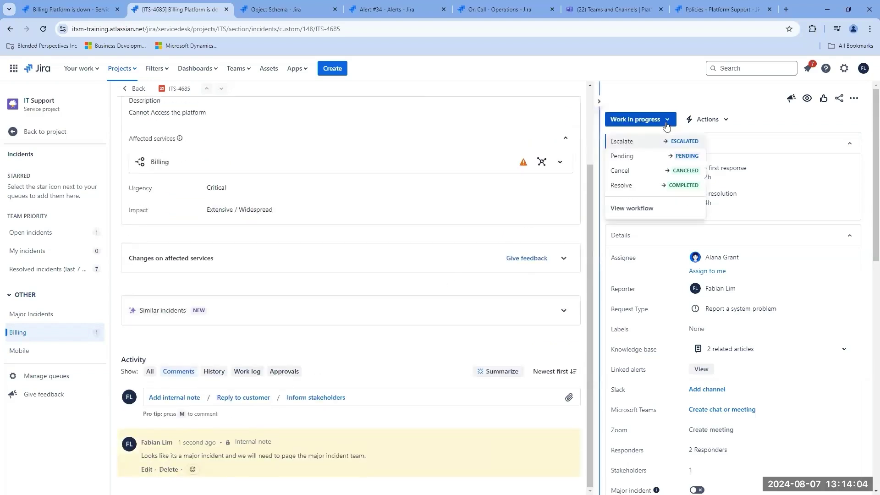
{"action": "left_click", "coordinate": [635, 208]}
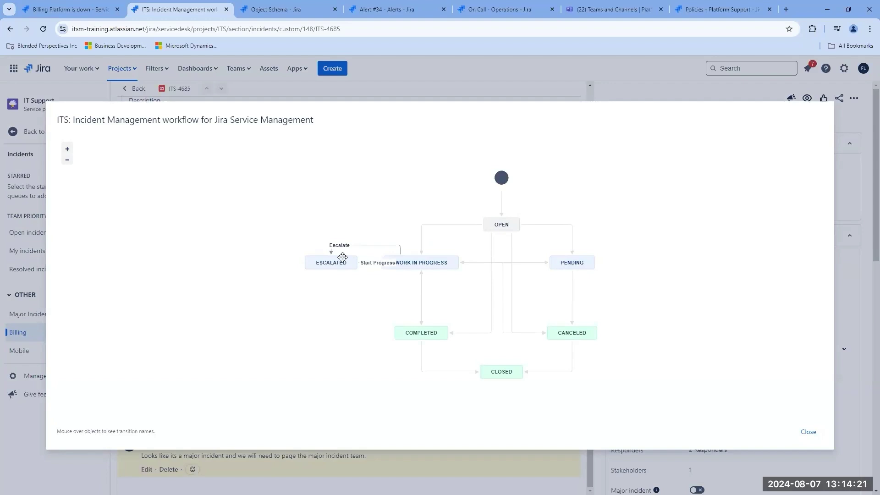
{"action": "left_click", "coordinate": [808, 431]}
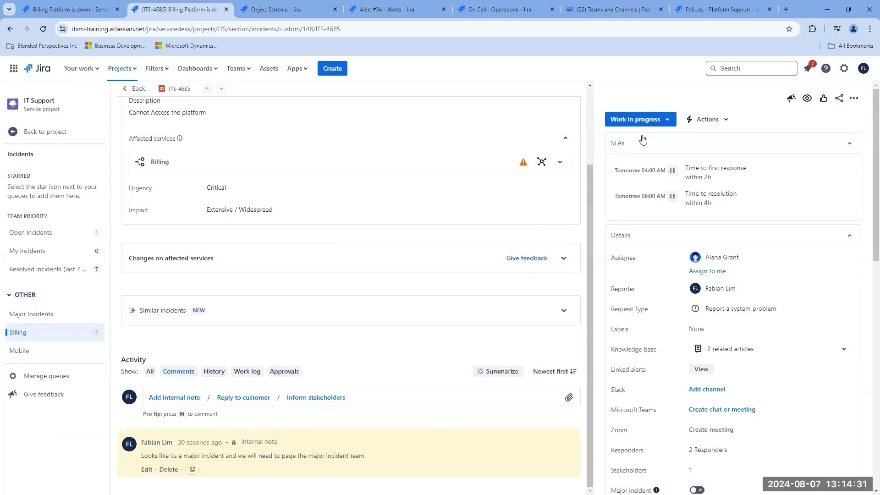
Escalate the incident and check its major incident details and its entry in the Major Incidents queue
{"action": "left_click", "coordinate": [663, 122]}
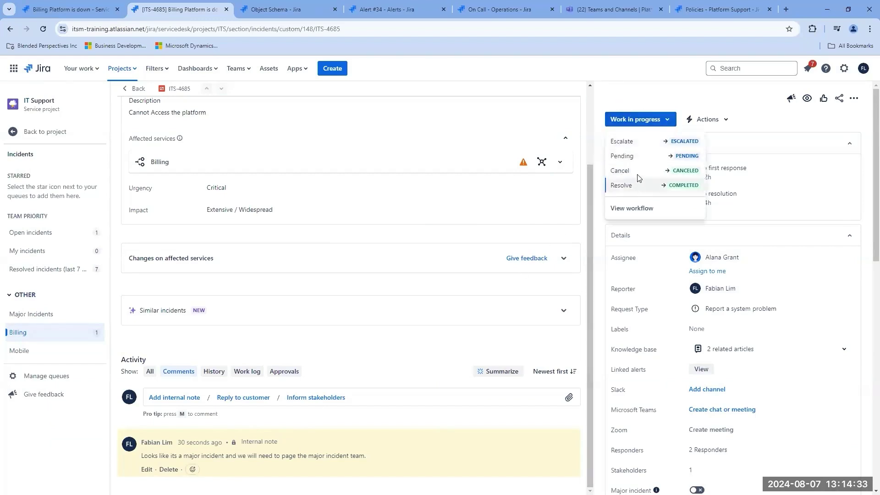
{"action": "left_click", "coordinate": [640, 142]}
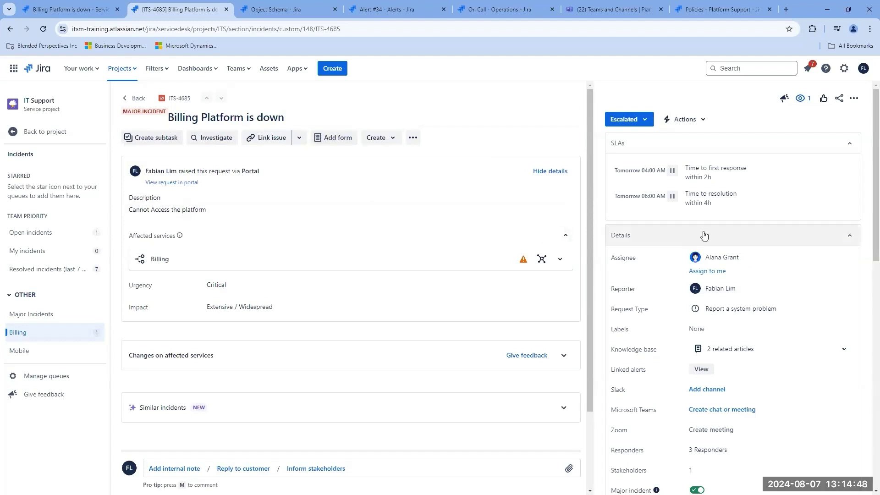
{"action": "scroll", "coordinate": [704, 235], "scroll_direction": "down", "scroll_amount": 3}
{"action": "mouse_move", "coordinate": [662, 434]}
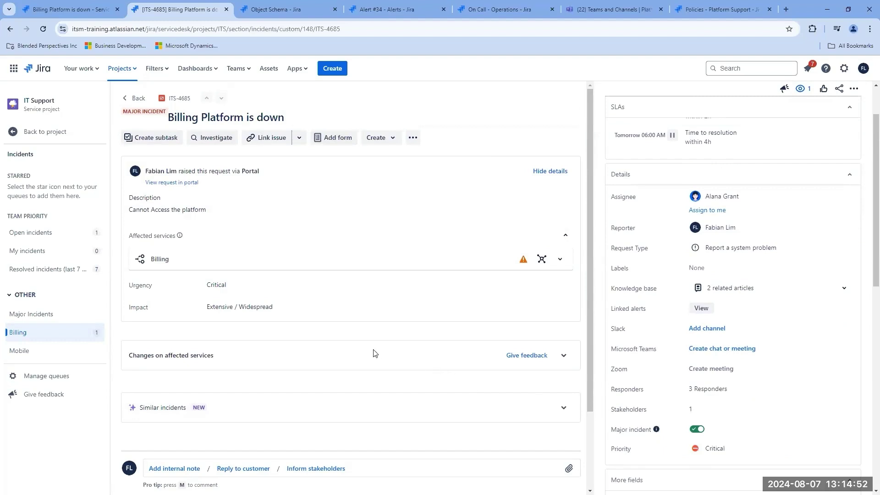
{"action": "left_click", "coordinate": [30, 315]}
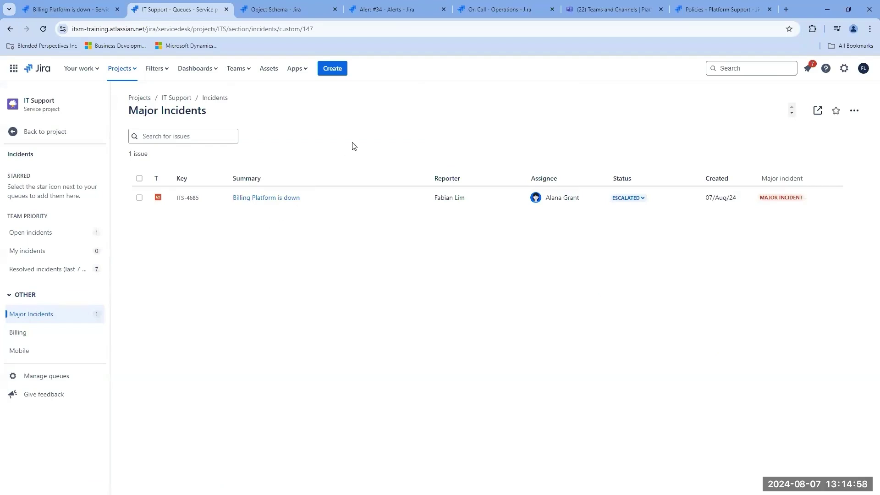
Open the Major Incident Team's ITS-4685 alert and acknowledge it
{"action": "left_click", "coordinate": [480, 10]}
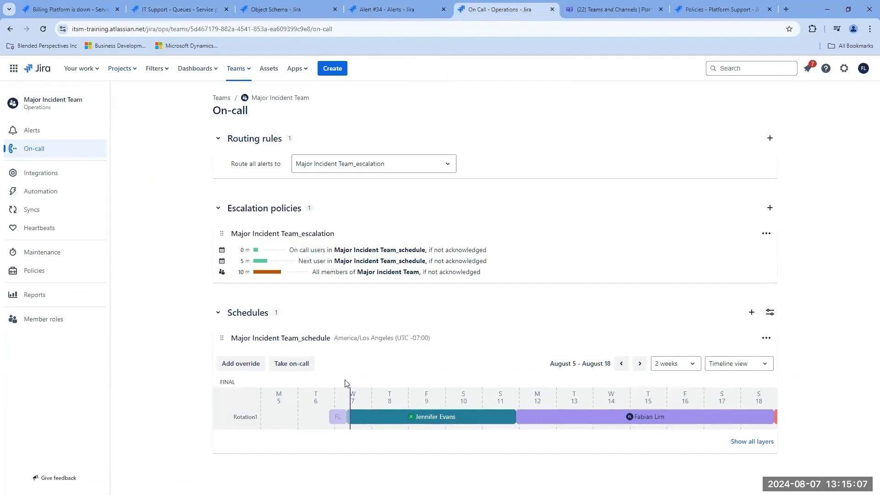
{"action": "left_click", "coordinate": [51, 133]}
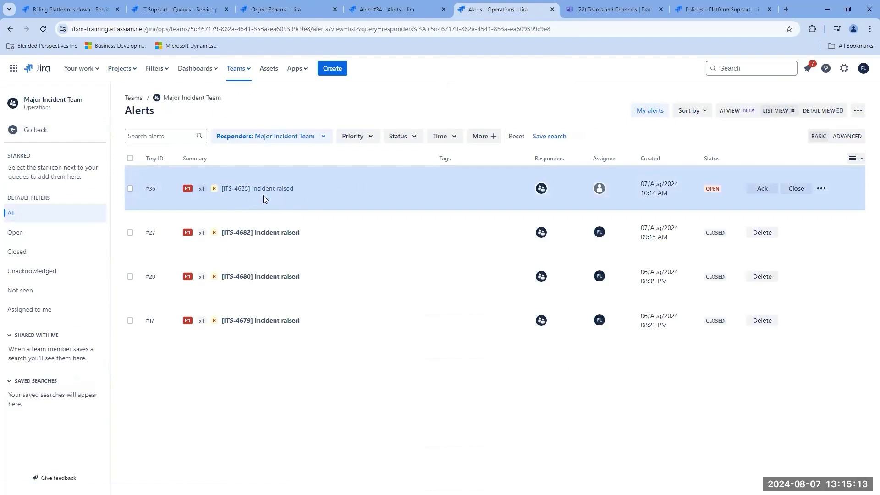
{"action": "left_click", "coordinate": [253, 190]}
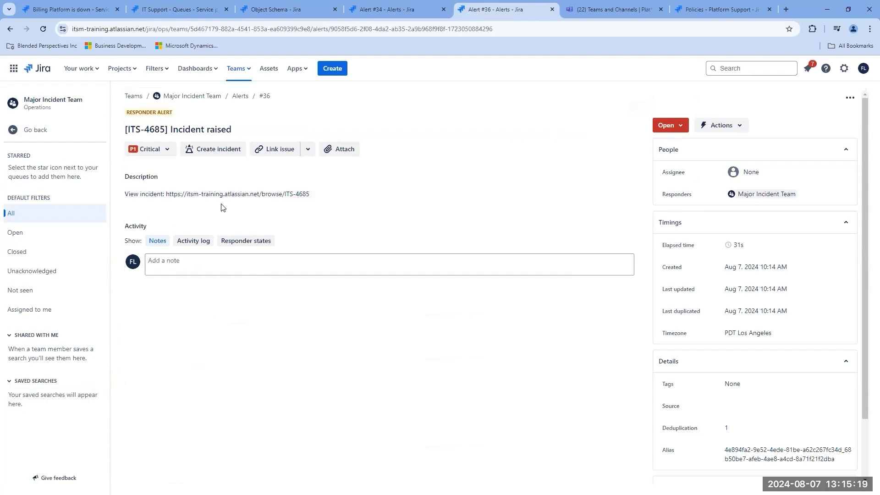
{"action": "left_click", "coordinate": [677, 126]}
{"action": "left_click", "coordinate": [677, 150]}
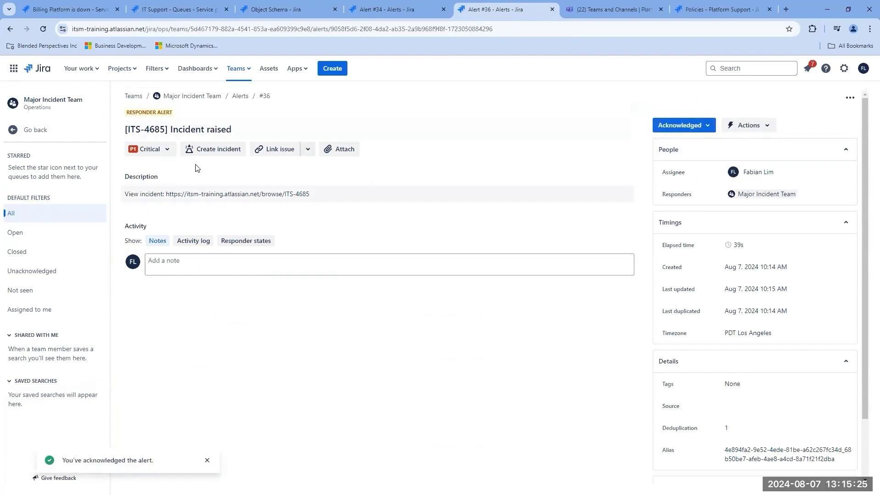
Open the "Billing Platform is down" incident from the Major Incidents queue and assign it to yourself
{"action": "left_click", "coordinate": [183, 10]}
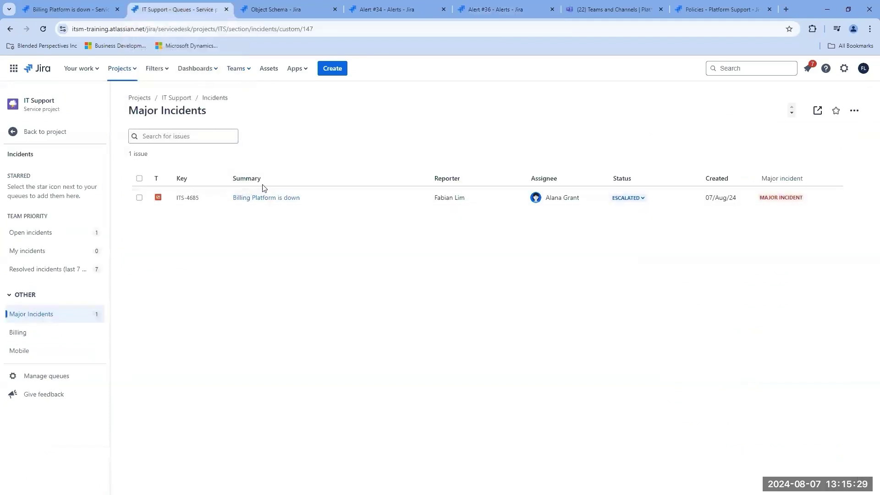
{"action": "left_click", "coordinate": [270, 200]}
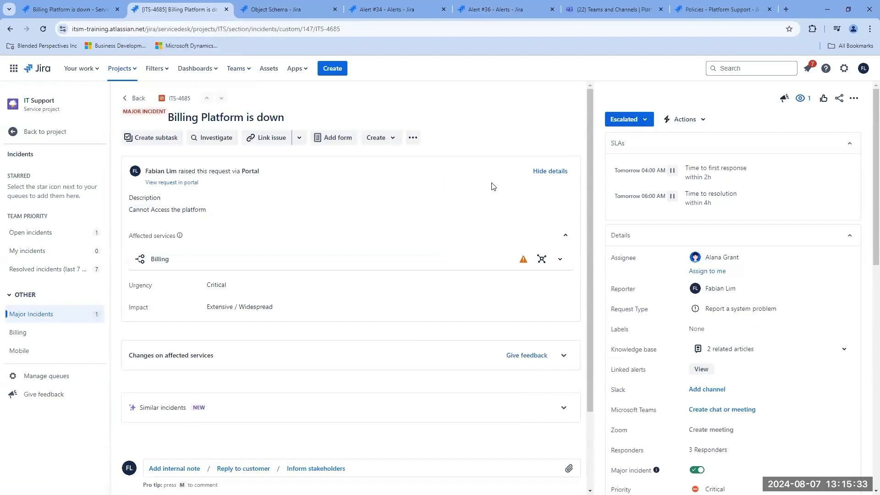
{"action": "left_click", "coordinate": [696, 270]}
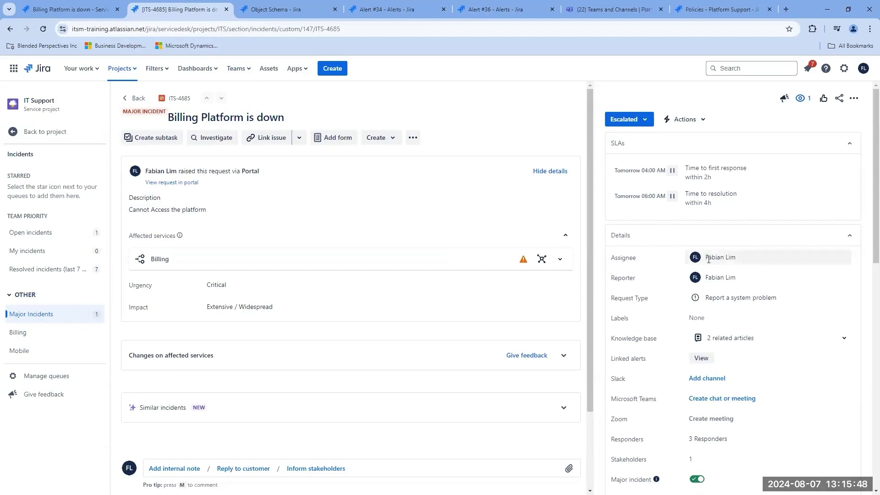
Create a Microsoft Teams meeting for the incident on the Contegix tenant, keeping the suggested name, description and participant
{"action": "scroll", "coordinate": [673, 278], "scroll_direction": "down", "scroll_amount": 1}
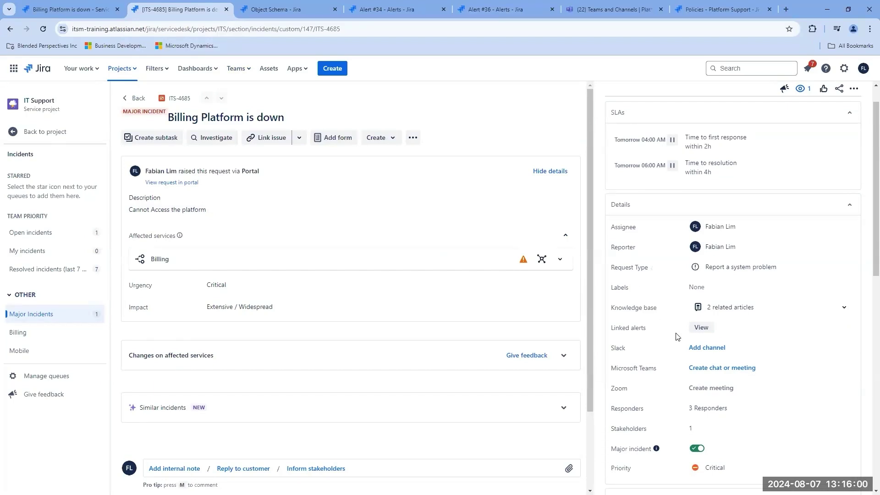
{"action": "left_click", "coordinate": [708, 370]}
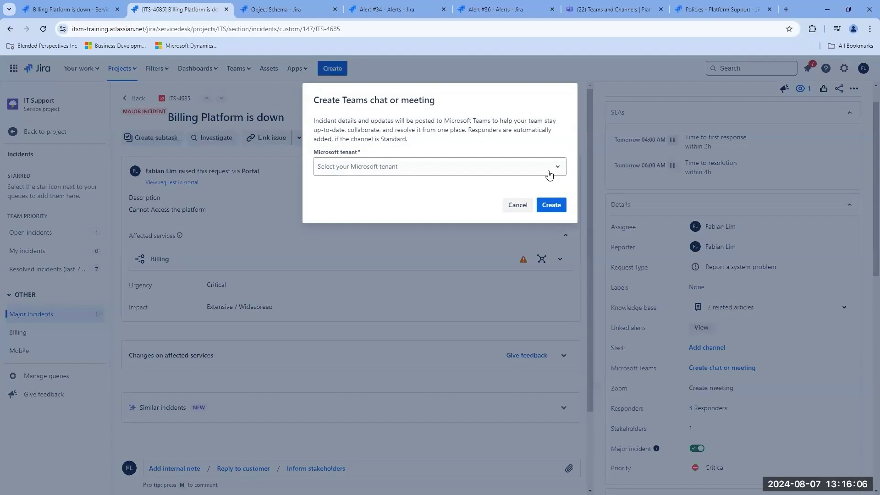
{"action": "left_click", "coordinate": [549, 175]}
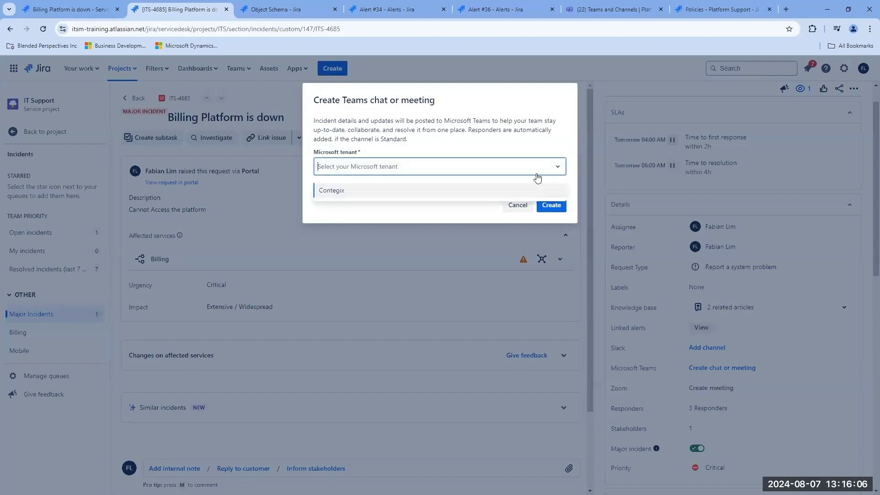
{"action": "left_click", "coordinate": [462, 194]}
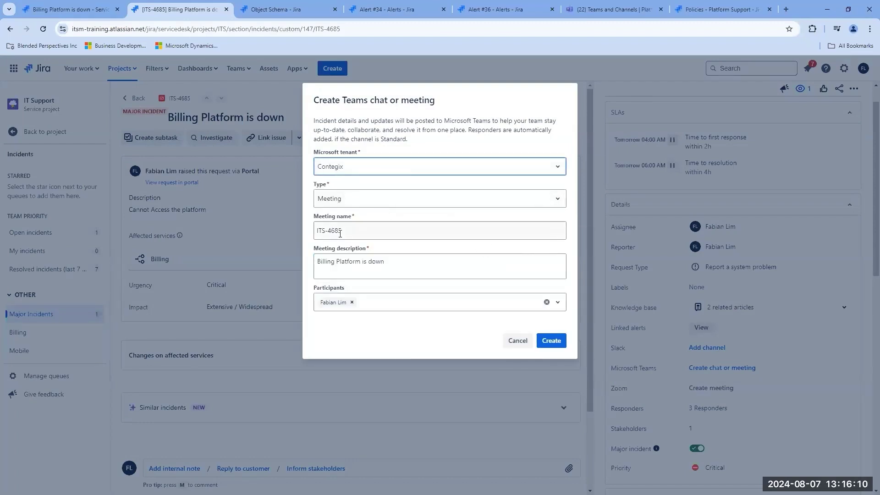
{"action": "left_click", "coordinate": [552, 344]}
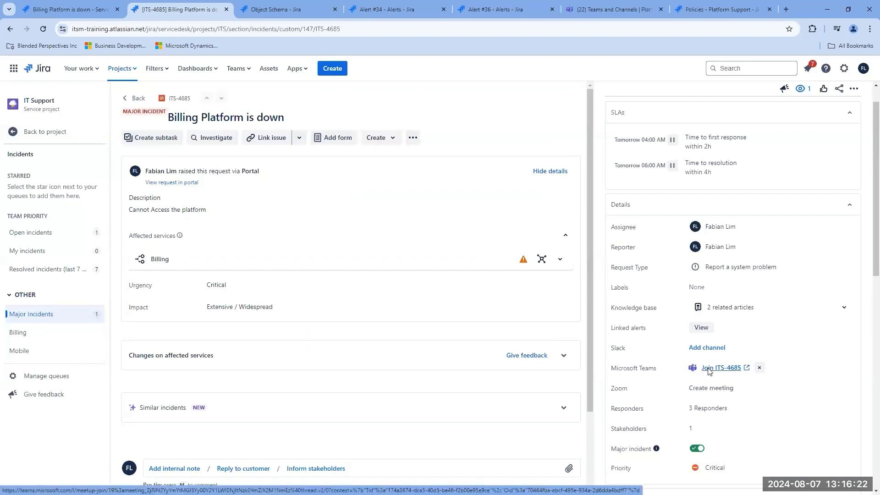
Join the incident's ITS-4685 Teams meeting in the browser and leave the call
{"action": "left_click", "coordinate": [709, 371]}
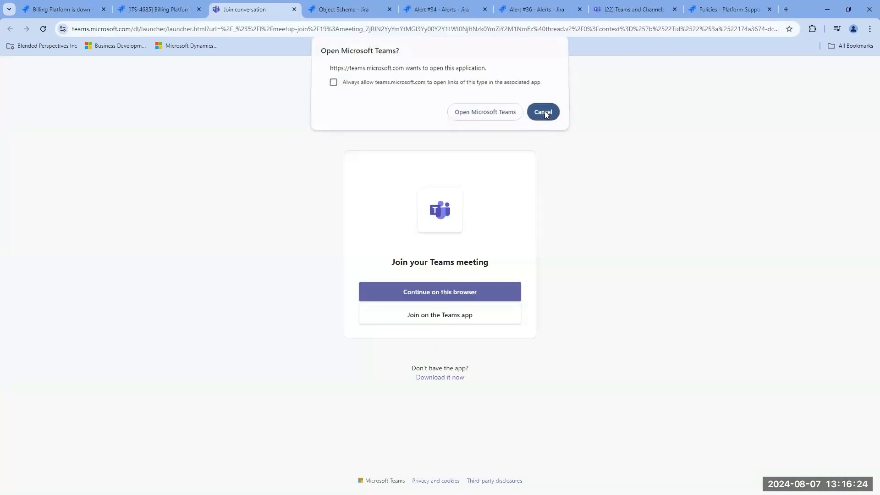
{"action": "left_click", "coordinate": [544, 112]}
{"action": "left_click", "coordinate": [465, 293]}
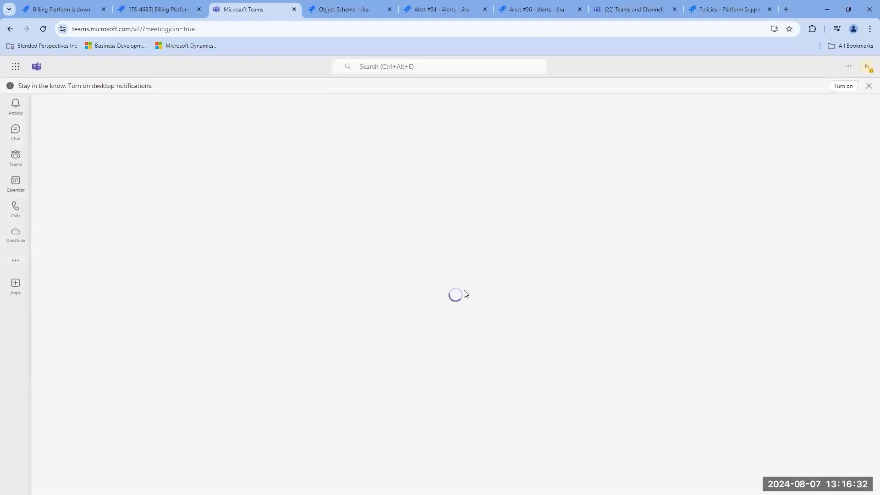
{"action": "left_click", "coordinate": [650, 401]}
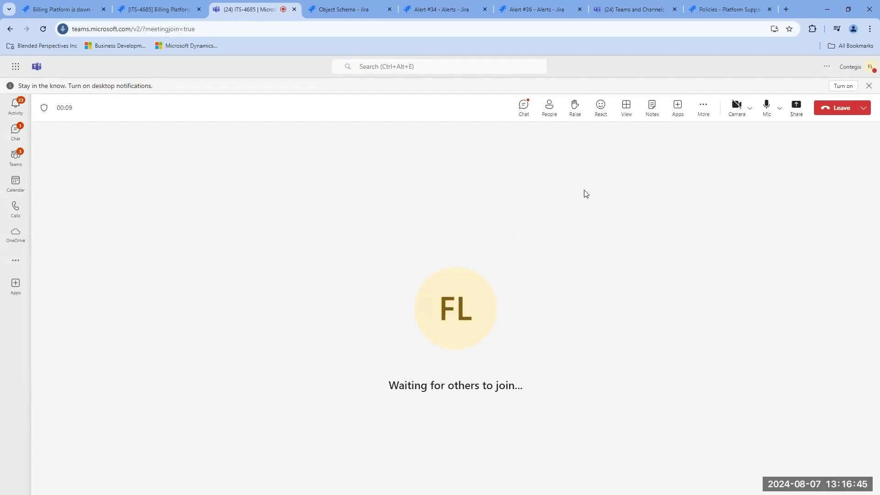
{"action": "left_click", "coordinate": [823, 113]}
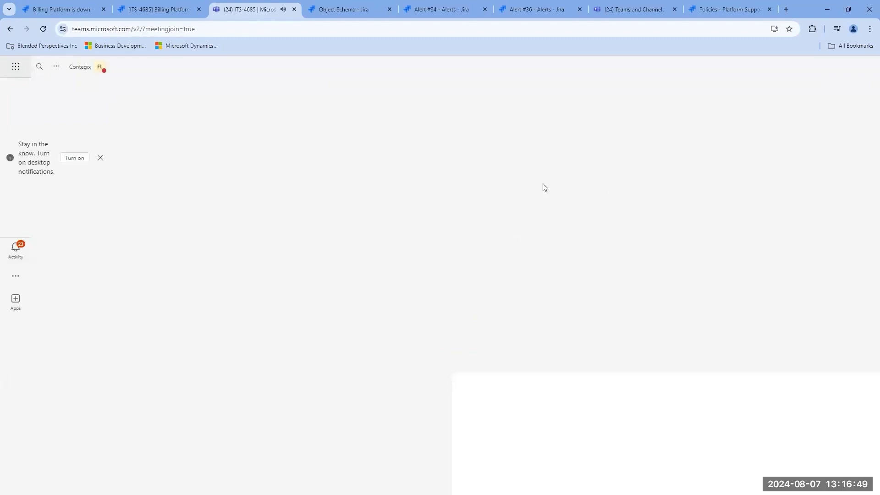
Open the ITS-4685 meeting chat in Teams and post "let's investigate together"
{"action": "left_click", "coordinate": [99, 158]}
{"action": "left_click", "coordinate": [43, 30]}
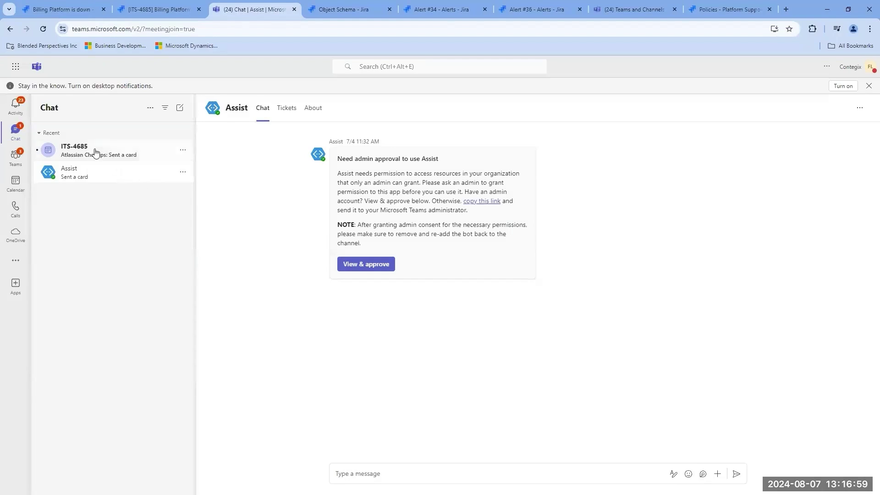
{"action": "left_click", "coordinate": [87, 152]}
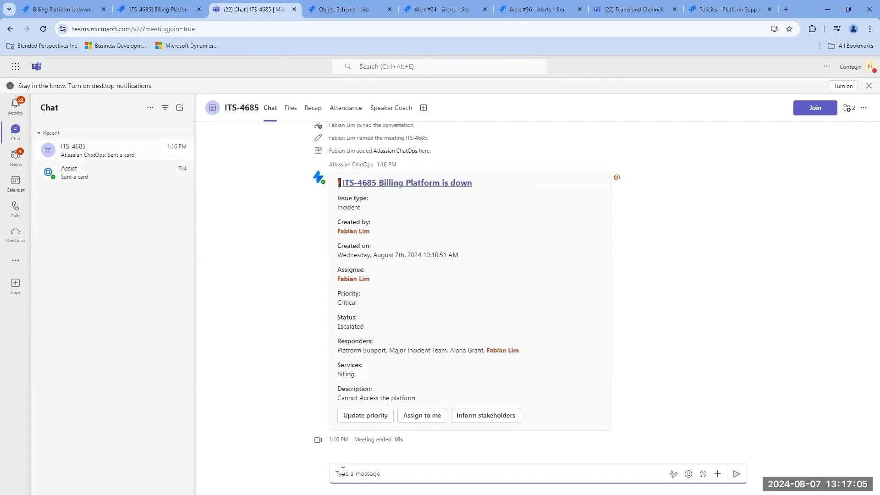
{"action": "type", "text": "let's investigate together"}
{"action": "key", "text": "Return"}
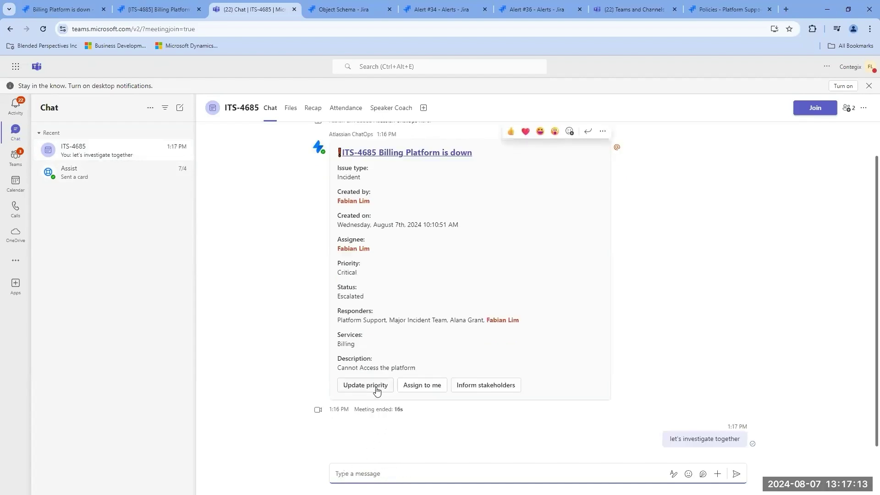
Inform the stakeholders from the ITS-4685 incident card with the message "We have a started a chat to restore the service."
{"action": "left_click", "coordinate": [489, 390]}
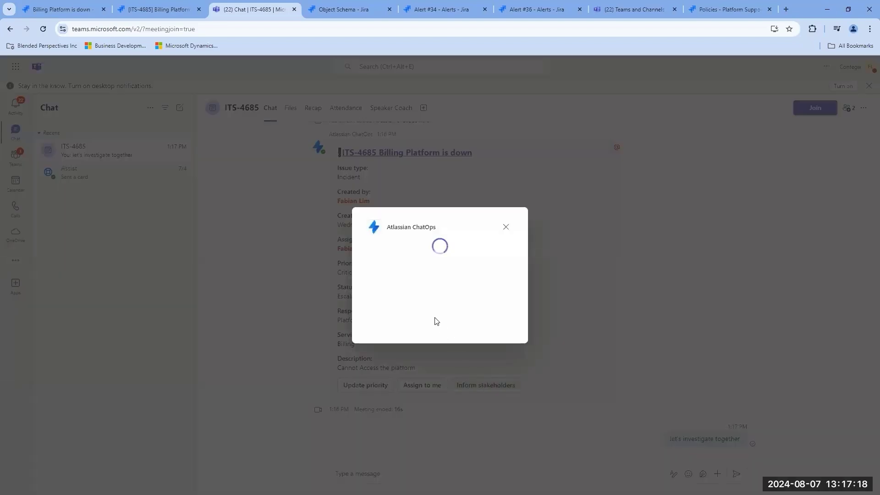
{"action": "left_click", "coordinate": [361, 251]}
{"action": "type", "text": "We hae st"}
{"action": "key", "text": "BackSpace"}
{"action": "key", "text": "BackSpace"}
{"action": "key", "text": "BackSpace"}
{"action": "type", "text": "ve"}
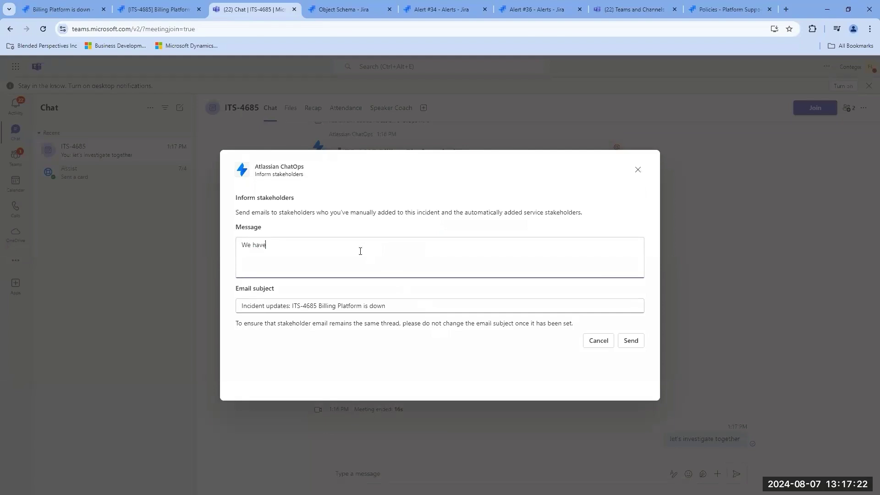
{"action": "type", "text": " a started a cha"}
{"action": "type", "text": "inve"}
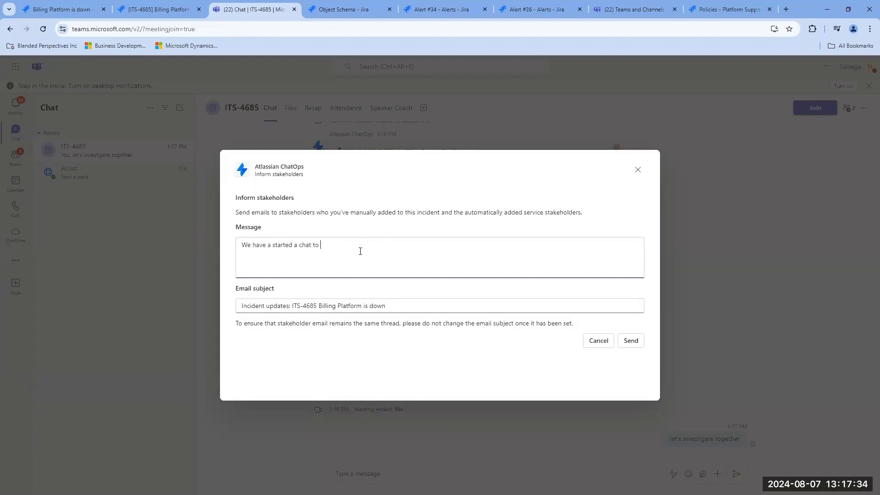
{"action": "type", "text": "restore the service."}
{"action": "left_click", "coordinate": [632, 342]}
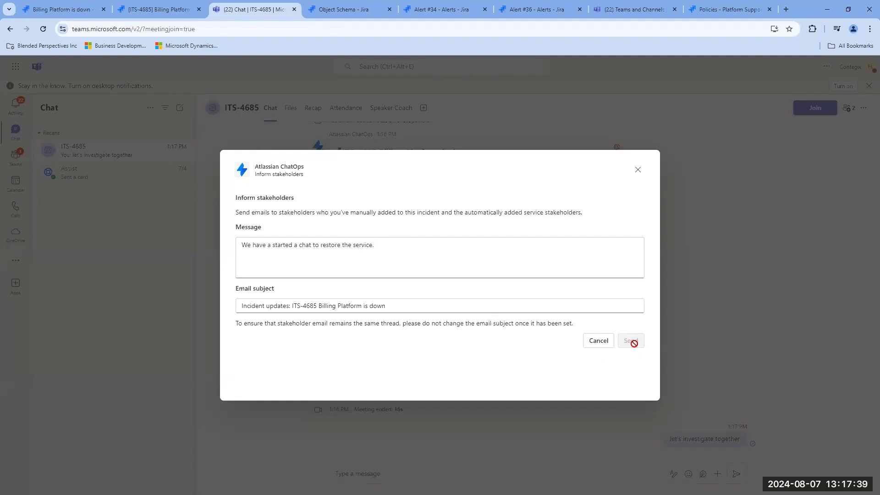
Post "ok we need to communicate to our customers." in the ITS-4685 chat
{"action": "left_click", "coordinate": [474, 473]}
{"action": "type", "text": "ok we need "}
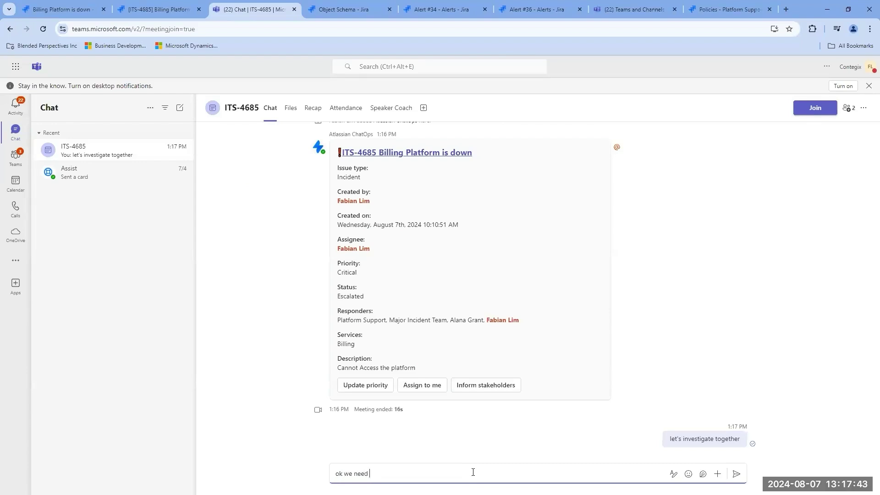
{"action": "type", "text": "to communicate to our customers."}
{"action": "key", "text": "Return"}
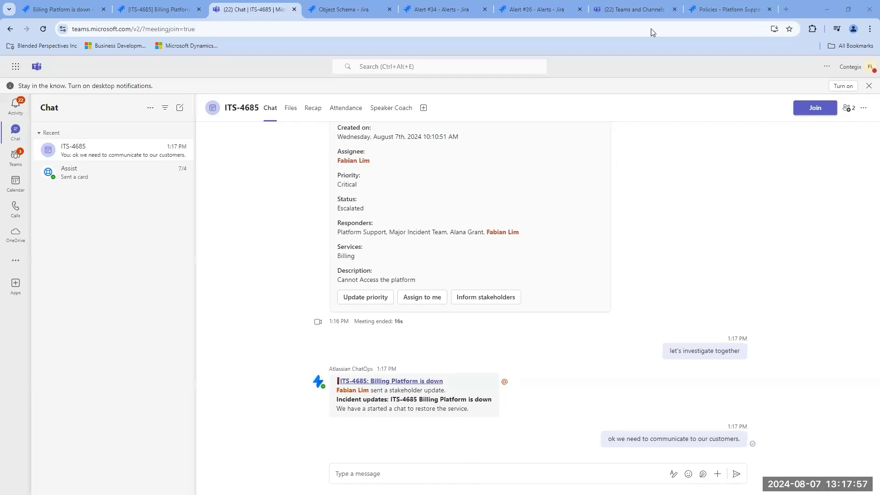
Switch to the Statuspage site and examine the status and uptime history of Billing and the other components
{"action": "key", "text": "alt+Tab"}
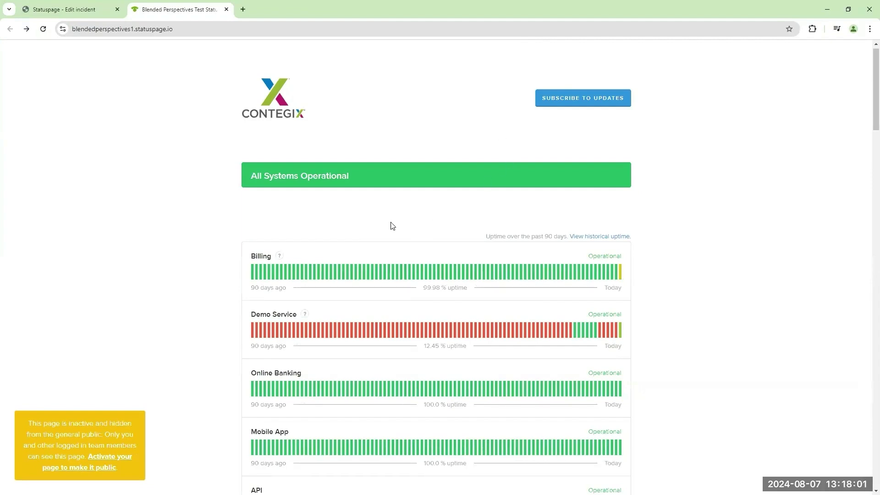
{"action": "scroll", "coordinate": [342, 229], "scroll_direction": "down", "scroll_amount": 1}
{"action": "mouse_move", "coordinate": [339, 222]}
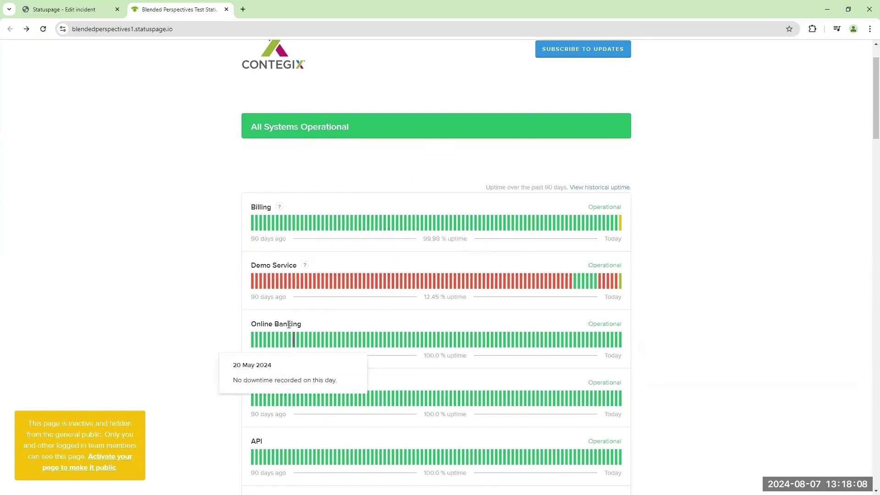
{"action": "mouse_move", "coordinate": [334, 282]}
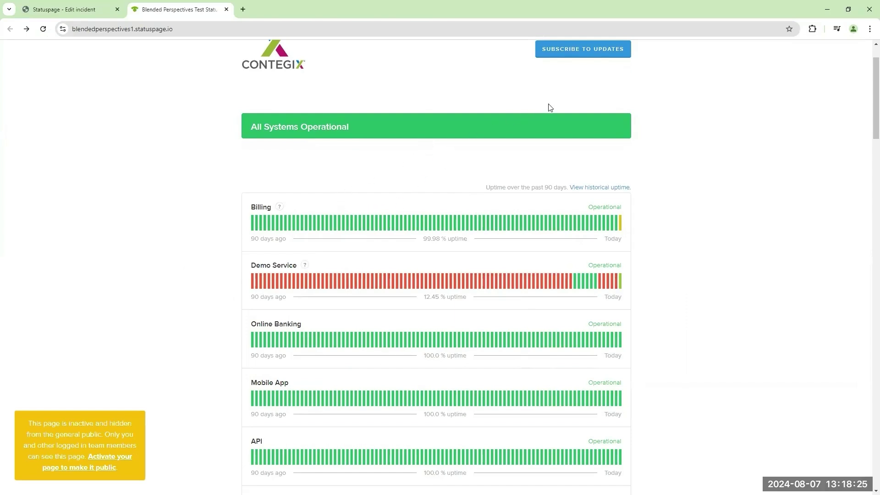
Return to the incident in Jira and run the "ITS: Start Statuspage notification" automation
{"action": "key", "text": "alt+Tab"}
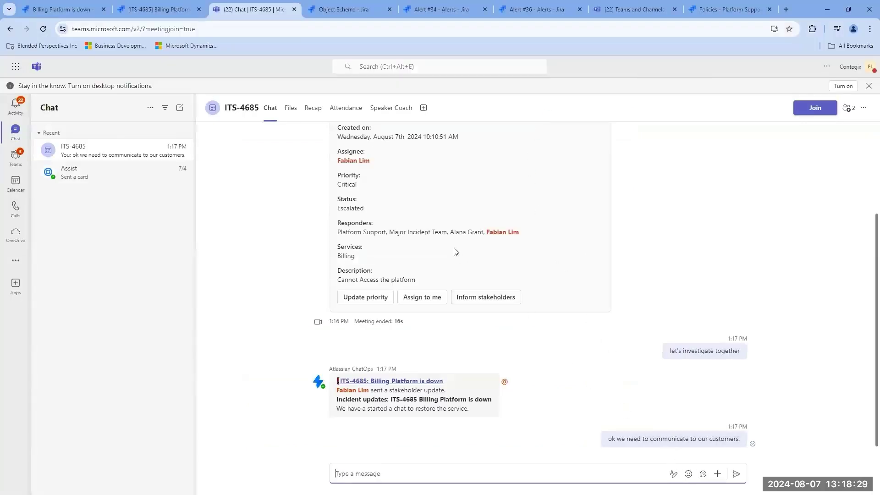
{"action": "key", "text": "ctrl+shift+Tab"}
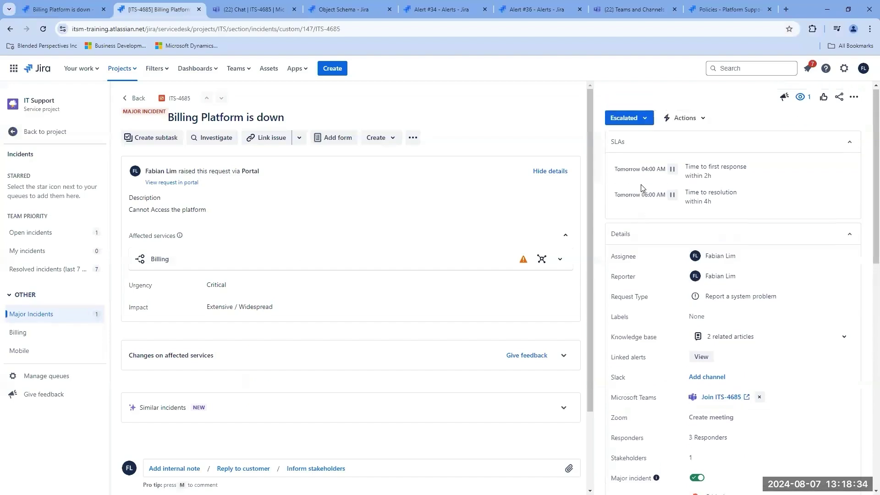
{"action": "left_click", "coordinate": [705, 120]}
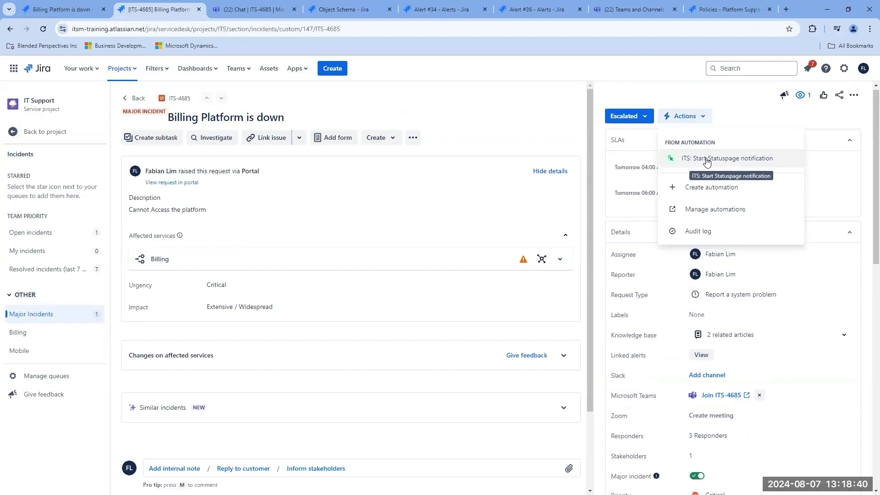
{"action": "left_click", "coordinate": [707, 163]}
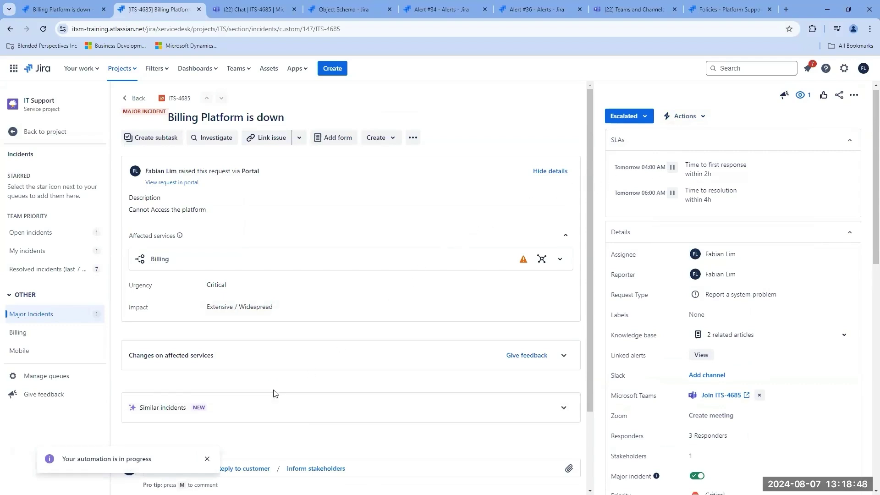
Refresh the public Statuspage site and check the incident notice and the Billing component's status
{"action": "key", "text": "alt+Tab"}
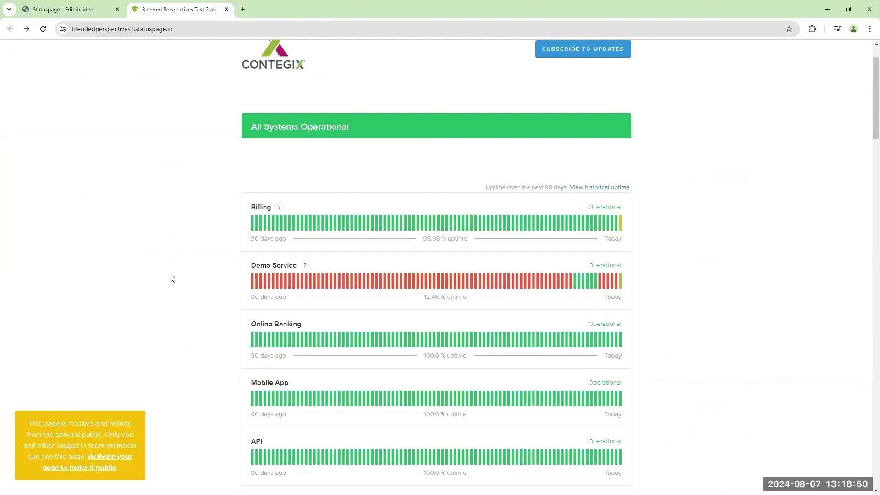
{"action": "left_click", "coordinate": [43, 30]}
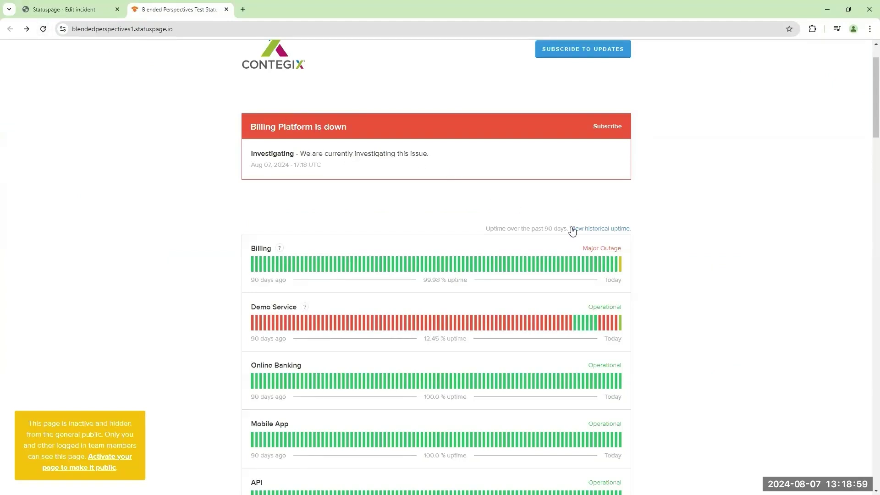
{"action": "mouse_move", "coordinate": [620, 265]}
Review the Statuspage notification e-mail about the Billing incident in Outlook and return to the Jira incident
{"action": "key", "text": "alt+Tab"}
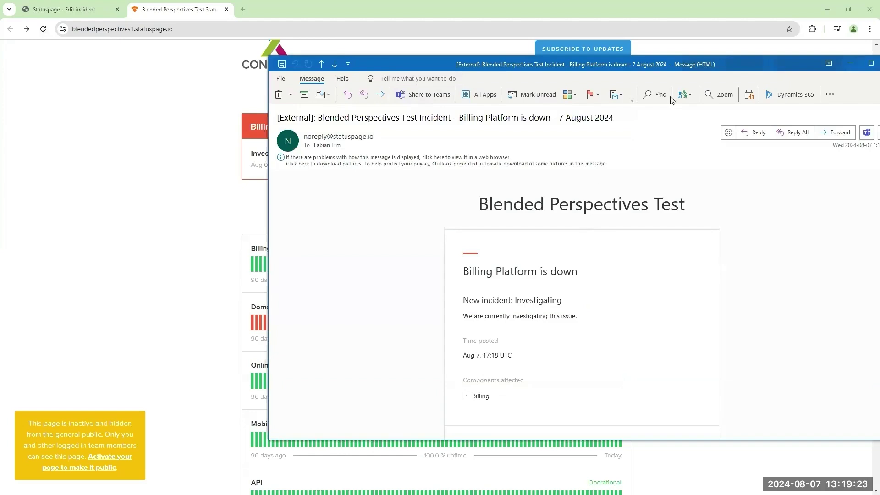
{"action": "left_click_drag", "start_coordinate": [737, 63], "coordinate": [649, 46]}
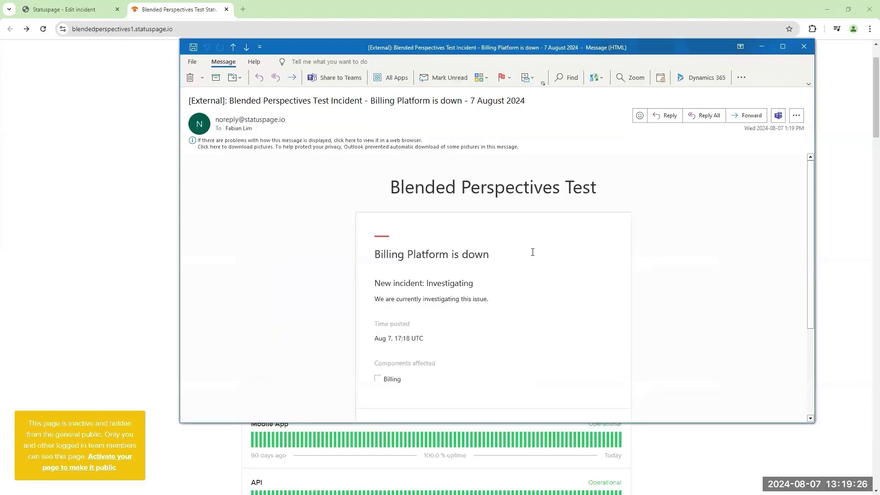
{"action": "left_click", "coordinate": [462, 149]}
{"action": "left_click", "coordinate": [472, 155]}
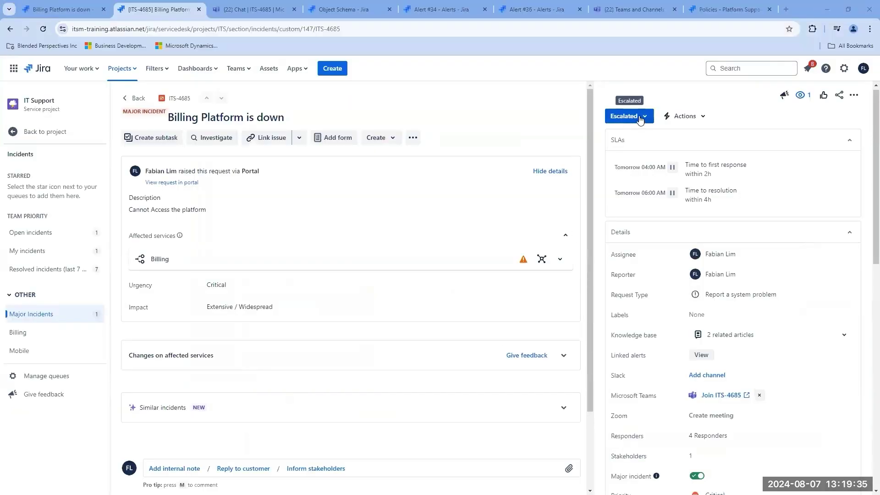
Move the incident back to Work in progress and add a subtask named "Restart the service"
{"action": "left_click", "coordinate": [640, 118]}
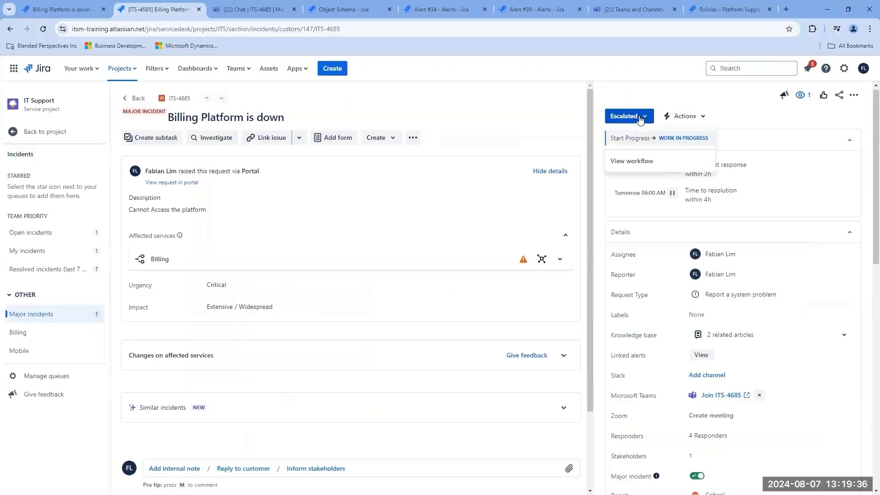
{"action": "left_click", "coordinate": [642, 139]}
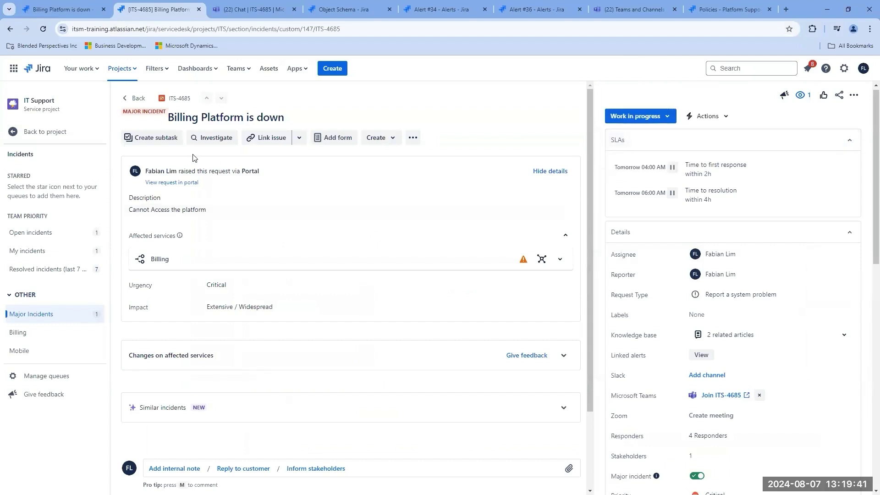
{"action": "left_click", "coordinate": [146, 137]}
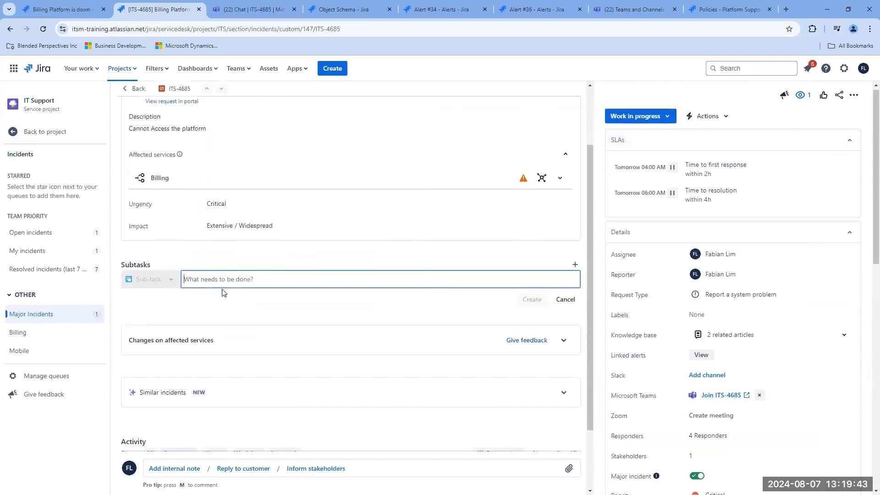
{"action": "type", "text": "Restart the service"}
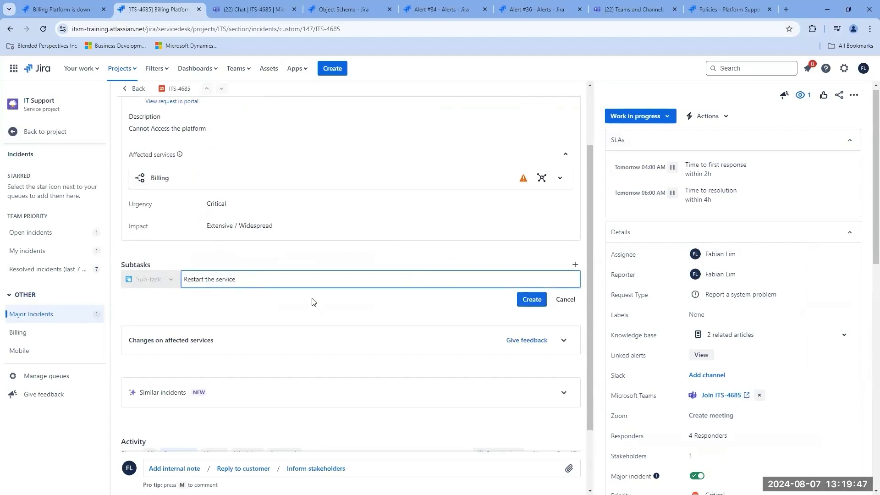
{"action": "left_click", "coordinate": [524, 300]}
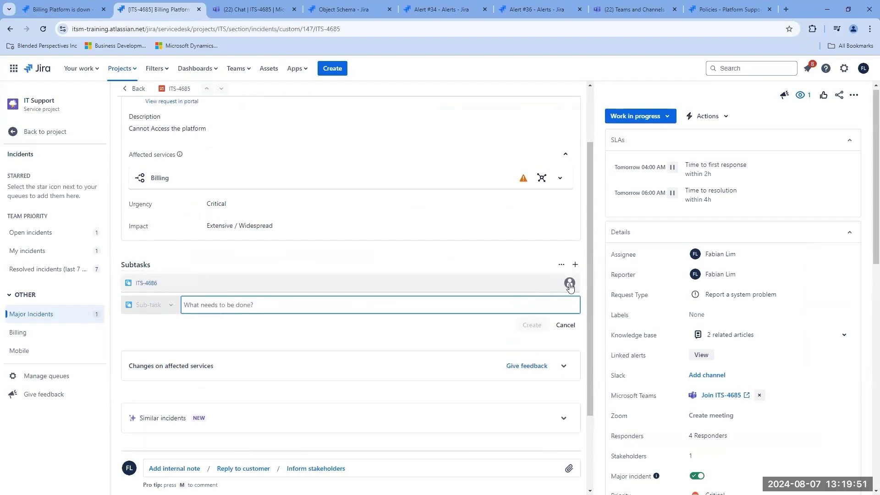
Assign the "Restart the service" subtask to a team member and transition it to Work in progress
{"action": "left_click", "coordinate": [570, 285]}
{"action": "left_click", "coordinate": [543, 283]}
{"action": "key", "text": "Escape"}
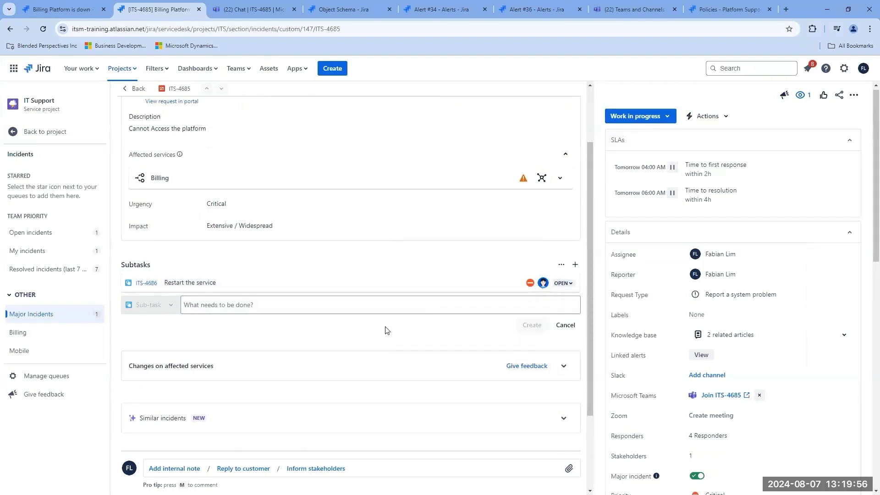
{"action": "left_click", "coordinate": [564, 283]}
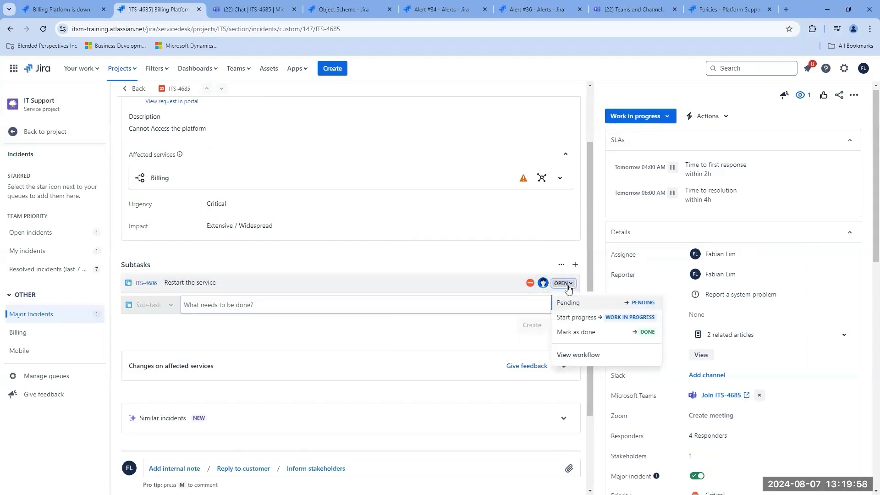
{"action": "left_click", "coordinate": [573, 318]}
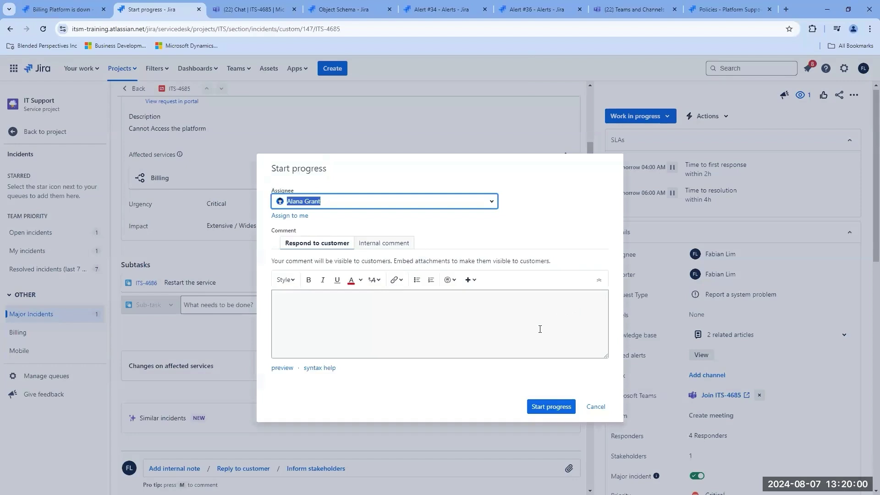
{"action": "left_click", "coordinate": [544, 411]}
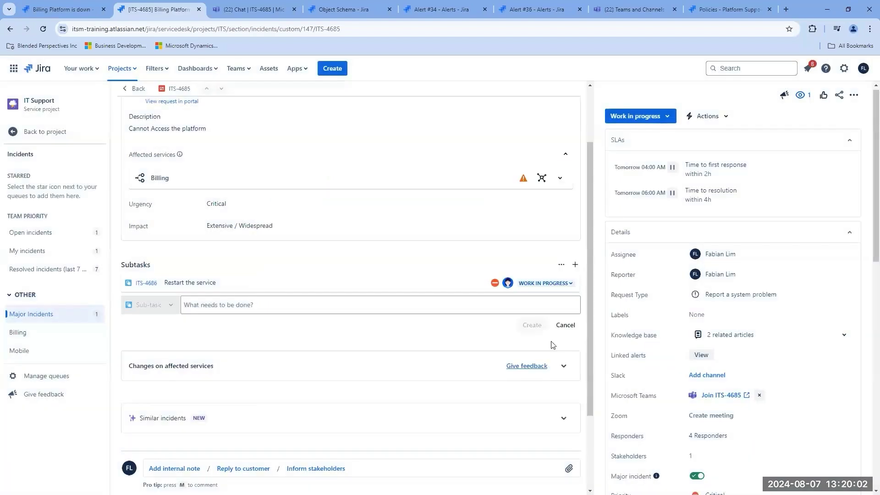
Mark the "Restart the service" subtask as done with the resolution Done
{"action": "left_click", "coordinate": [570, 287]}
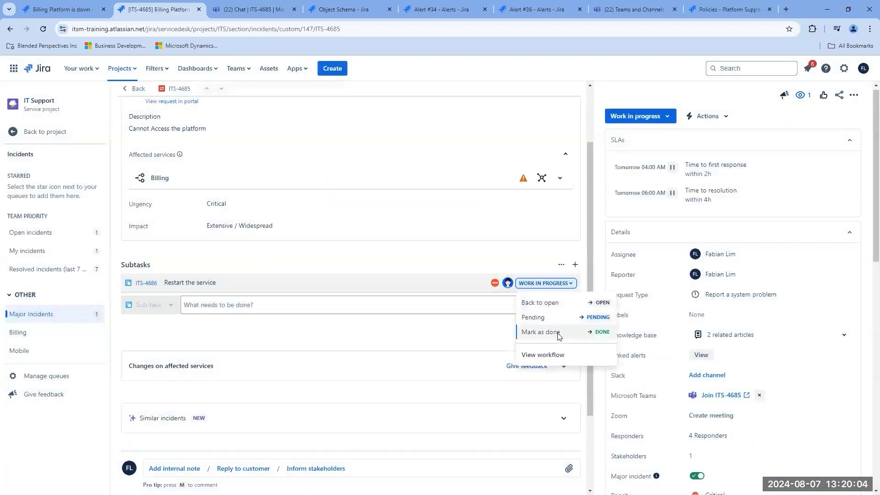
{"action": "left_click", "coordinate": [559, 334]}
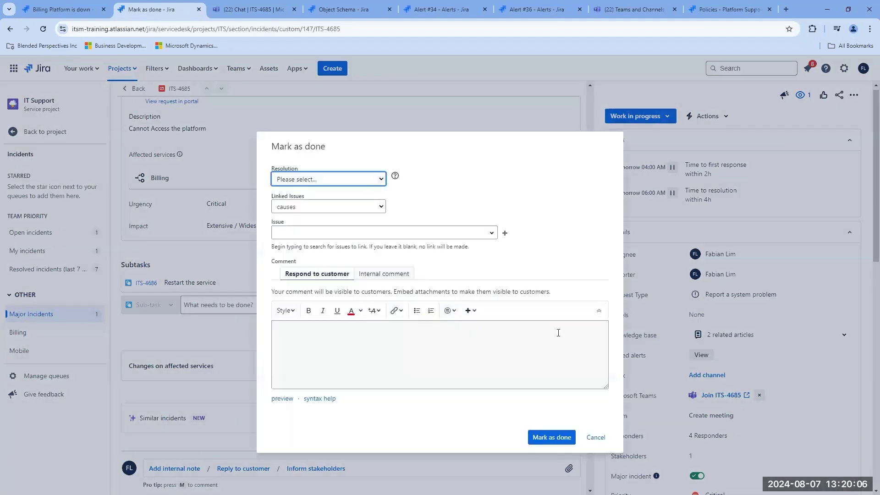
{"action": "left_click", "coordinate": [360, 183]}
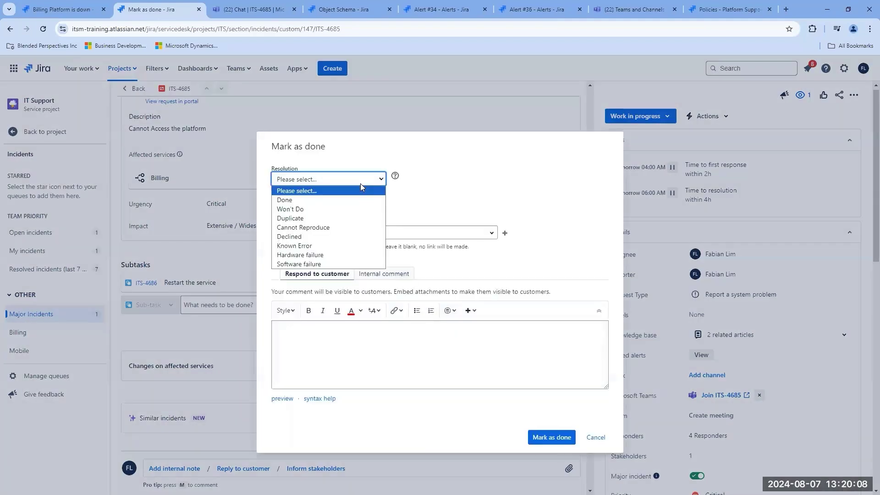
{"action": "left_click", "coordinate": [340, 200]}
{"action": "left_click", "coordinate": [543, 439]}
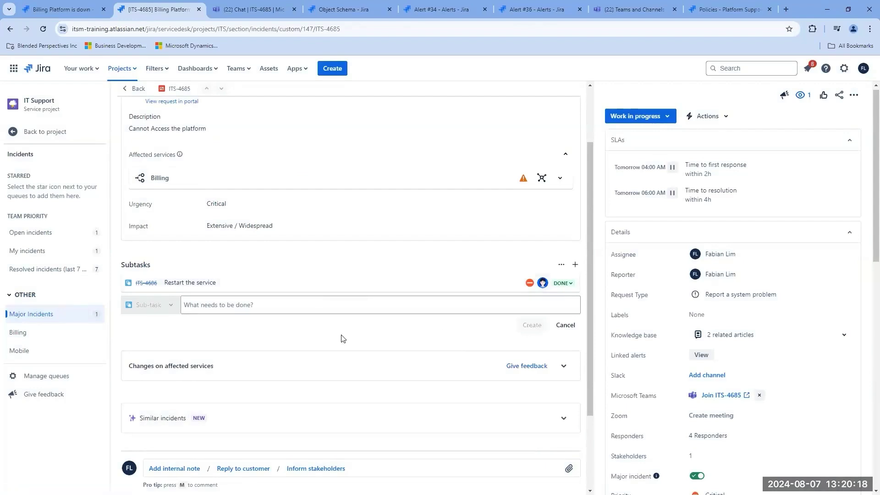
Resolve the incident as Done with the customer comment "Restart fixed the issue, but we need to create a problem ticket to investigate root cause."
{"action": "left_click", "coordinate": [665, 120]}
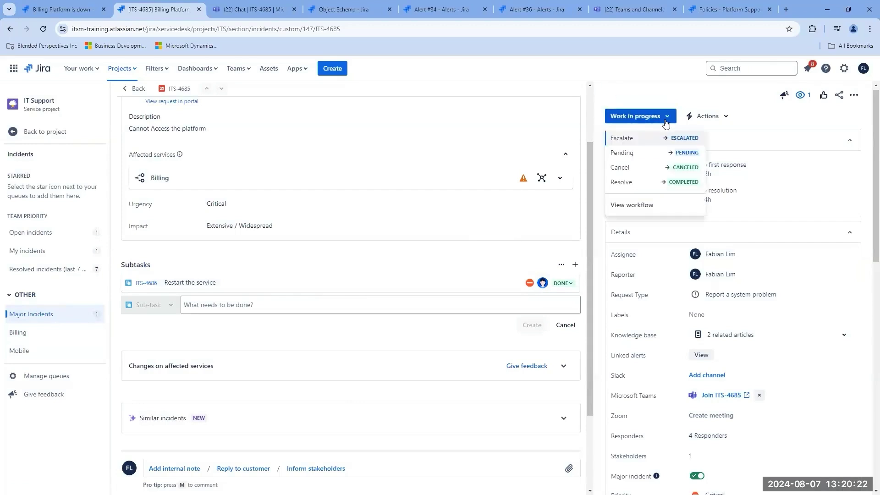
{"action": "left_click", "coordinate": [622, 182]}
{"action": "left_click", "coordinate": [363, 179]}
{"action": "left_click", "coordinate": [333, 198]}
{"action": "left_click", "coordinate": [342, 353]}
{"action": "type", "text": "Restart fixed the issue, but we need to create a problem ticket to investiage root cuase"}
{"action": "key", "text": "BackSpace"}
{"action": "type", "text": "ause"}
{"action": "double_click", "coordinate": [477, 326]}
{"action": "right_click", "coordinate": [484, 332]}
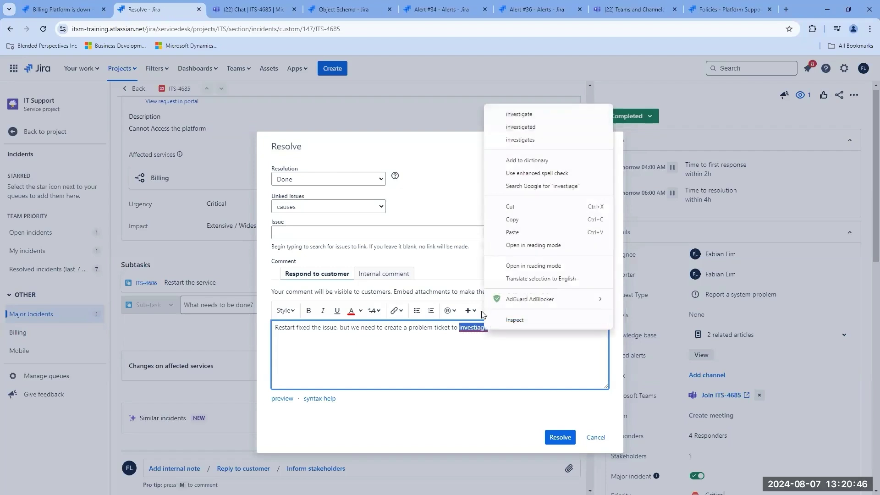
{"action": "left_click", "coordinate": [519, 114]}
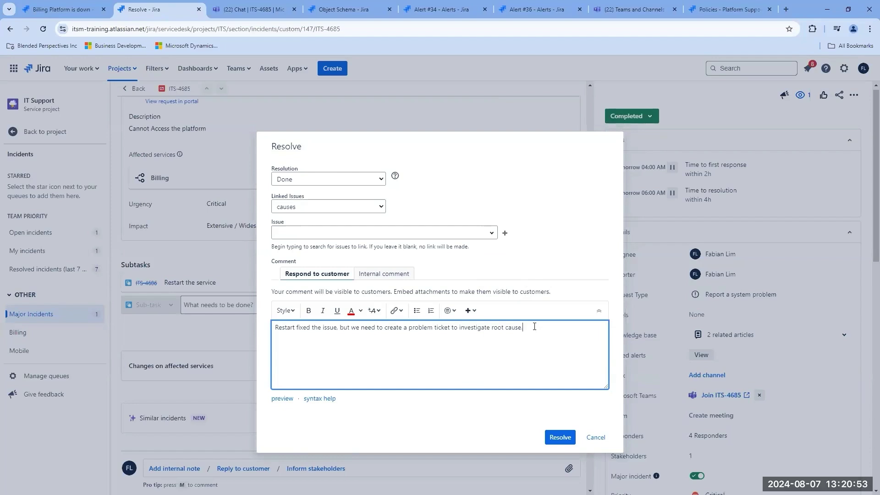
{"action": "left_click", "coordinate": [563, 439]}
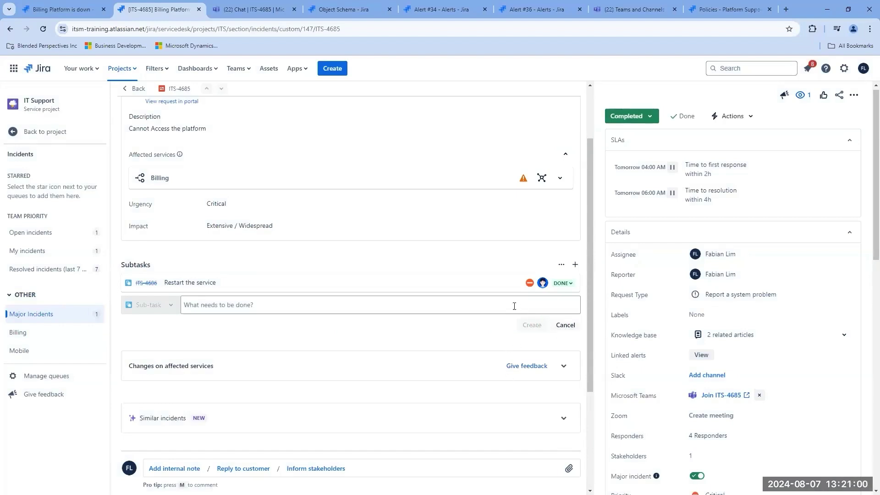
Inform the incident's stakeholders with the message "Everything is good now."
{"action": "scroll", "coordinate": [486, 295], "scroll_direction": "down", "scroll_amount": 3}
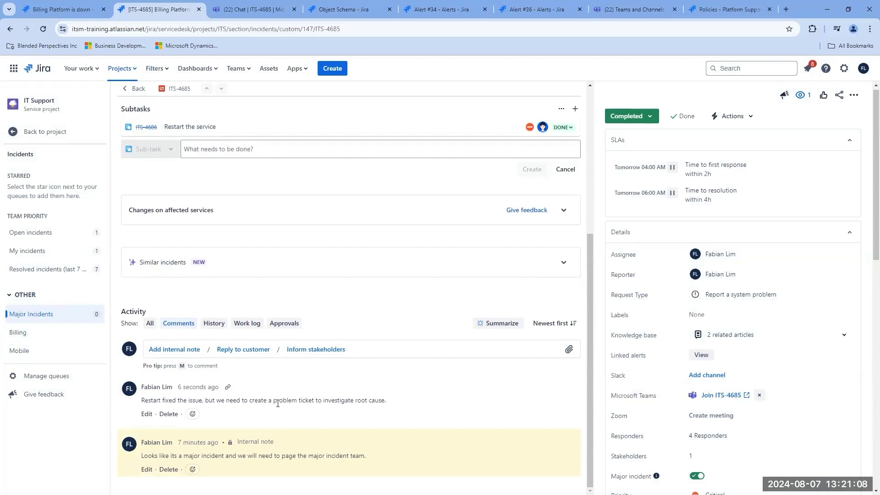
{"action": "left_click", "coordinate": [302, 356]}
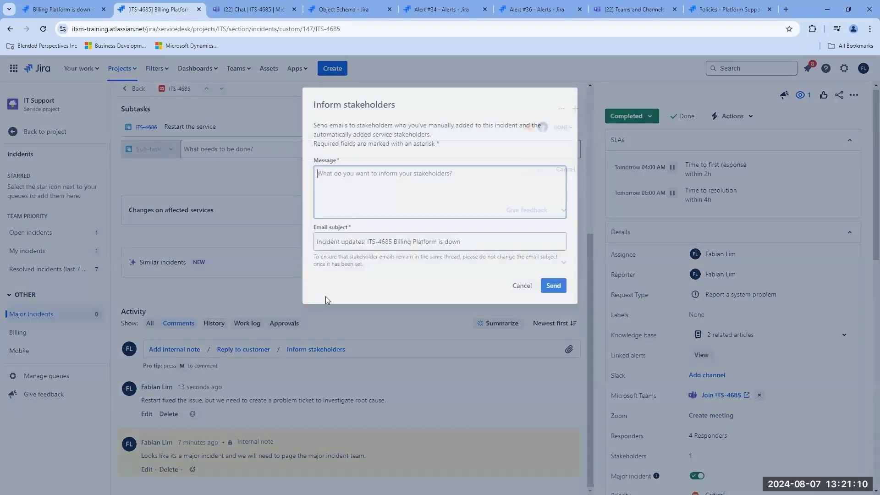
{"action": "type", "text": "Everything is good now."}
{"action": "left_click", "coordinate": [555, 283]}
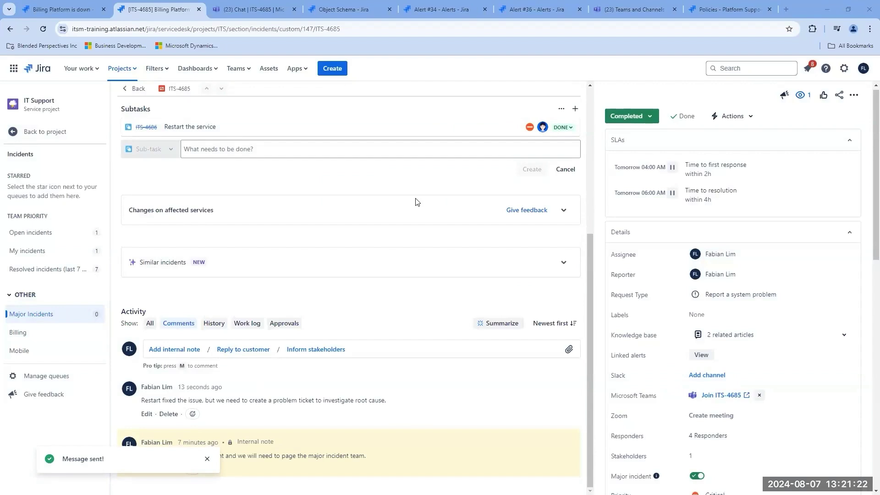
Refresh the public Statuspage site, check the overall status and Billing's uptime history, and return to the Jira incident
{"action": "key", "text": "alt+Tab"}
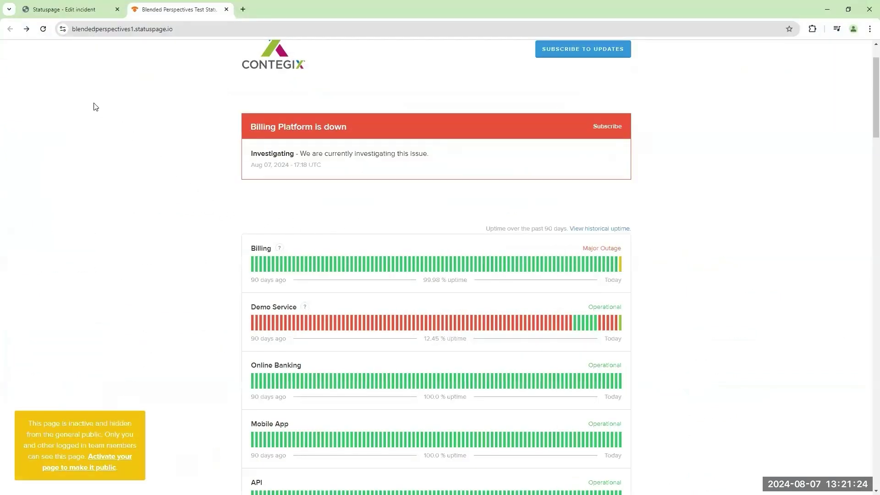
{"action": "left_click", "coordinate": [43, 29]}
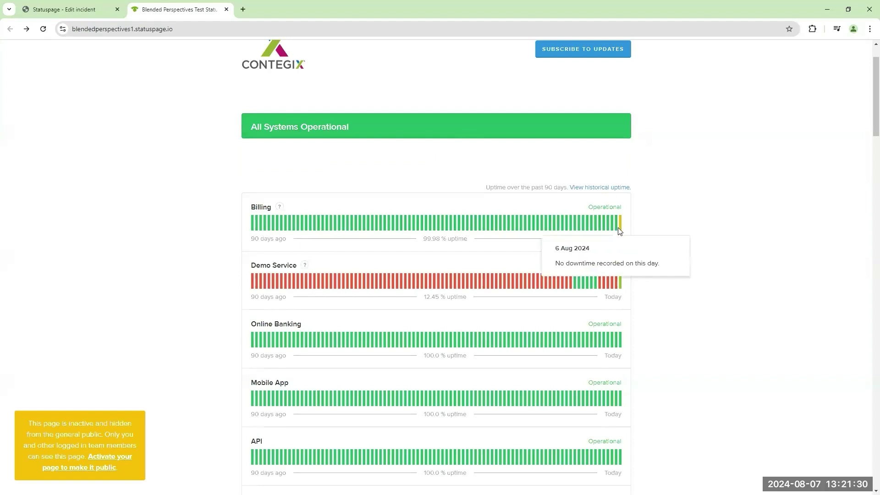
{"action": "mouse_move", "coordinate": [625, 225]}
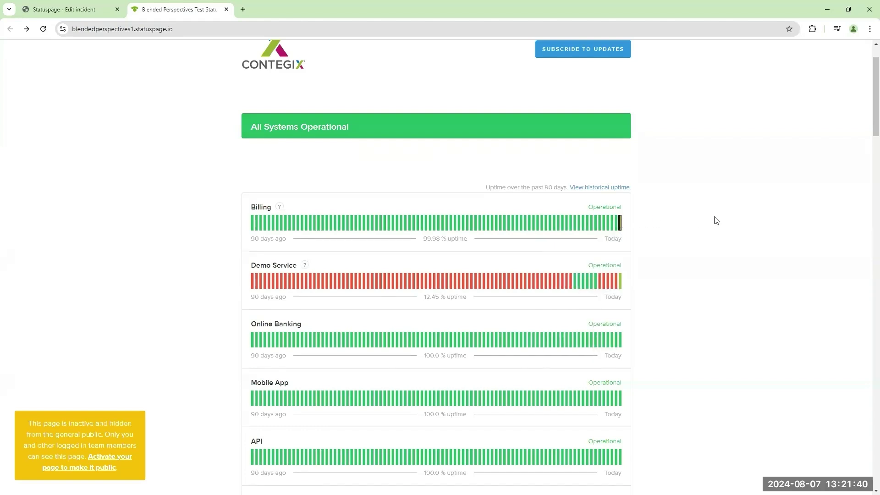
{"action": "left_click", "coordinate": [823, 11]}
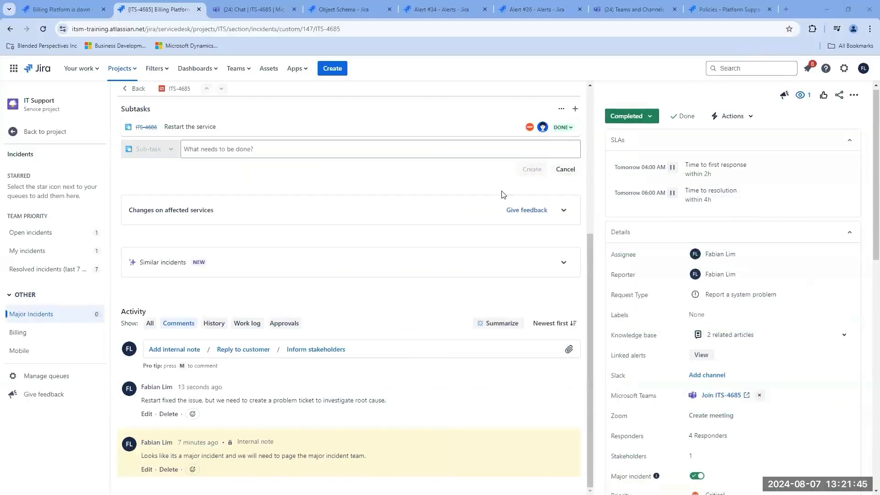
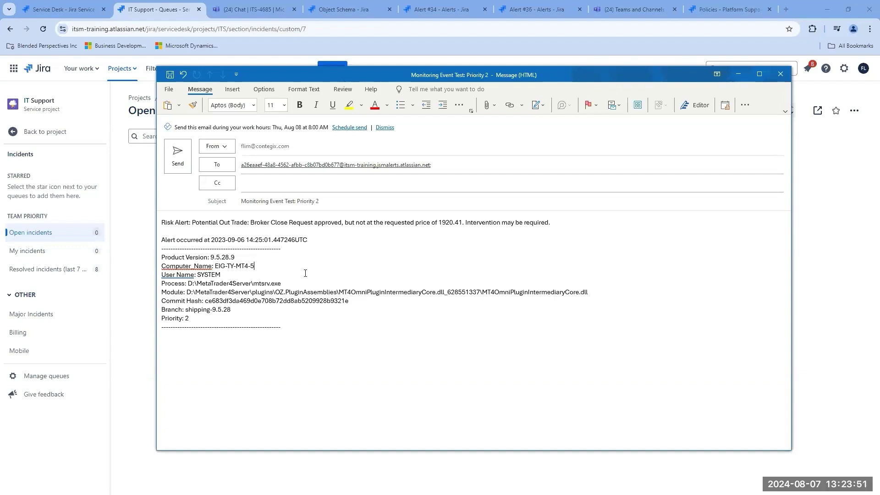
Go from the old incident alert to the Platform Support team's alerts list and filter it to open alerts
{"action": "left_click", "coordinate": [427, 11]}
{"action": "left_click", "coordinate": [425, 9]}
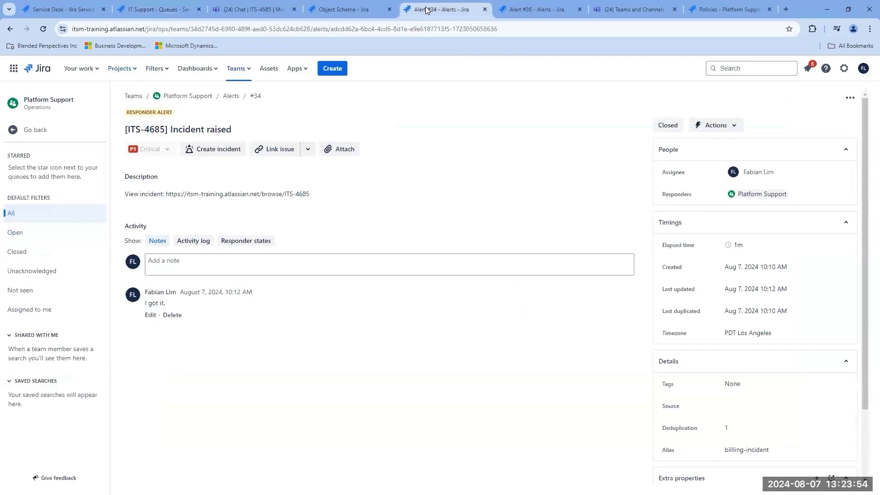
{"action": "left_click", "coordinate": [225, 101]}
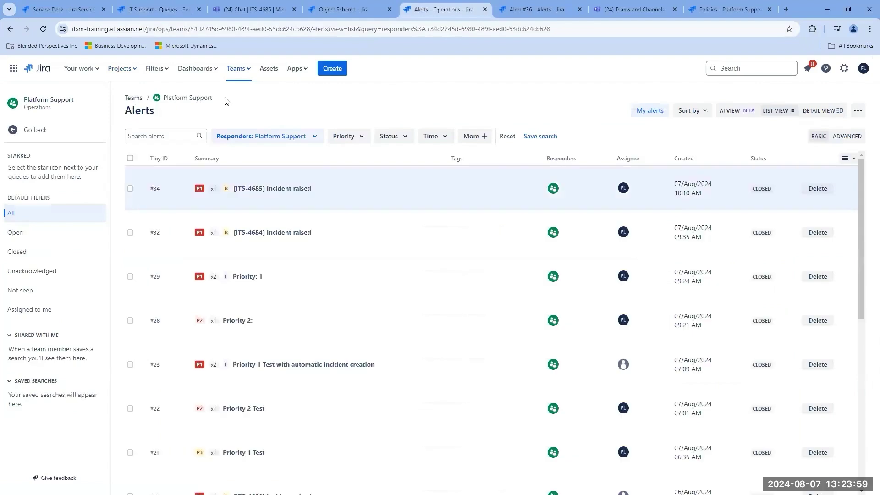
{"action": "left_click", "coordinate": [77, 231]}
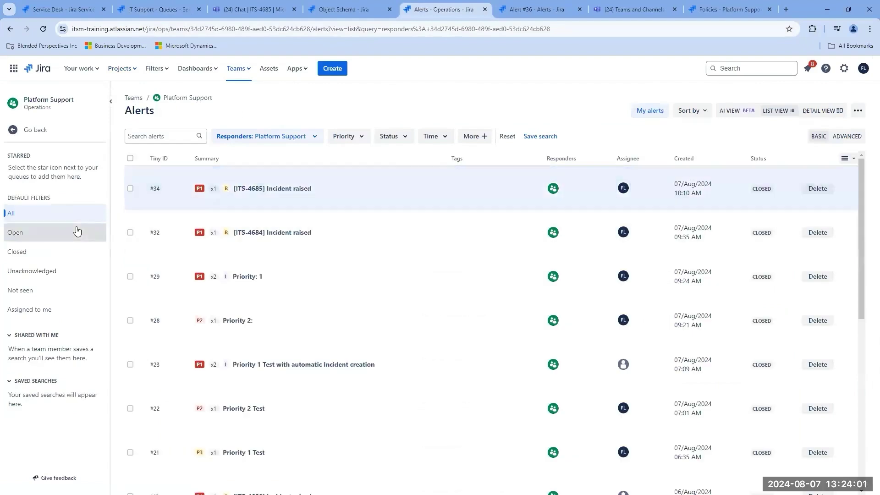
{"action": "left_click", "coordinate": [53, 212]}
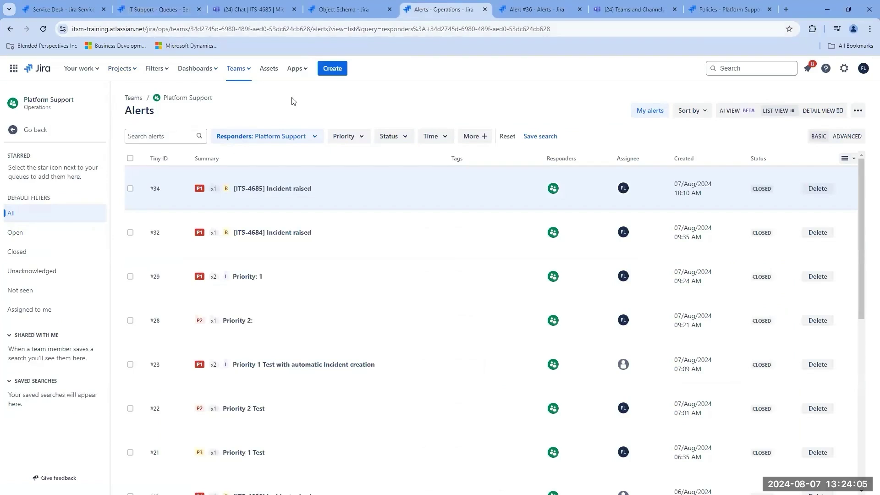
{"action": "left_click", "coordinate": [65, 231]}
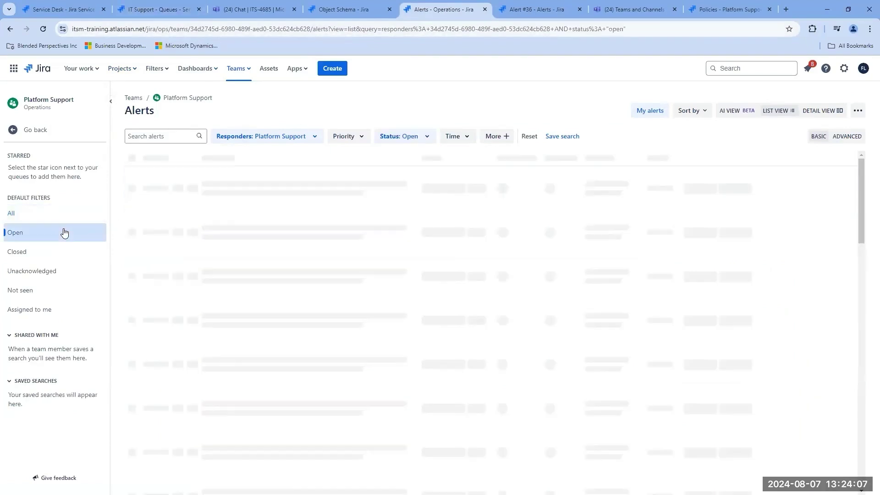
Switch to the Outlook draft "Monitoring Event Test: Priority 2", check its priority line and send it to the alert integration address
{"action": "key", "text": "alt+Tab"}
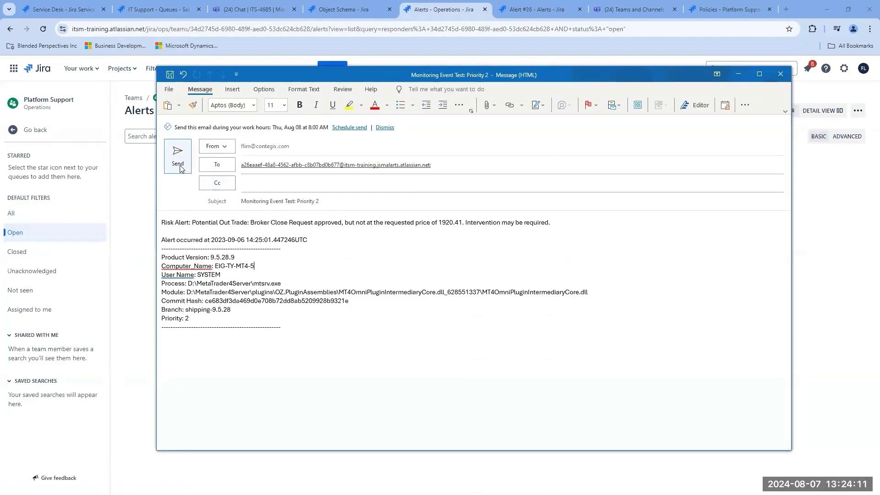
{"action": "triple_click", "coordinate": [180, 321]}
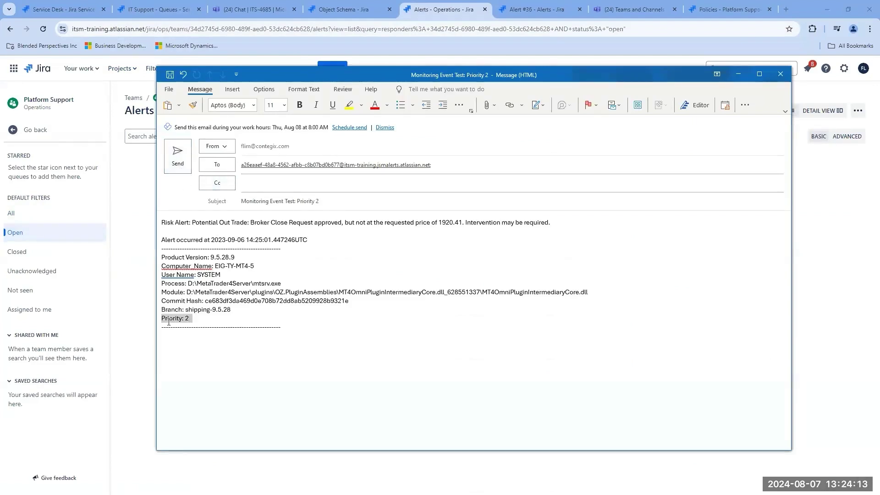
{"action": "left_click", "coordinate": [368, 244]}
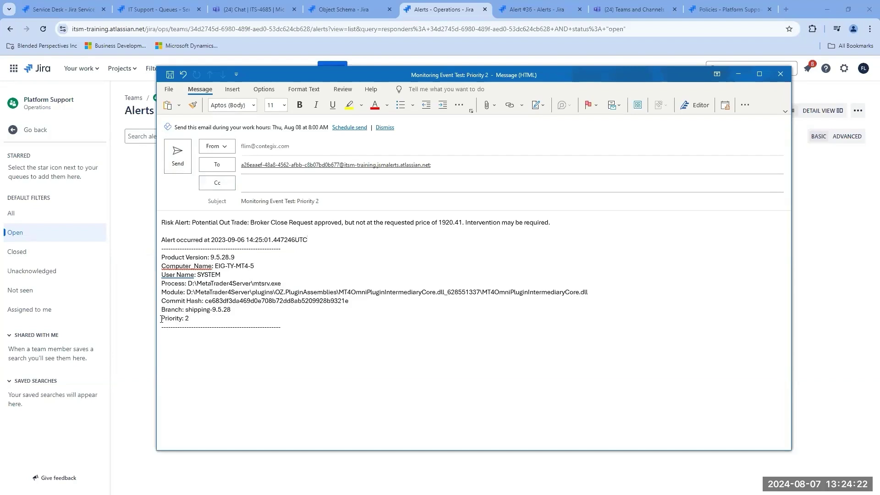
{"action": "left_click", "coordinate": [178, 167]}
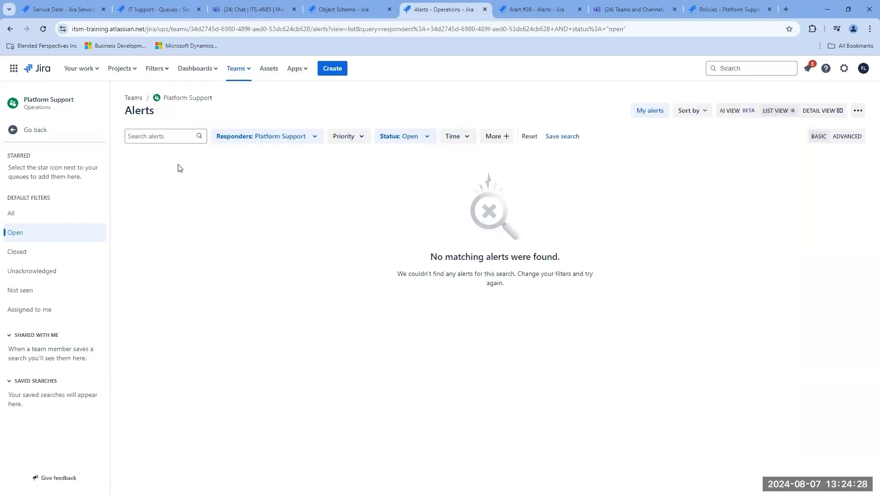
Refresh the open alerts list and view the full description of the "Monitoring Event Test: Priority 2" alert
{"action": "left_click", "coordinate": [43, 30]}
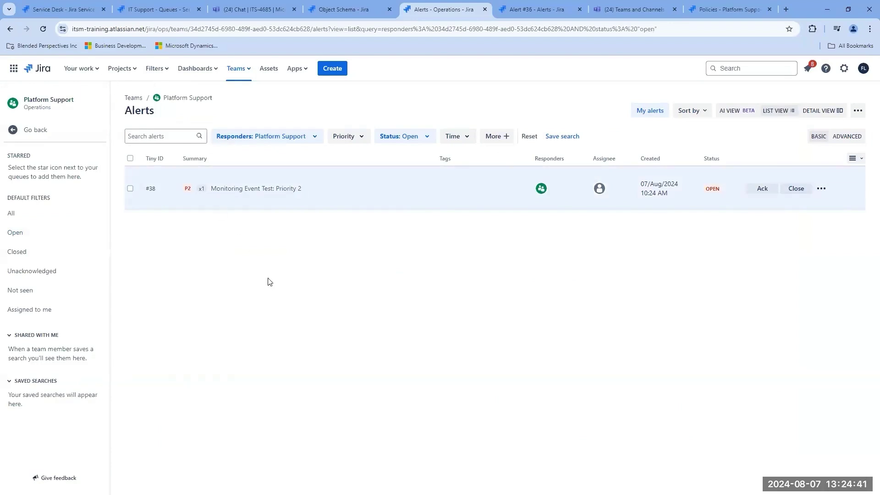
{"action": "left_click", "coordinate": [254, 189]}
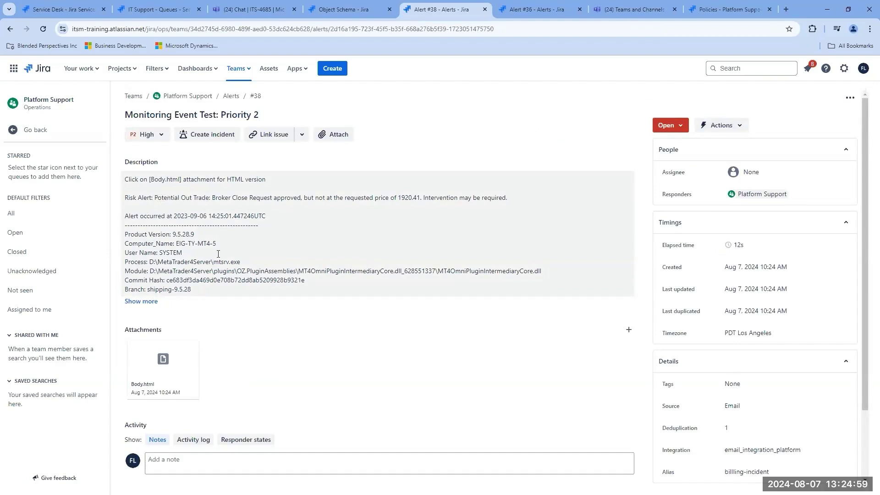
{"action": "left_click", "coordinate": [152, 301]}
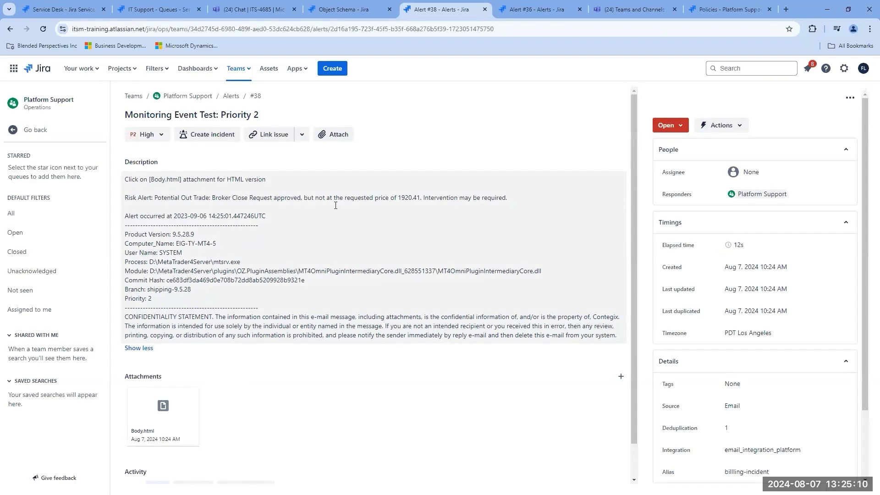
Assign the "Monitoring Event Test: Priority 2" alert to the signed-in account's own user
{"action": "left_click", "coordinate": [751, 174]}
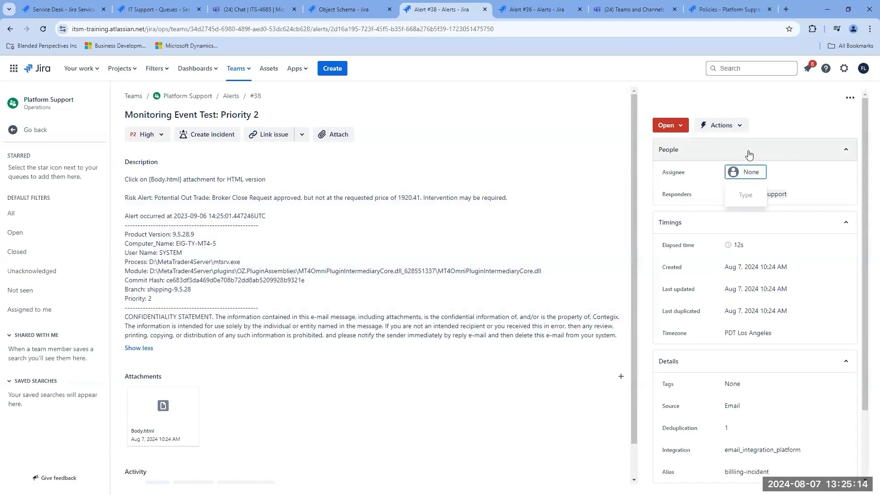
{"action": "type", "text": "fabian"}
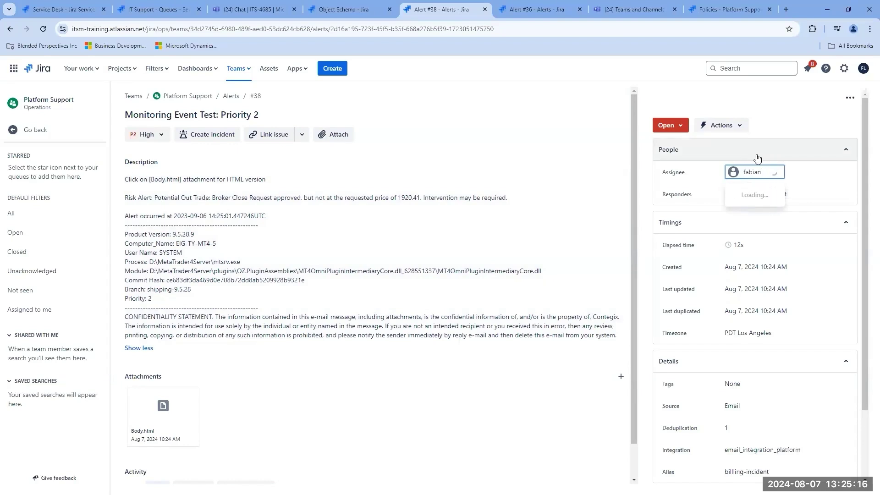
{"action": "left_click", "coordinate": [751, 196]}
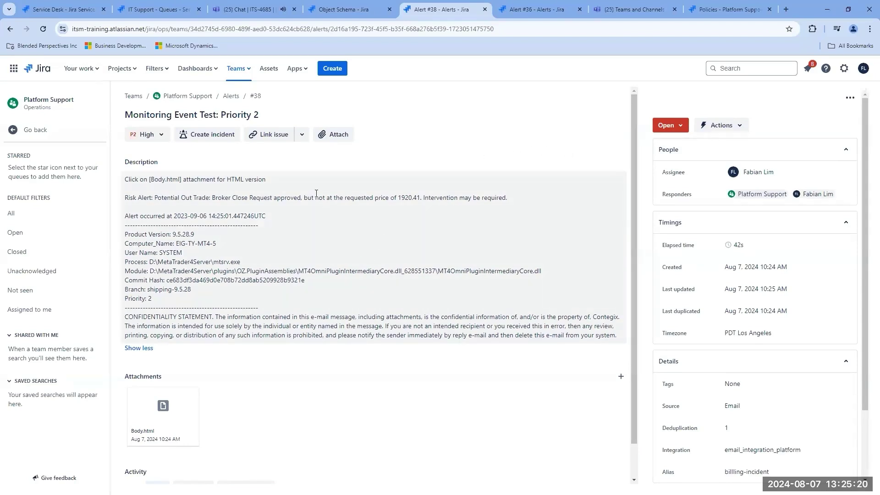
View the alert's incident creation form without creating anything, and save the note "ok we got the alert, but it's nothing serious." on the alert
{"action": "left_click", "coordinate": [218, 136]}
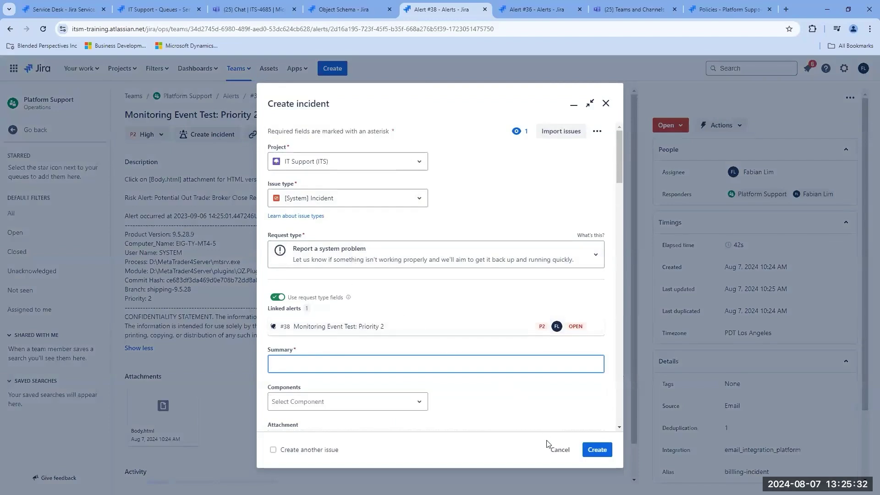
{"action": "left_click", "coordinate": [559, 449]}
{"action": "scroll", "coordinate": [457, 379], "scroll_direction": "down", "scroll_amount": 1}
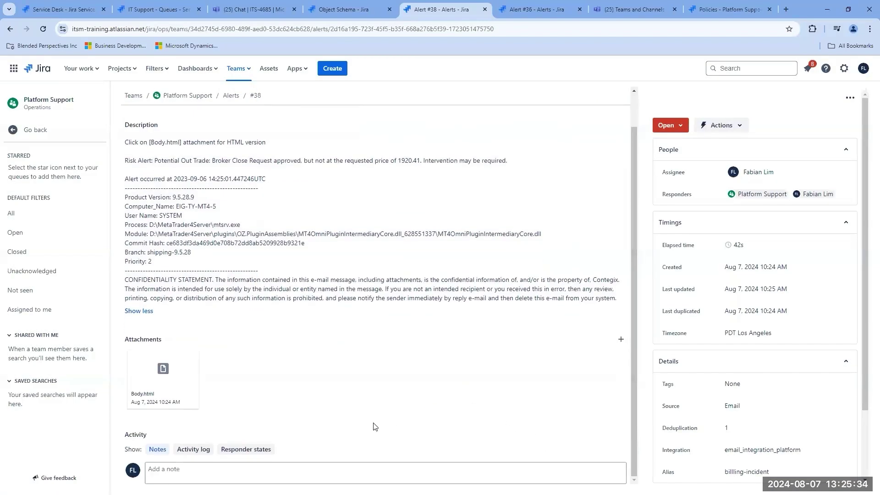
{"action": "left_click", "coordinate": [250, 476]}
{"action": "type", "text": "o"}
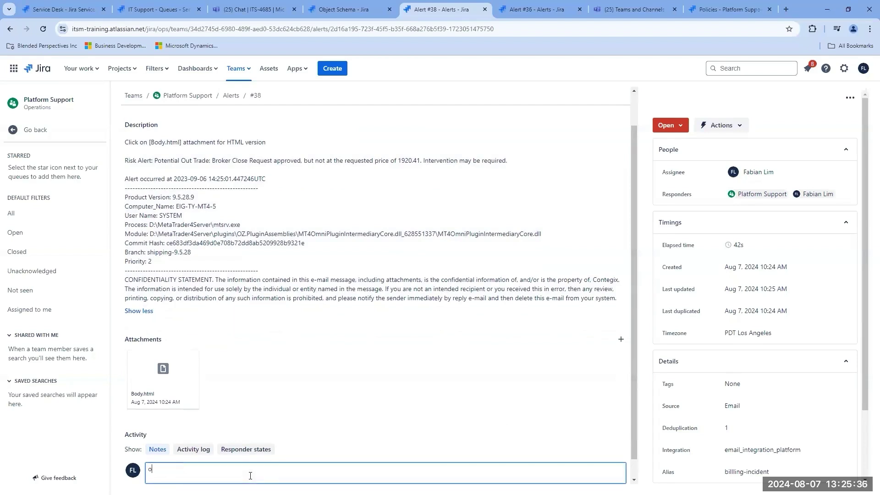
{"action": "type", "text": "k we got the alert, but it's nothing serious."}
{"action": "scroll", "coordinate": [357, 407], "scroll_direction": "down", "scroll_amount": 2}
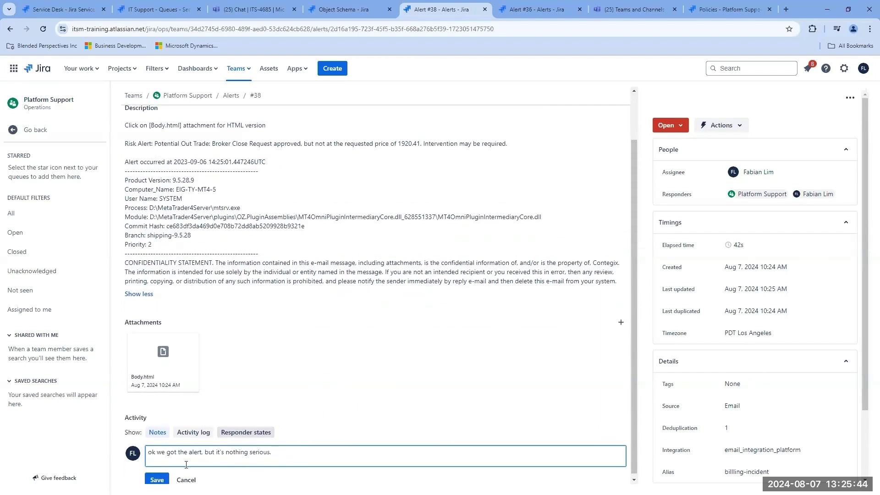
{"action": "left_click", "coordinate": [157, 479]}
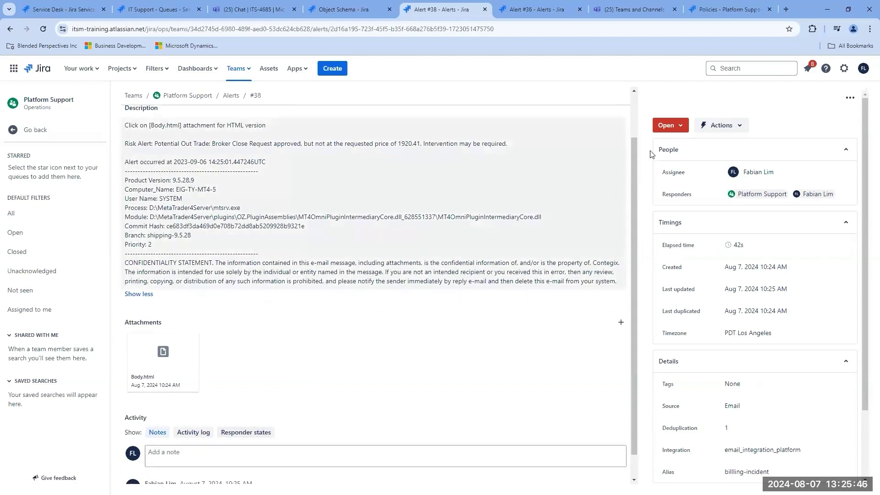
Acknowledge and close the "Monitoring Event Test: Priority 2" alert, and return to the Platform Support team's open alerts
{"action": "left_click", "coordinate": [675, 129]}
{"action": "left_click", "coordinate": [665, 146]}
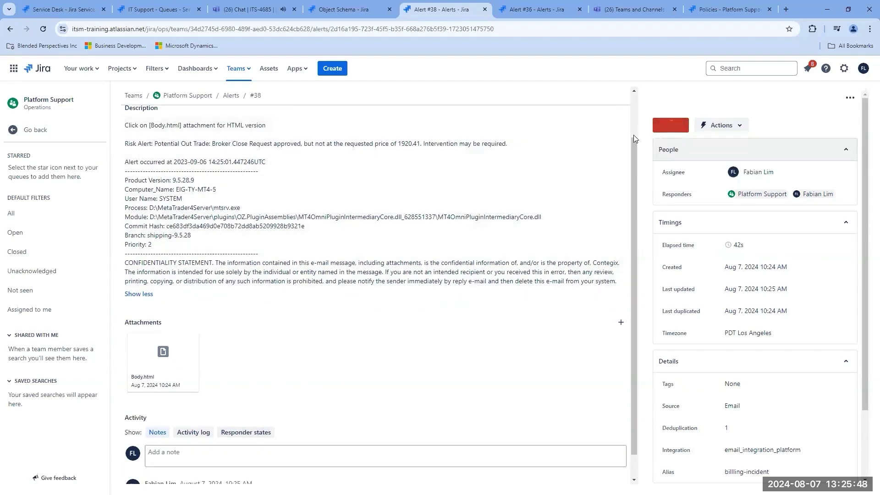
{"action": "left_click_drag", "start_coordinate": [634, 139], "coordinate": [633, 107]}
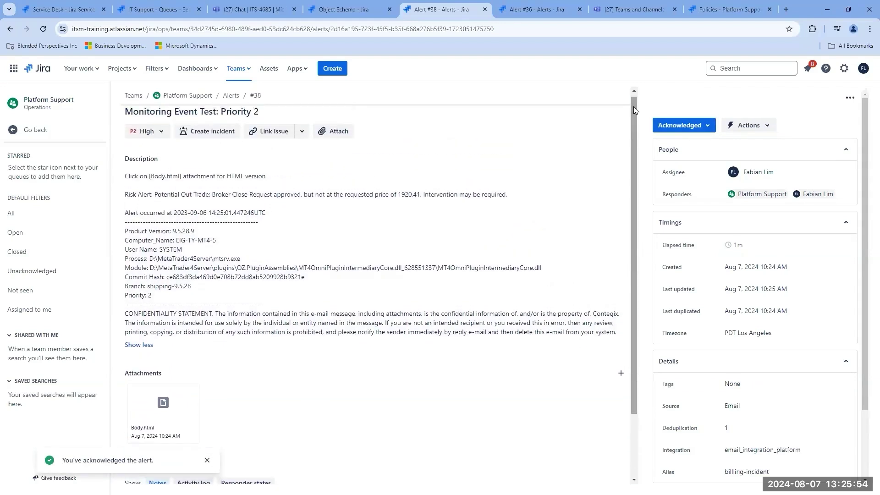
{"action": "left_click", "coordinate": [695, 125]}
{"action": "left_click", "coordinate": [700, 161]}
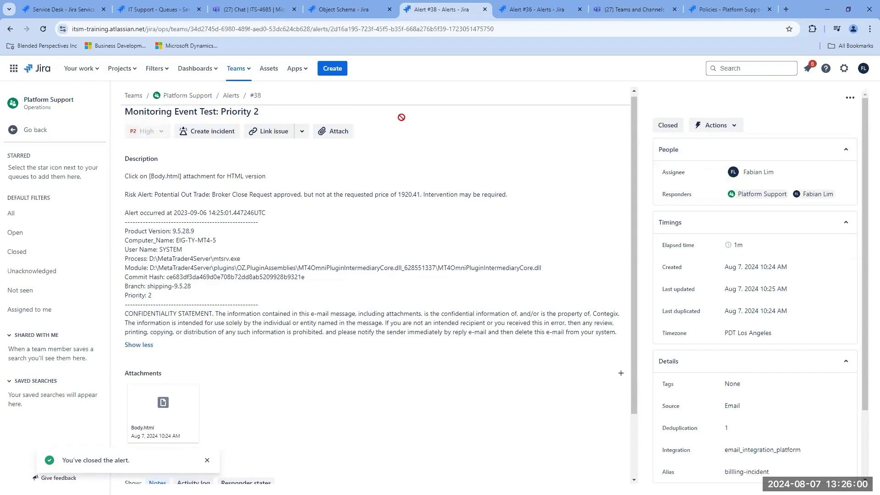
{"action": "left_click", "coordinate": [231, 98]}
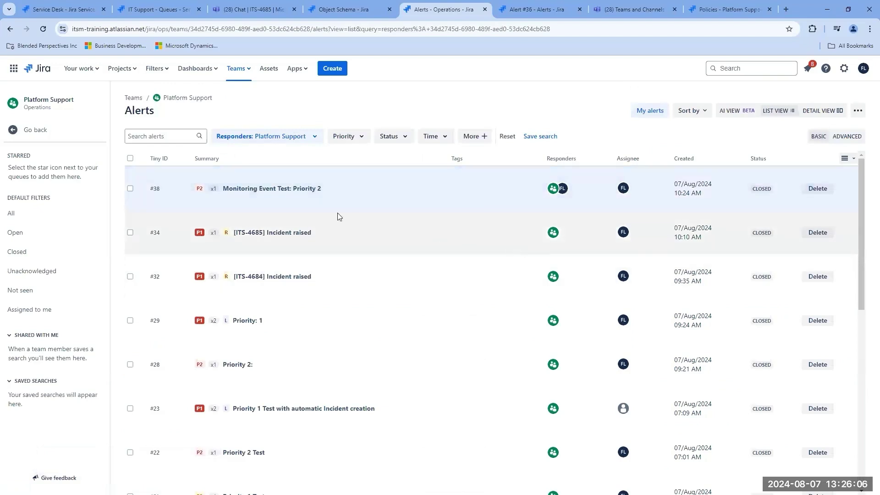
{"action": "left_click", "coordinate": [33, 233]}
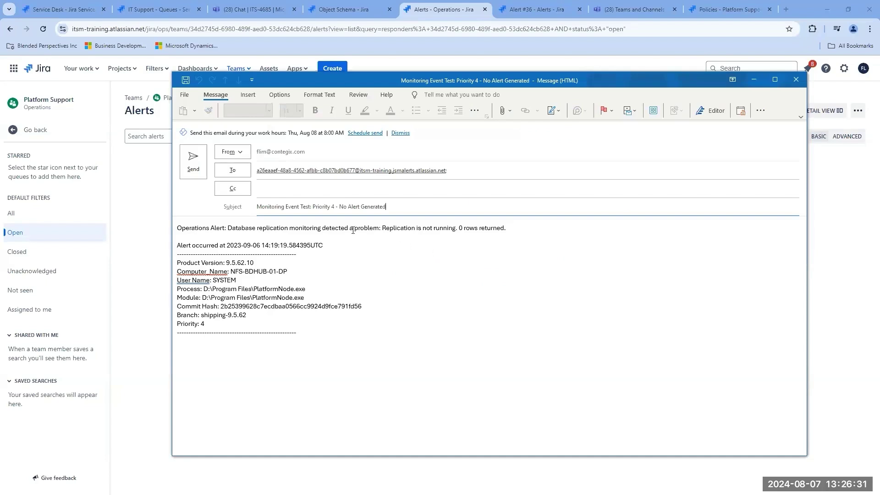
Check the priority line of the Outlook draft "Monitoring Event Test: Priority 4 - No Alert Generated", send it, and refresh Jira's open alerts list
{"action": "left_click_drag", "start_coordinate": [208, 324], "coordinate": [177, 324]}
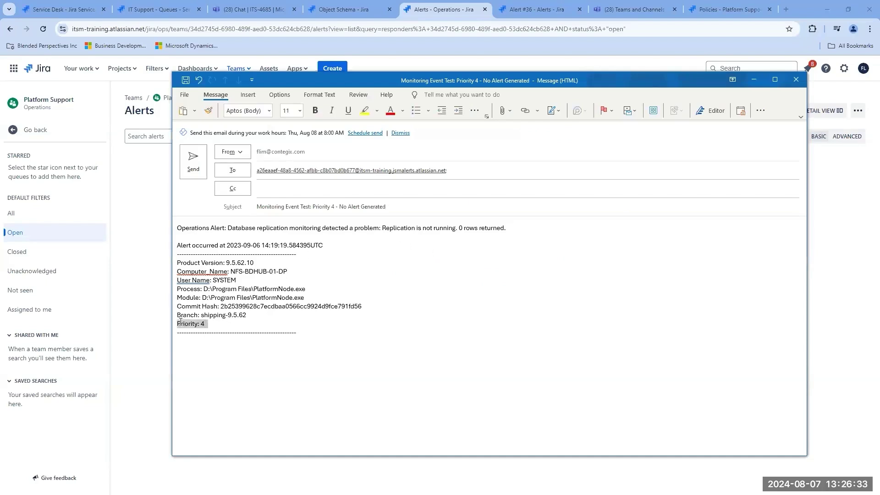
{"action": "left_click", "coordinate": [316, 360]}
{"action": "left_click", "coordinate": [190, 167]}
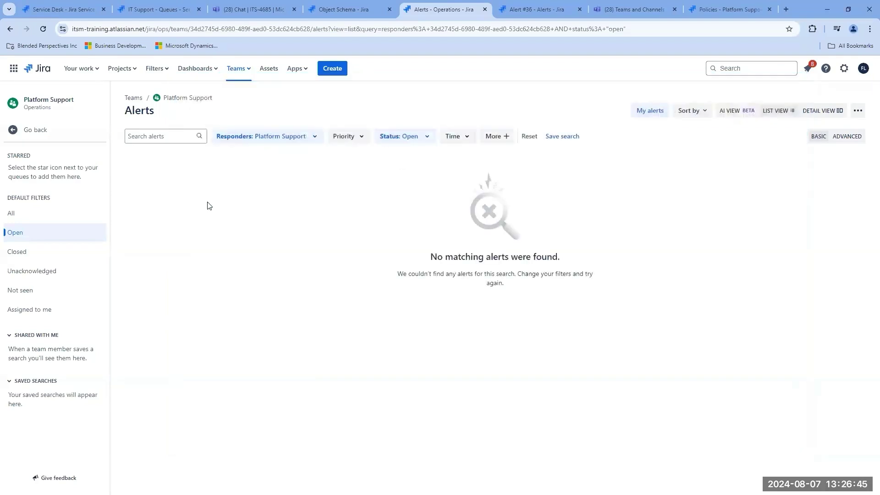
{"action": "left_click", "coordinate": [45, 29]}
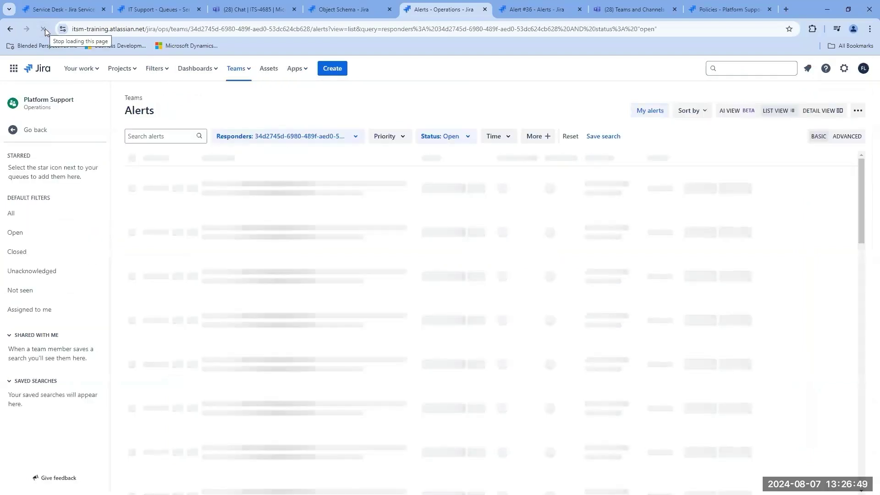
{"action": "left_click", "coordinate": [43, 30]}
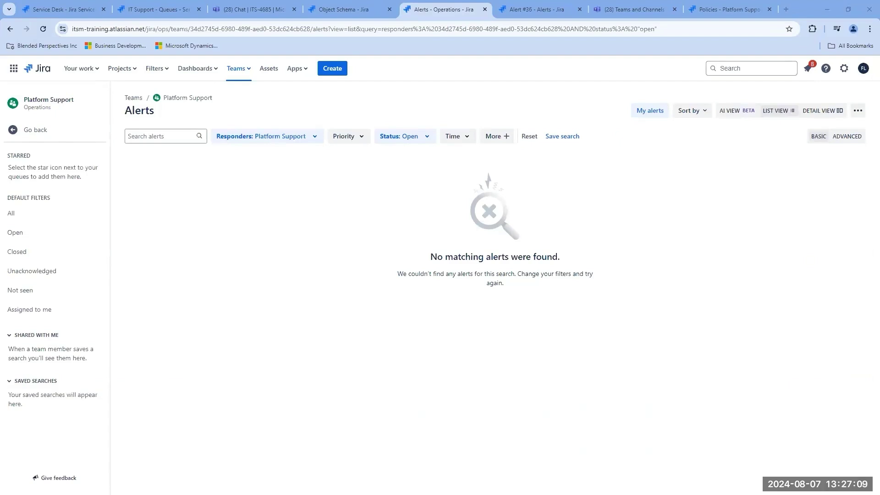
Switch to the Outlook draft "Monitoring Event Test: Priority 1", check its priority line, send it, and refresh Jira's open alerts list
{"action": "left_click_drag", "start_coordinate": [879, 108], "coordinate": [383, 80]}
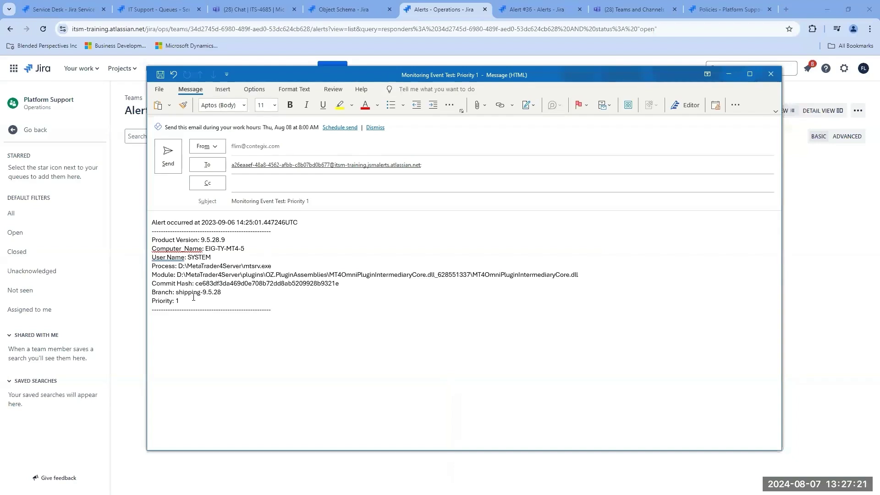
{"action": "left_click_drag", "start_coordinate": [193, 297], "coordinate": [150, 299]}
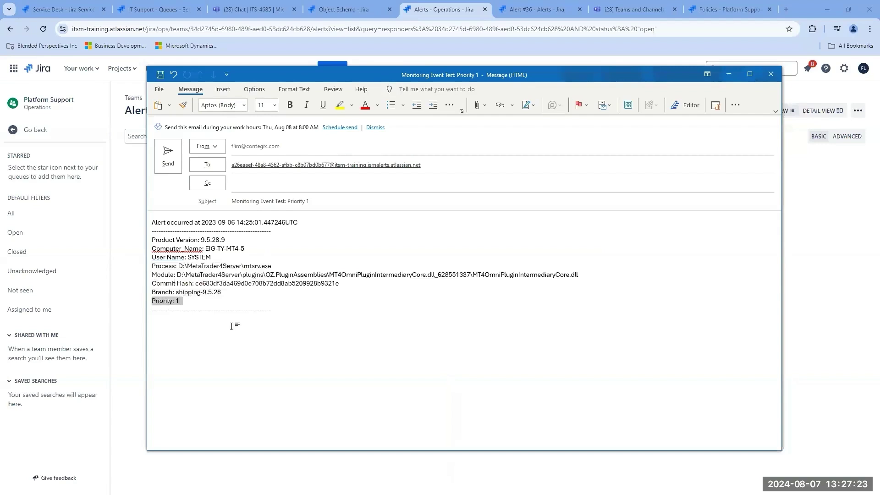
{"action": "left_click", "coordinate": [169, 166]}
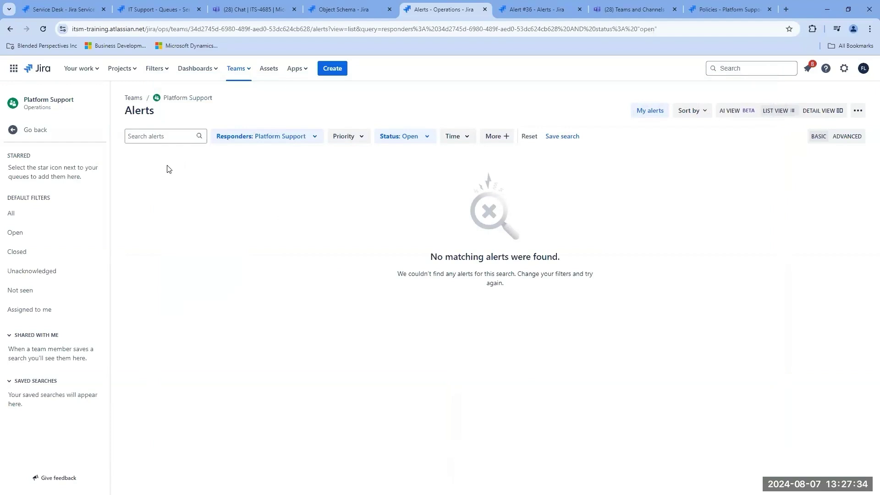
{"action": "left_click", "coordinate": [43, 30]}
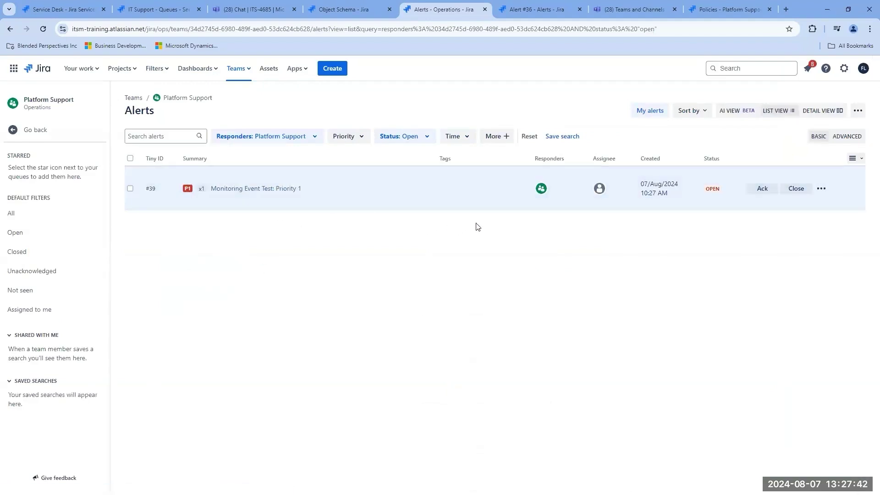
Acknowledge the "Monitoring Event Test: Priority 1" alert from the list and view its full description
{"action": "left_click", "coordinate": [763, 188]}
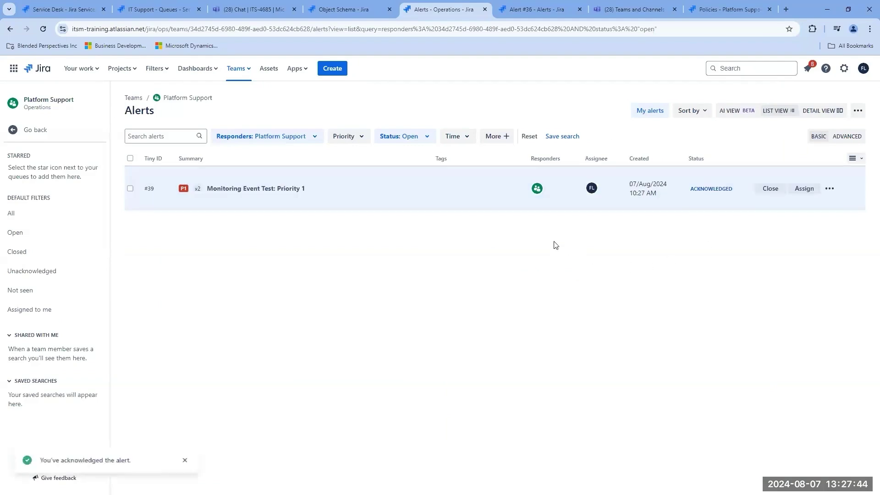
{"action": "left_click", "coordinate": [277, 188]}
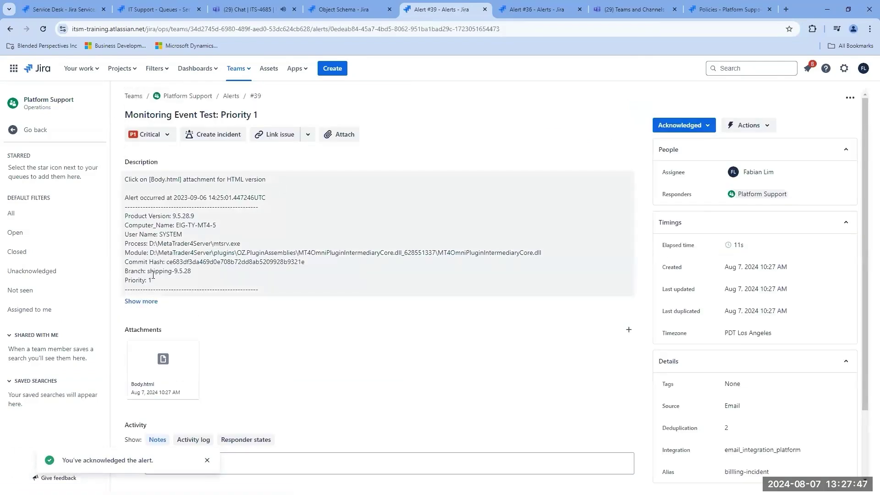
{"action": "left_click", "coordinate": [152, 301]}
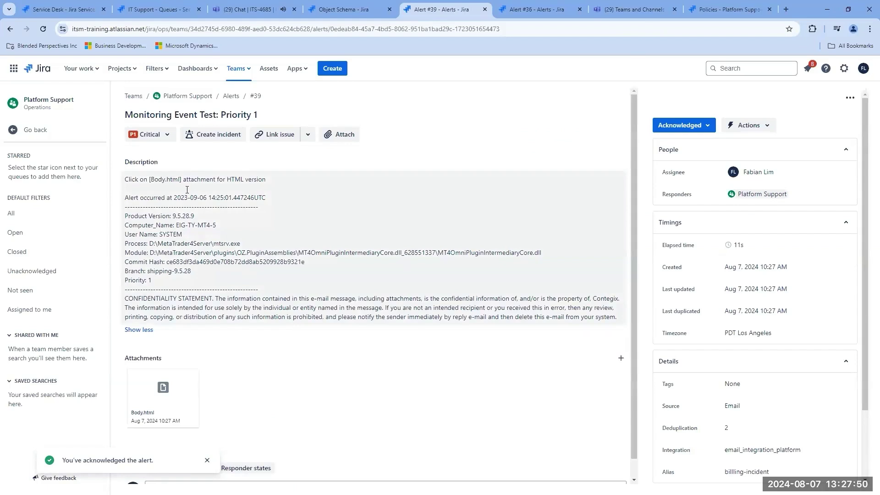
{"action": "scroll", "coordinate": [302, 328], "scroll_direction": "down", "scroll_amount": 1}
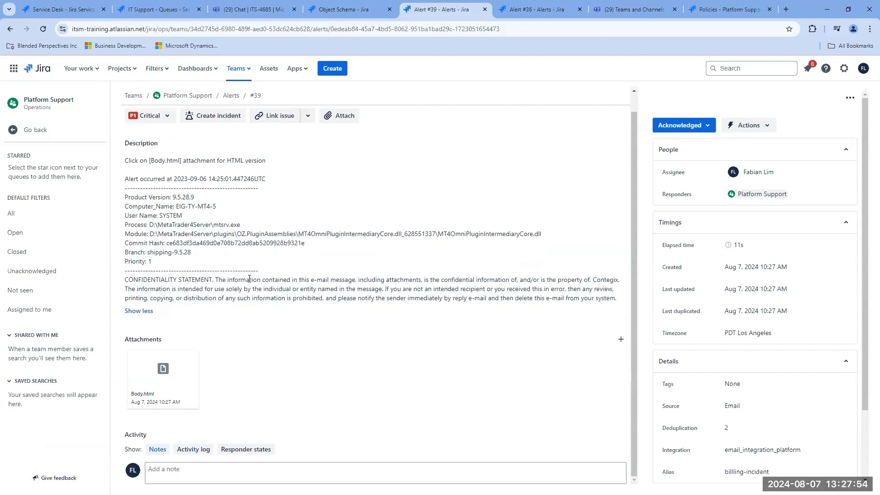
Reload the Priority 1 alert to check its linked issues, and close the alert
{"action": "left_click", "coordinate": [44, 30]}
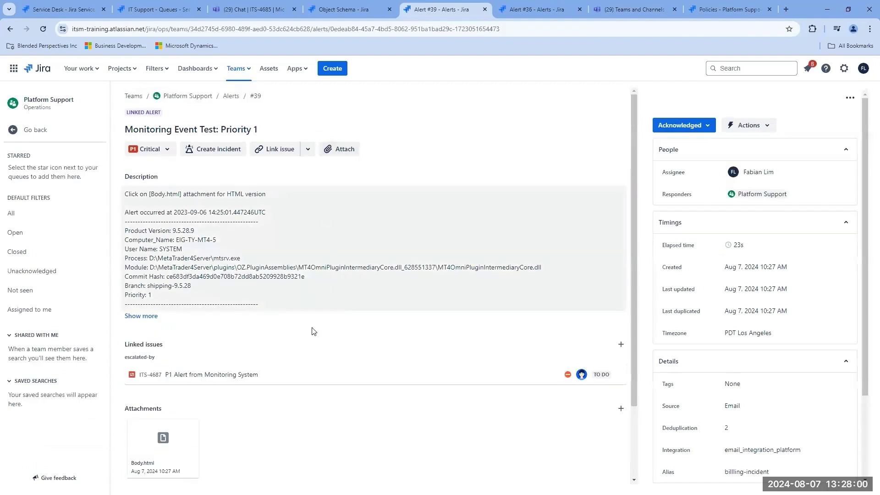
{"action": "right_click", "coordinate": [157, 377]}
{"action": "left_click", "coordinate": [145, 394]}
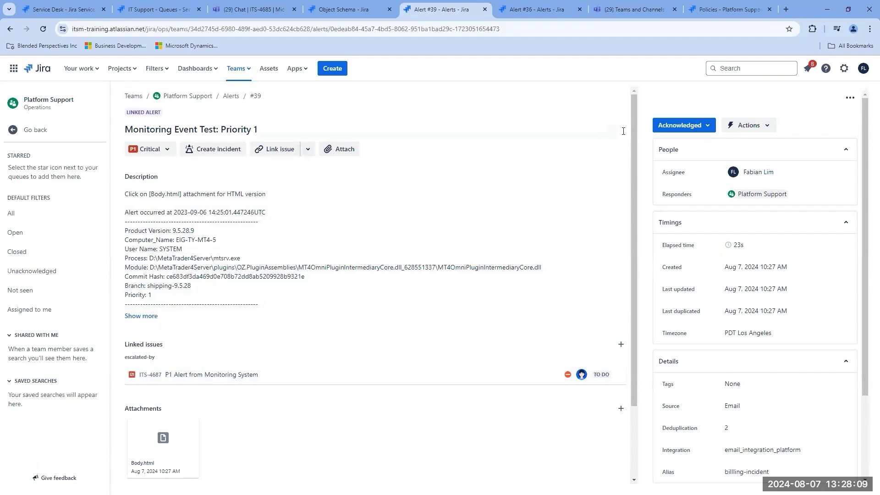
{"action": "left_click", "coordinate": [683, 125]}
{"action": "left_click", "coordinate": [687, 162]}
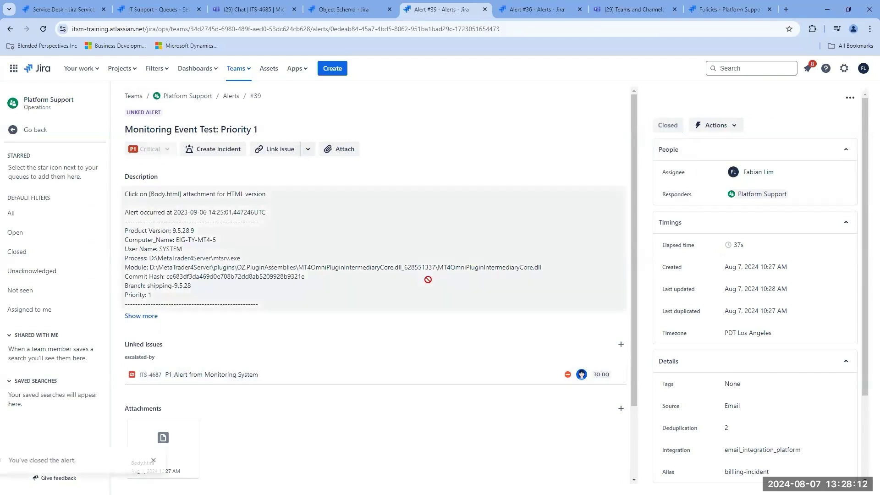
Open the linked issue "P1 Alert from Monitoring System" in a separate tab and add Billing as its affected service
{"action": "left_click", "coordinate": [153, 374]}
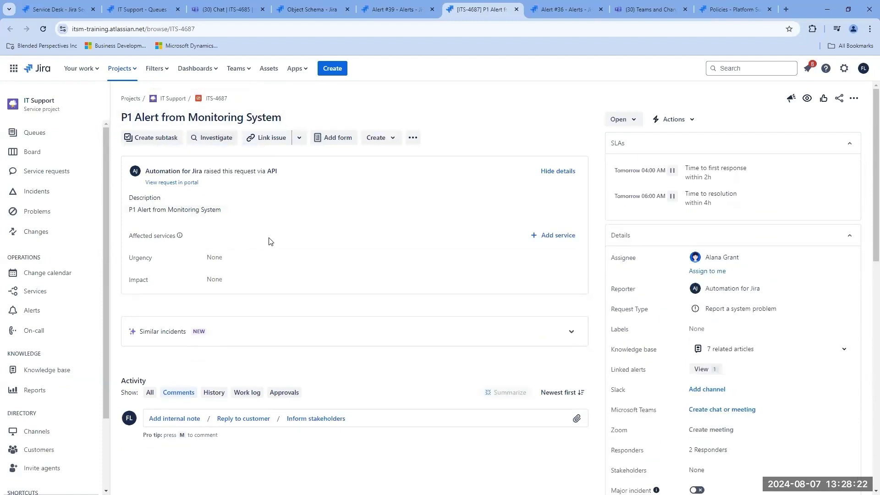
{"action": "left_click", "coordinate": [550, 238]}
{"action": "type", "text": "bill"}
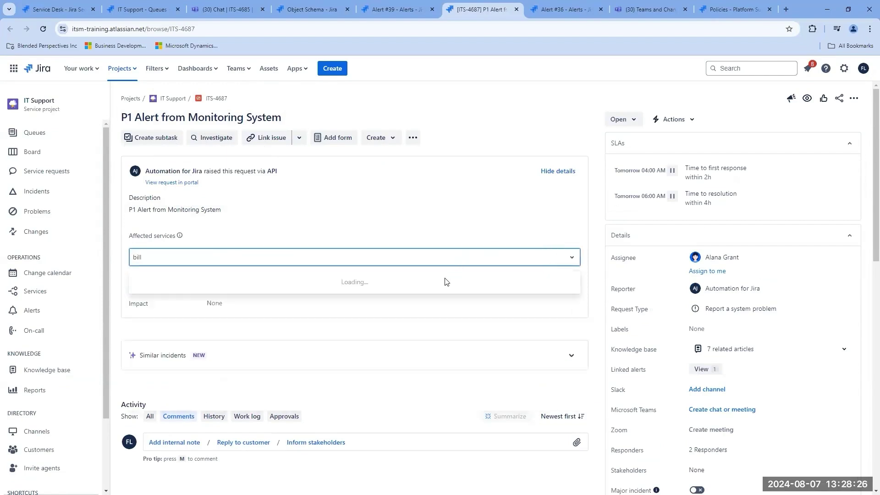
{"action": "left_click", "coordinate": [314, 284]}
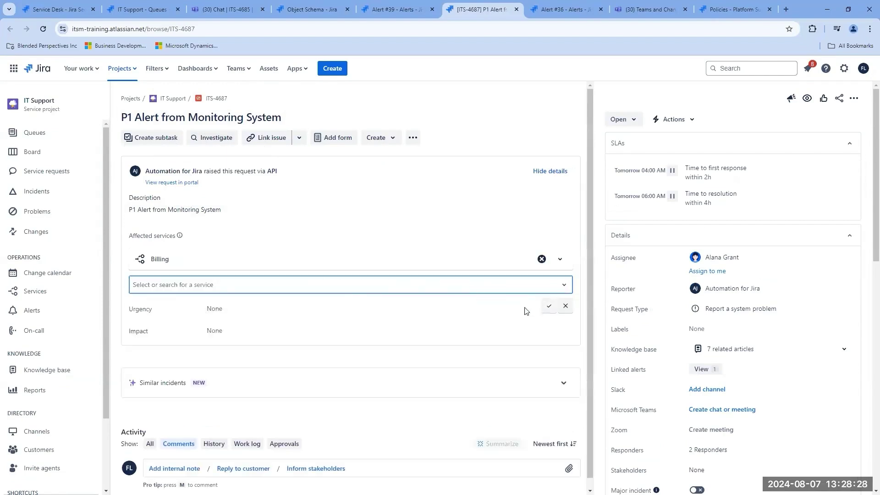
{"action": "left_click", "coordinate": [544, 309]}
Set the incident's urgency to Critical and its impact to Extensive / Widespread
{"action": "left_click", "coordinate": [330, 287]}
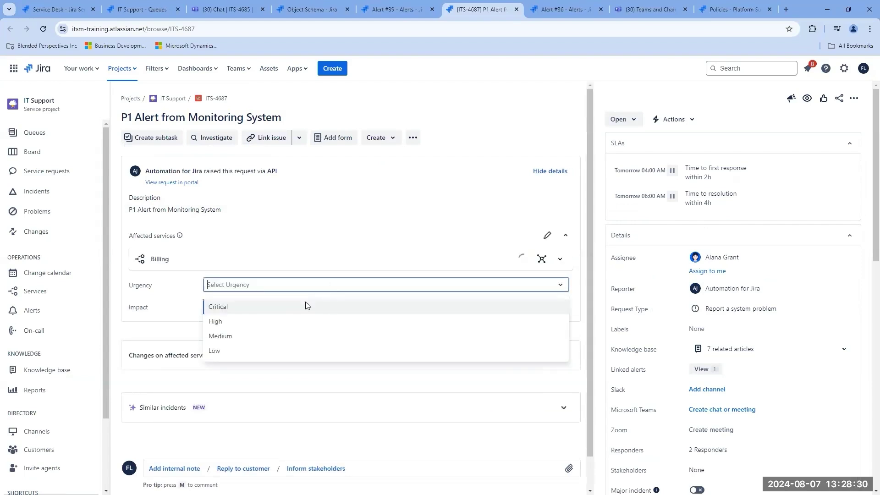
{"action": "left_click", "coordinate": [246, 314]}
{"action": "left_click", "coordinate": [227, 311]}
{"action": "left_click", "coordinate": [235, 329]}
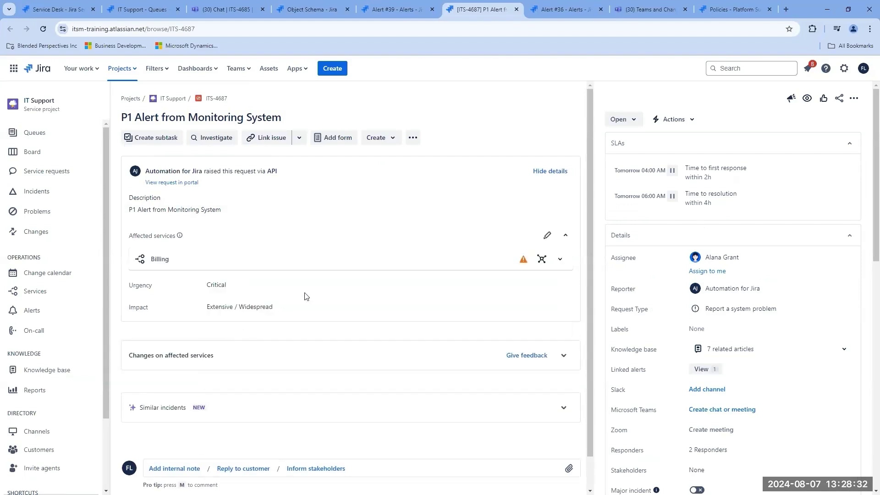
Move the incident to Work in progress with the Investigate transition, keeping the assignee and leaving the comment empty
{"action": "left_click", "coordinate": [631, 121]}
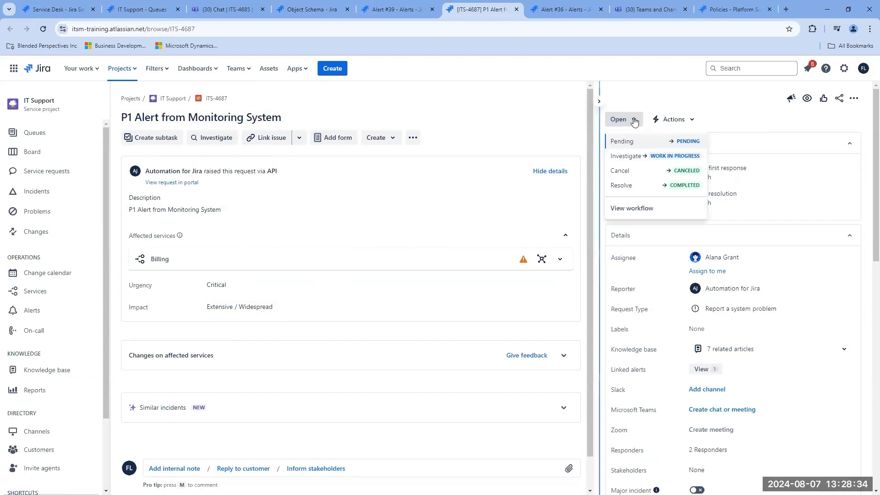
{"action": "left_click", "coordinate": [626, 155]}
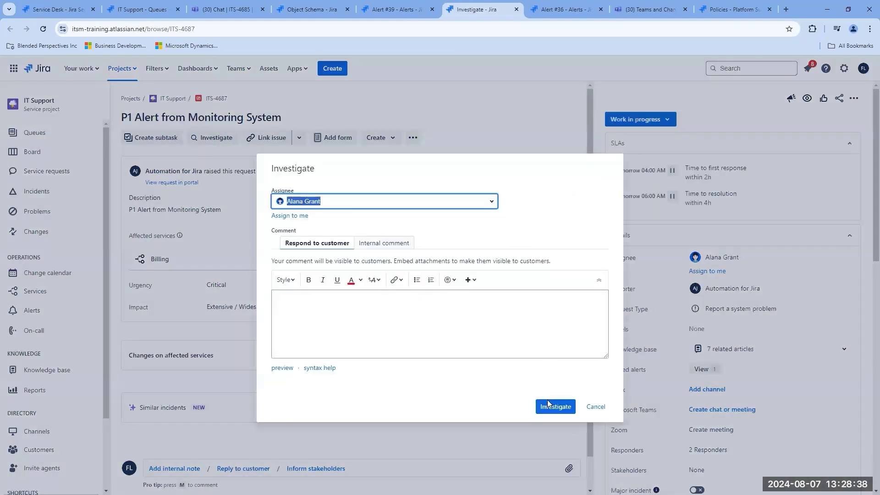
{"action": "left_click", "coordinate": [549, 405]}
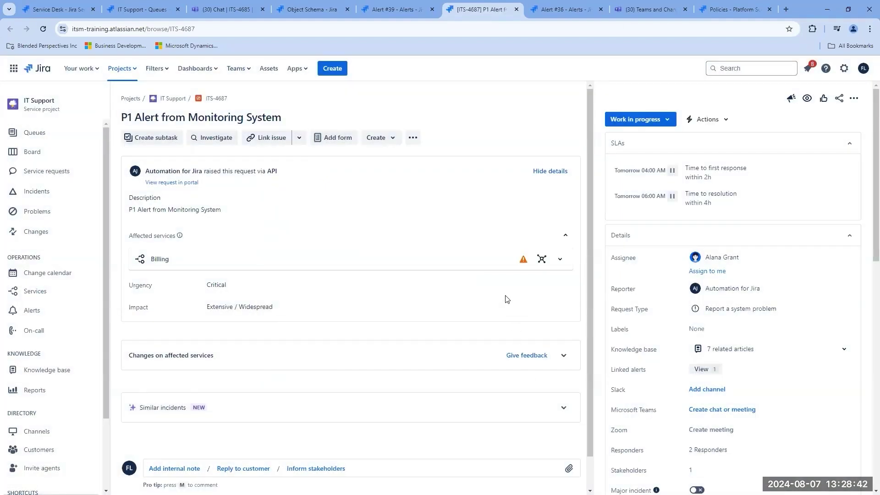
Start a new linked issue from the incident in the Platform Development project, keeping the Task type and the "causes" relation
{"action": "scroll", "coordinate": [505, 299], "scroll_direction": "down", "scroll_amount": 1}
{"action": "scroll", "coordinate": [505, 297], "scroll_direction": "up", "scroll_amount": 1}
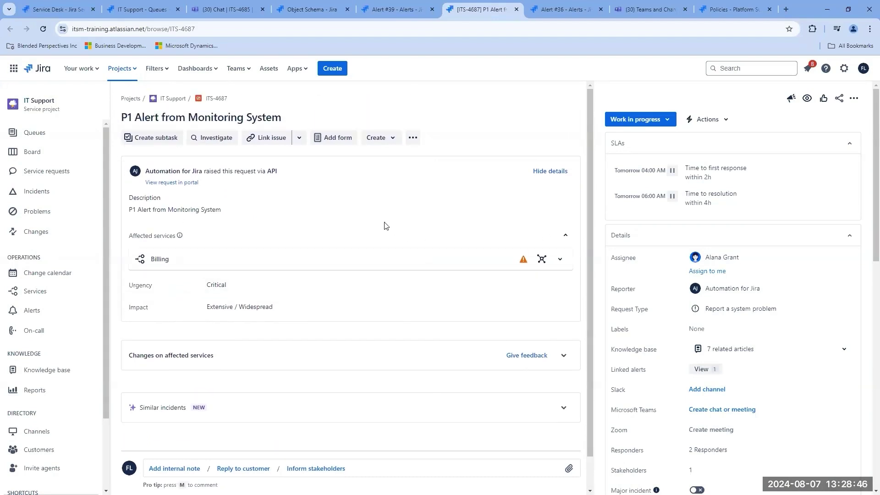
{"action": "left_click", "coordinate": [274, 138]}
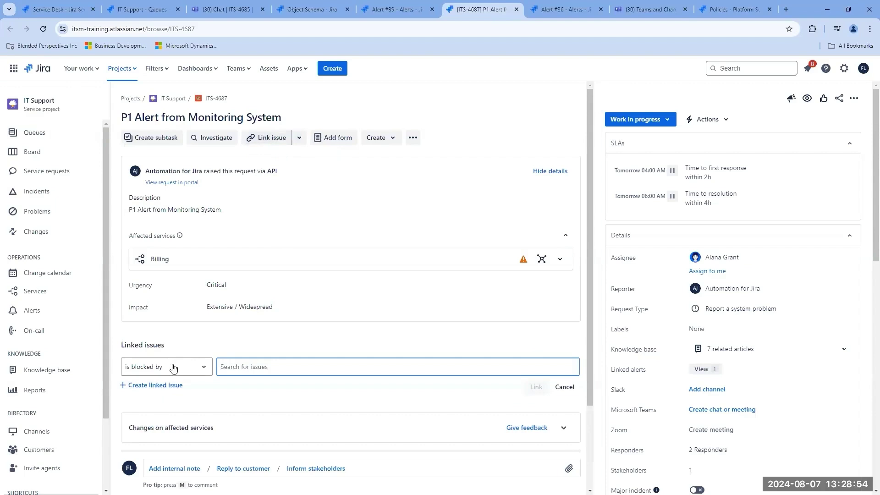
{"action": "left_click", "coordinate": [147, 386]}
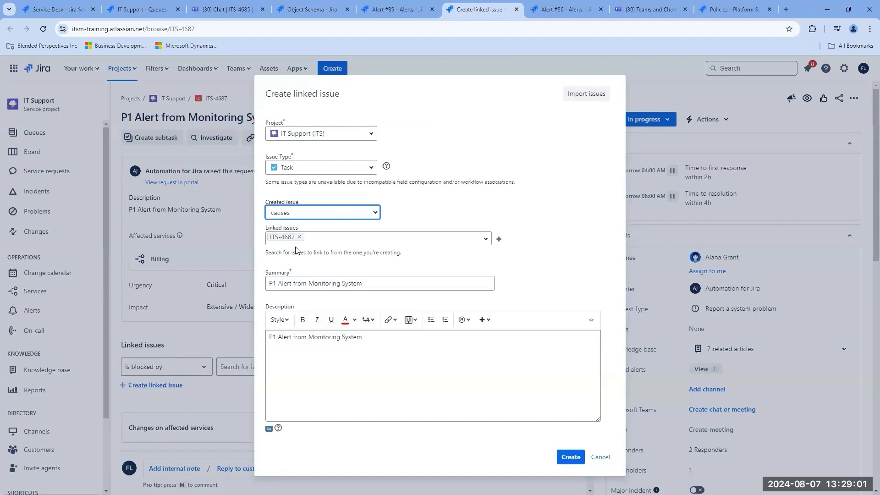
{"action": "left_click", "coordinate": [370, 136]}
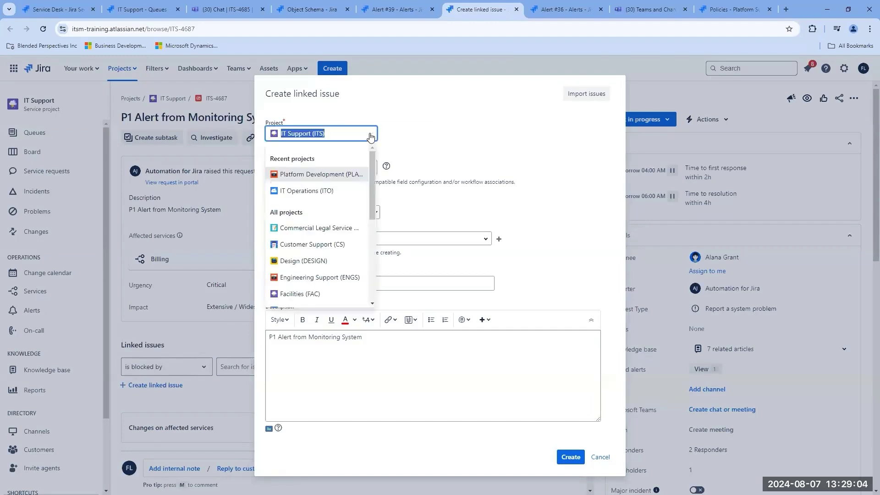
{"action": "left_click", "coordinate": [330, 176]}
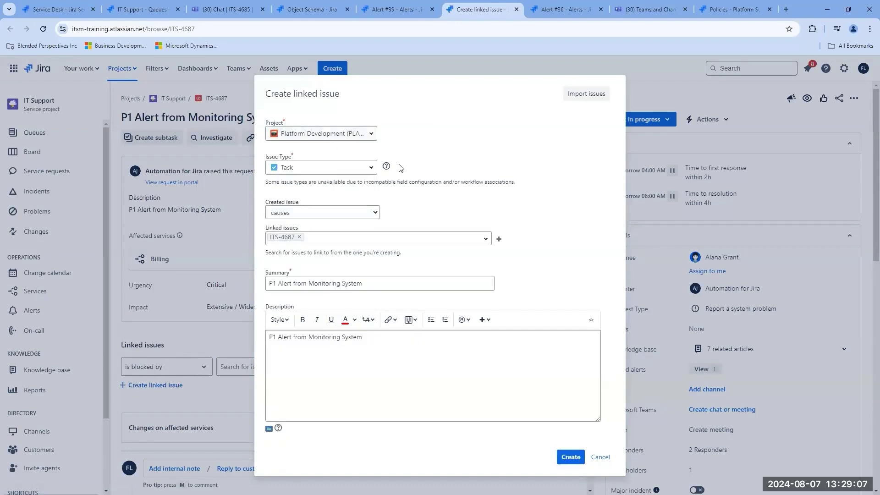
Extend the linked task's description with "- Please perform task outlined." and create the task
{"action": "left_click", "coordinate": [380, 335]}
{"action": "type", "text": "- Please peform t"}
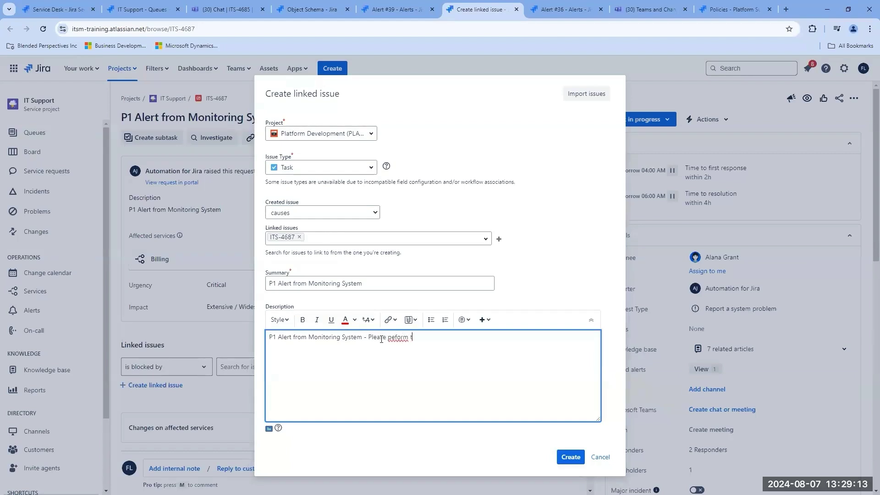
{"action": "key", "text": "BackSpace"}
{"action": "key", "text": "BackSpace"}
{"action": "key", "text": "BackSpace"}
{"action": "key", "text": "BackSpace"}
{"action": "key", "text": "BackSpace"}
{"action": "key", "text": "BackSpace"}
{"action": "key", "text": "BackSpace"}
{"action": "key", "text": "BackSpace"}
{"action": "key", "text": "BackSpace"}
{"action": "left_click", "coordinate": [568, 458]}
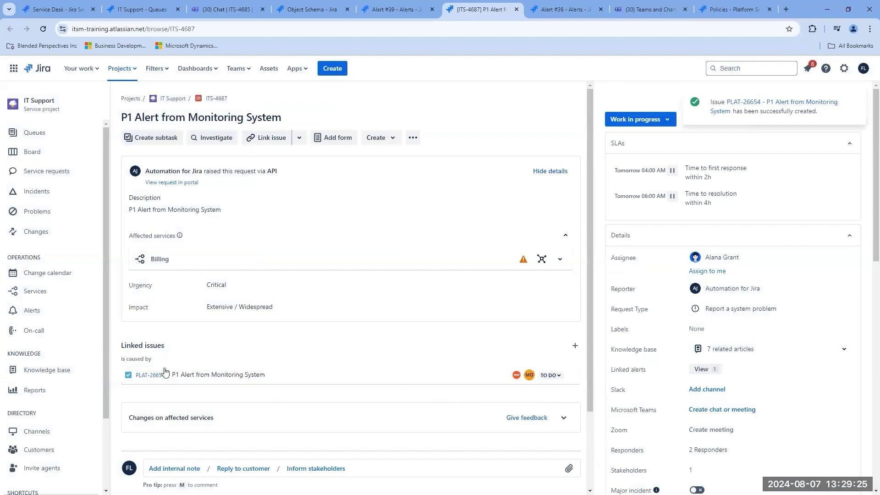
Open the linked Platform Development task in a separate tab and move it to In Progress and on to Done
{"action": "right_click", "coordinate": [149, 377]}
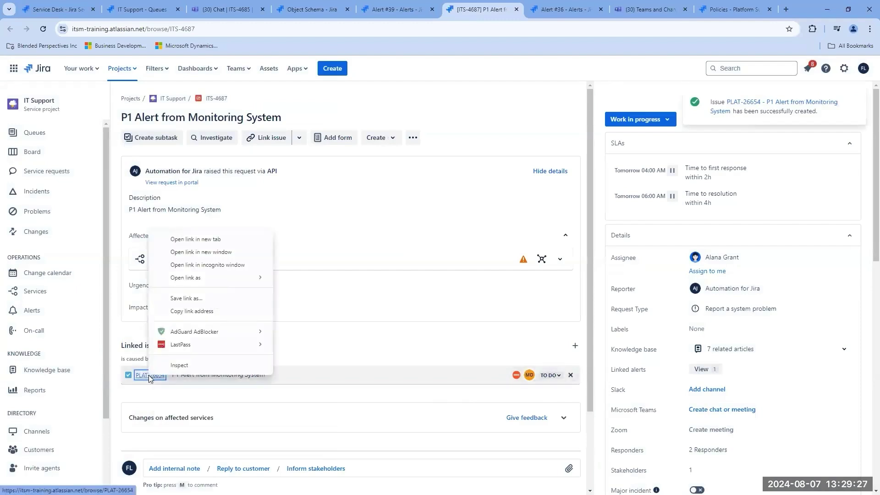
{"action": "left_click", "coordinate": [192, 237]}
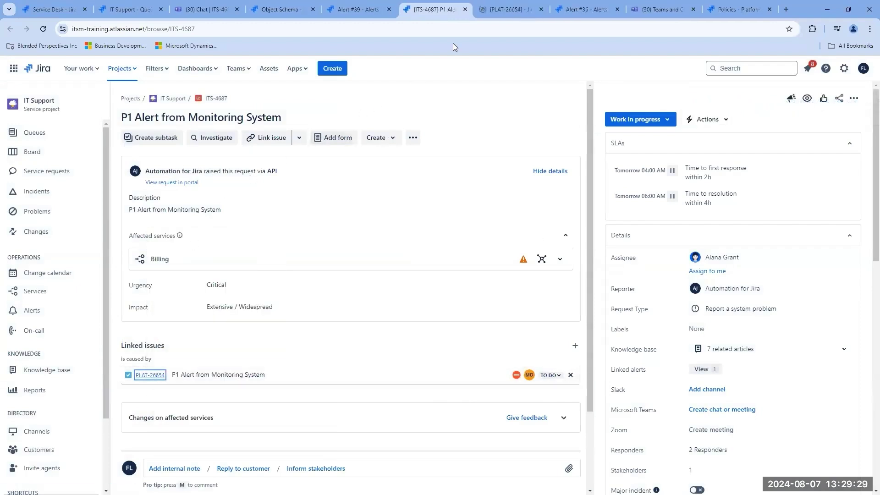
{"action": "left_click", "coordinate": [489, 12]}
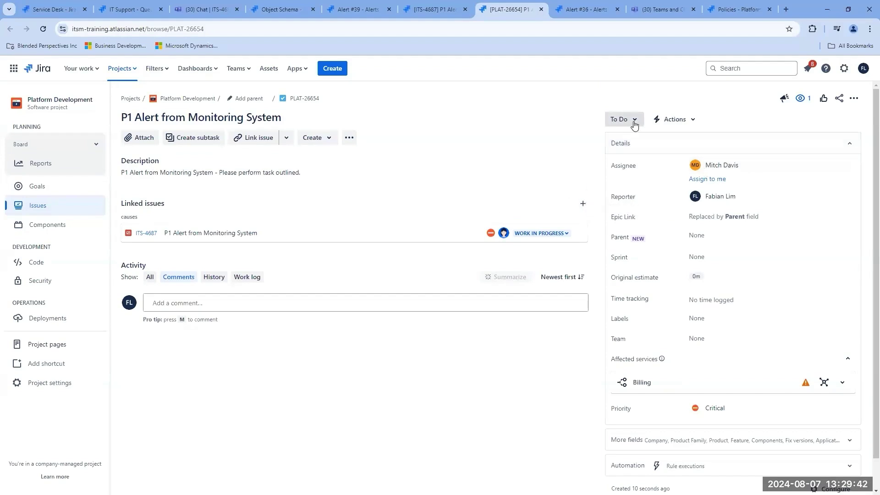
{"action": "left_click", "coordinate": [634, 120]}
{"action": "left_click", "coordinate": [632, 142]}
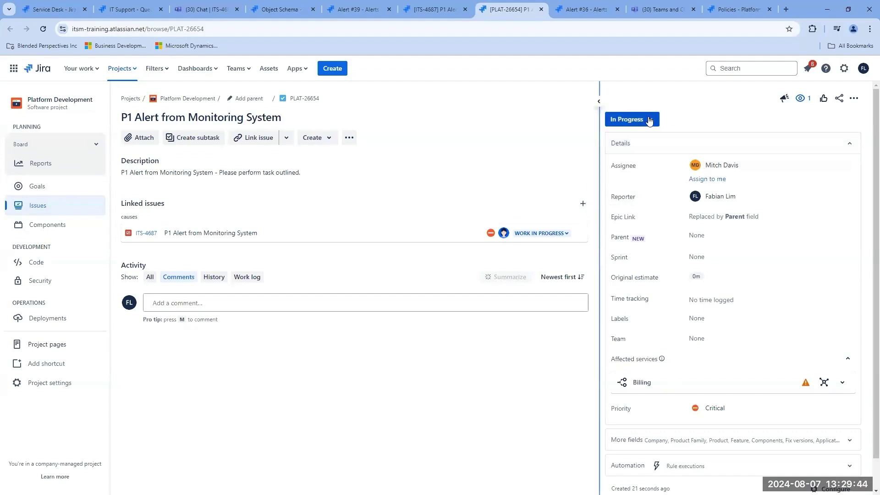
{"action": "left_click", "coordinate": [650, 120]}
{"action": "left_click", "coordinate": [621, 153]}
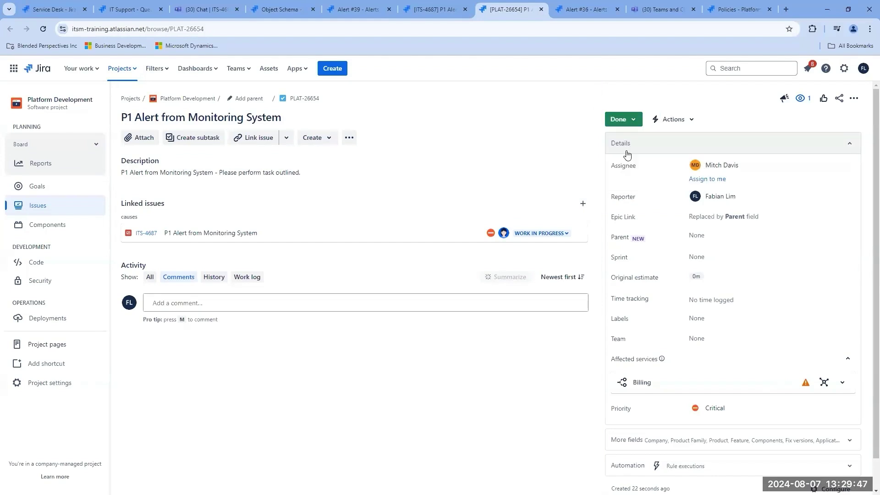
Add the comment "task completed." to the Platform Development task
{"action": "left_click", "coordinate": [300, 301]}
{"action": "type", "text": "task completed."}
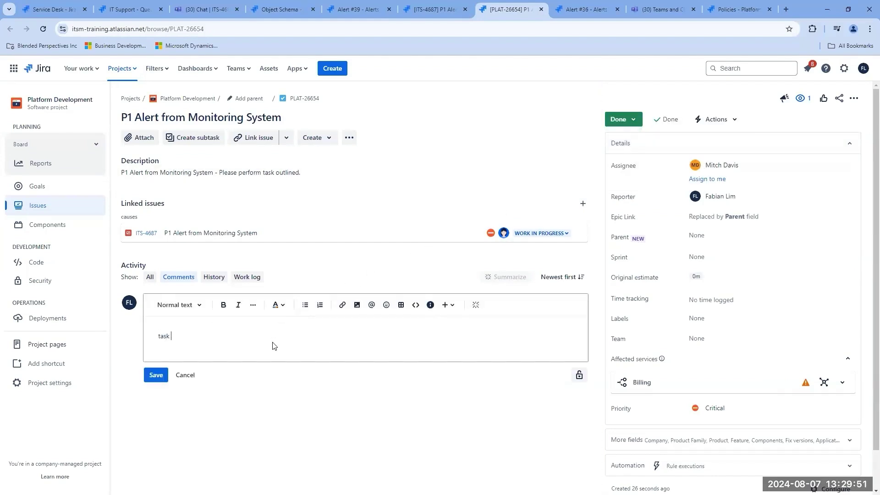
{"action": "left_click", "coordinate": [156, 376]}
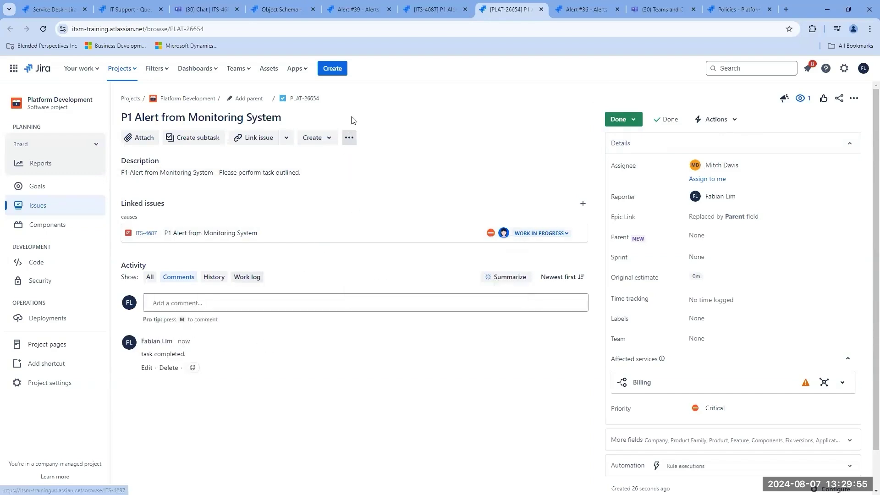
Return to the P1 incident and save an internal note with the colleague's first name followed by ": I updated it."
{"action": "left_click", "coordinate": [416, 11]}
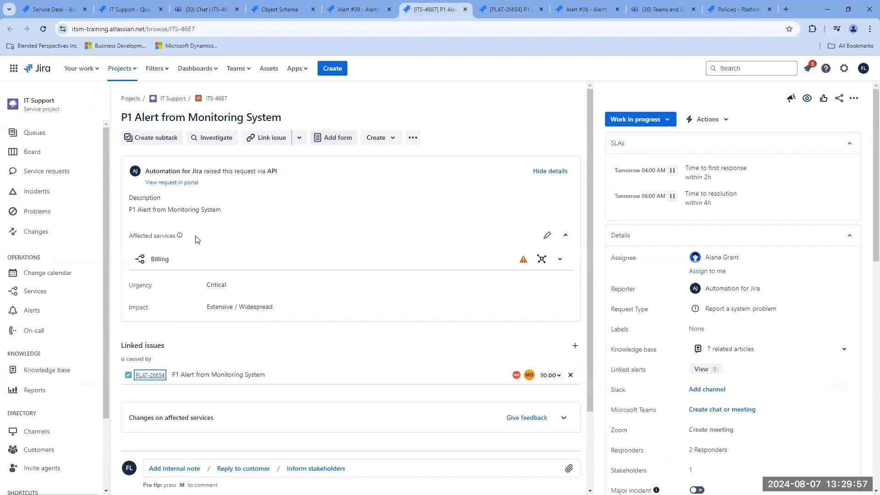
{"action": "scroll", "coordinate": [273, 215], "scroll_direction": "down", "scroll_amount": 1}
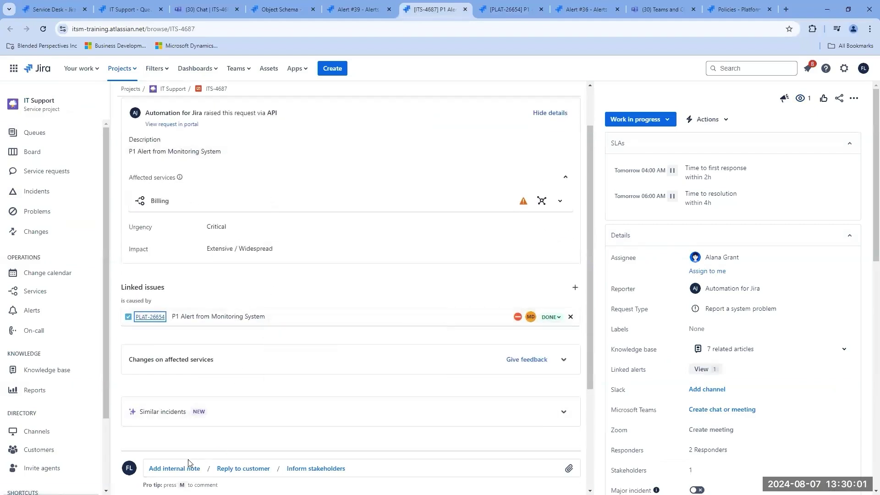
{"action": "scroll", "coordinate": [196, 436], "scroll_direction": "down", "scroll_amount": 1}
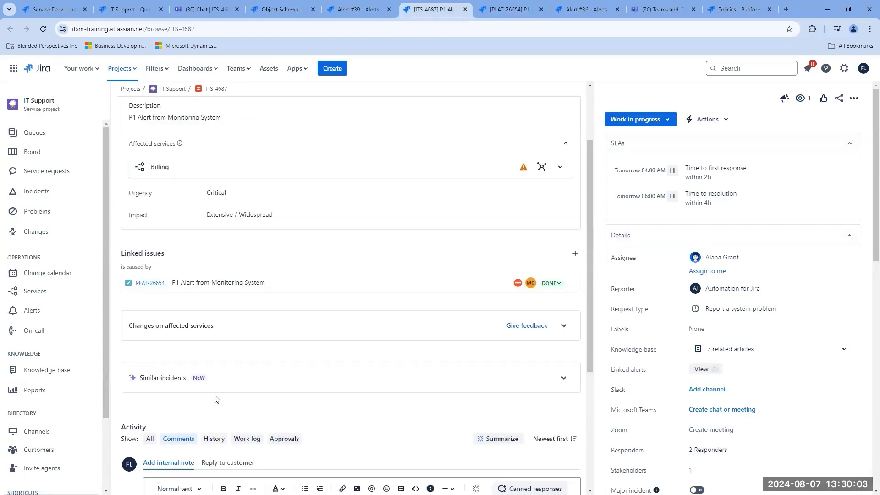
{"action": "scroll", "coordinate": [216, 399], "scroll_direction": "down", "scroll_amount": 5}
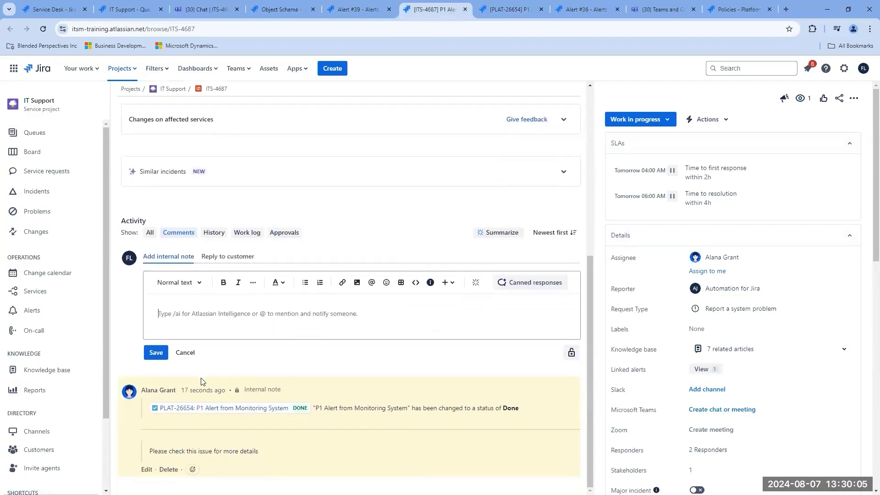
{"action": "type", "text": "Mitch I updated it."}
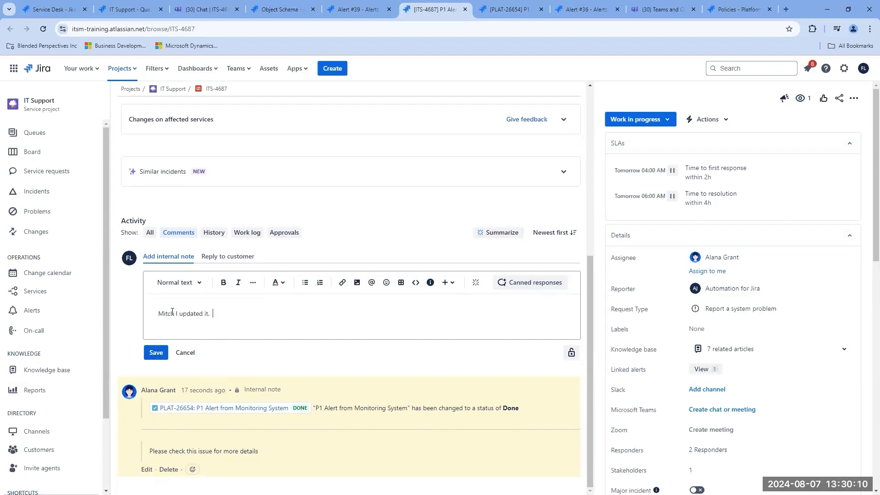
{"action": "left_click", "coordinate": [172, 312]}
{"action": "type", "text": ":"}
{"action": "left_click", "coordinate": [155, 352]}
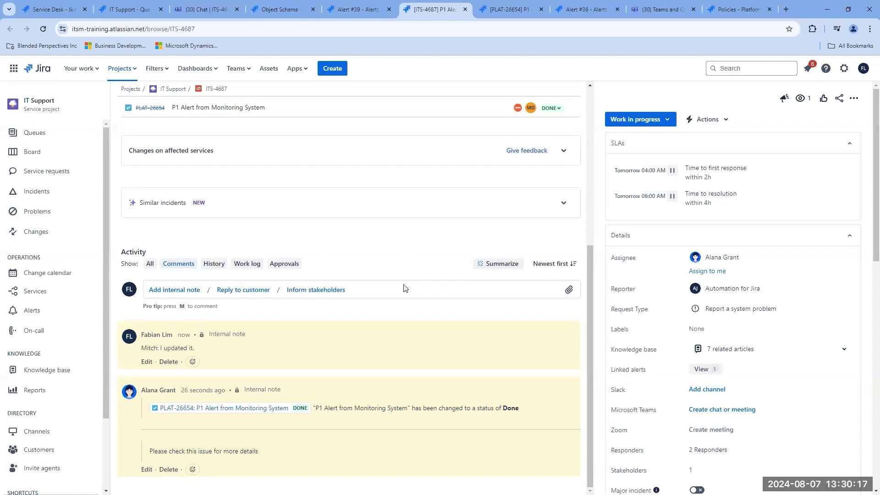
Resolve the P1 incident with the resolution Done and the customer-visible comment "All is done."
{"action": "scroll", "coordinate": [383, 252], "scroll_direction": "up", "scroll_amount": 2}
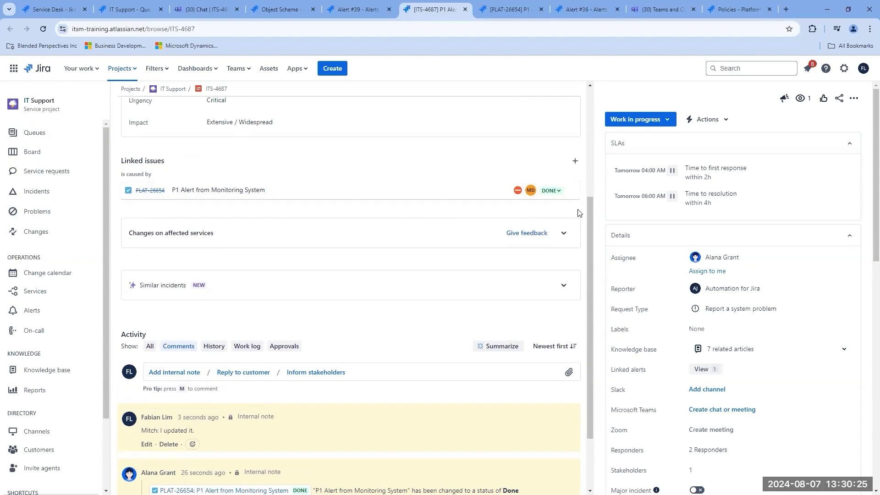
{"action": "left_click", "coordinate": [667, 121]}
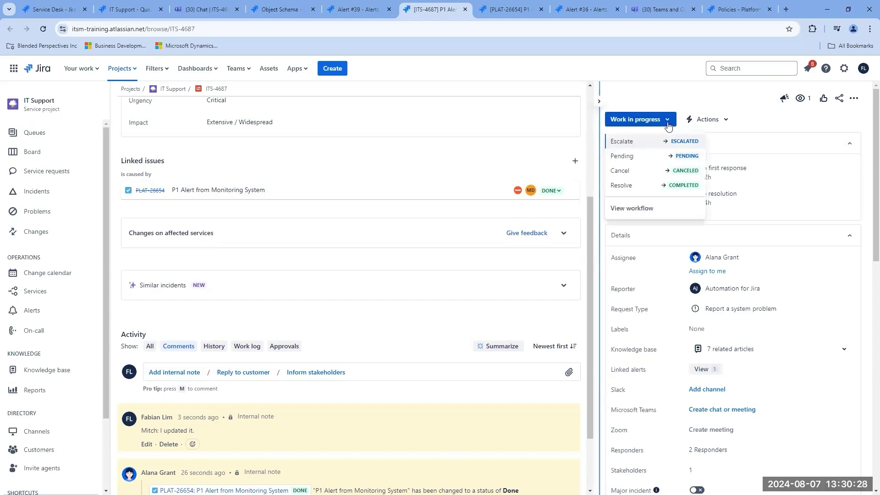
{"action": "left_click", "coordinate": [630, 185]}
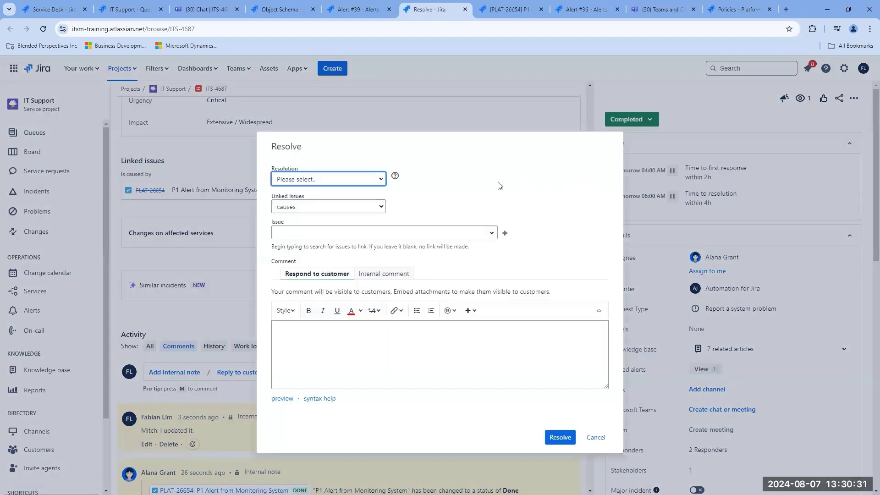
{"action": "left_click", "coordinate": [379, 181]}
{"action": "left_click", "coordinate": [357, 201]}
{"action": "left_click", "coordinate": [351, 350]}
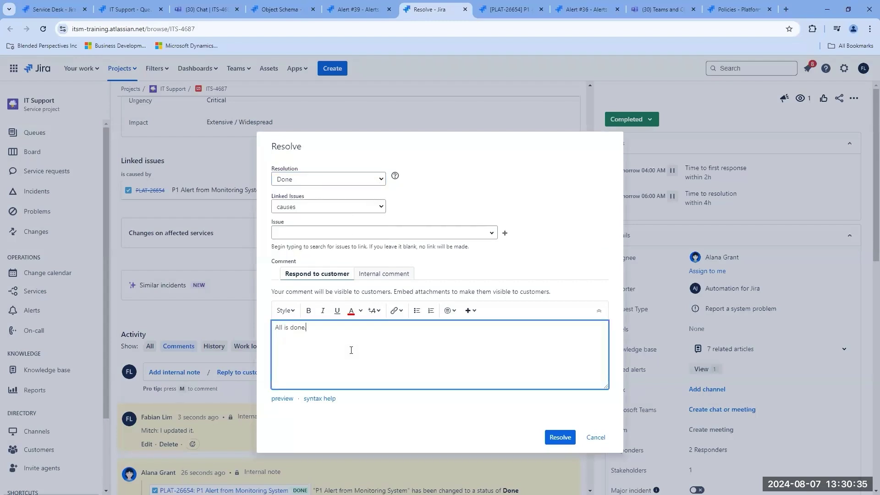
{"action": "left_click", "coordinate": [555, 438]}
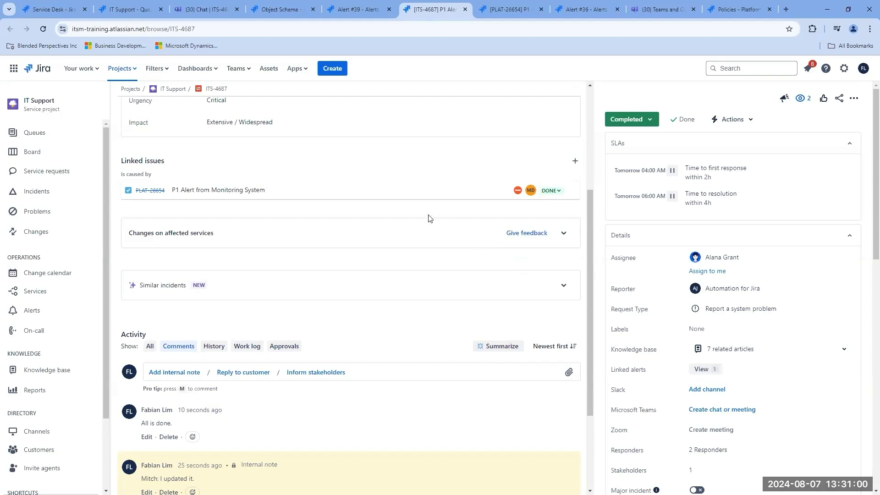
Open the Platform Support team's page and add the Senior Cloud Engineer as a team member
{"action": "left_click", "coordinate": [243, 72]}
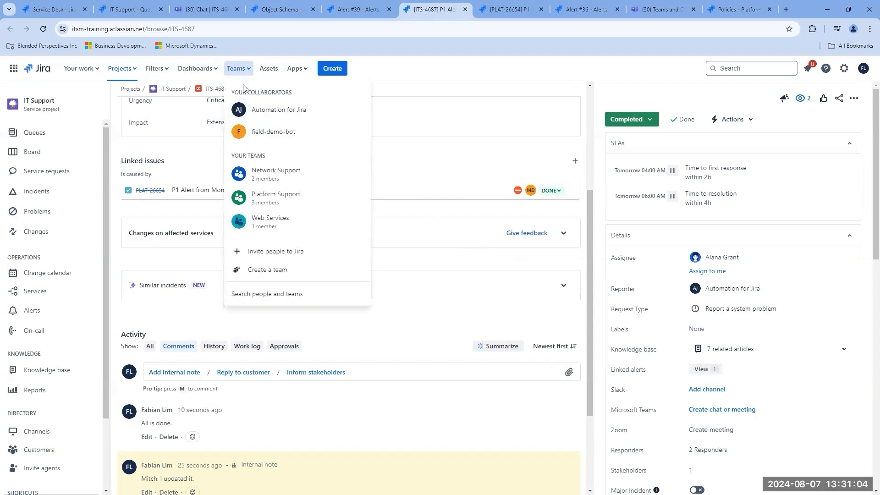
{"action": "left_click", "coordinate": [275, 198]}
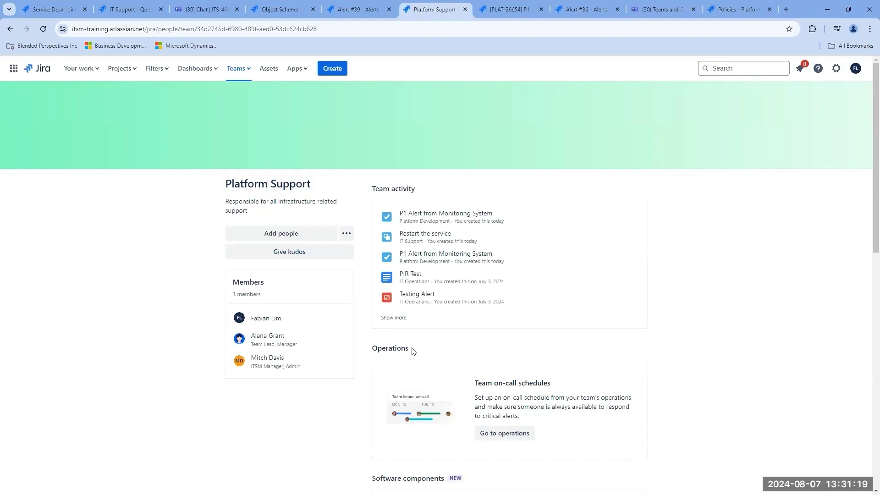
{"action": "left_click", "coordinate": [293, 234]}
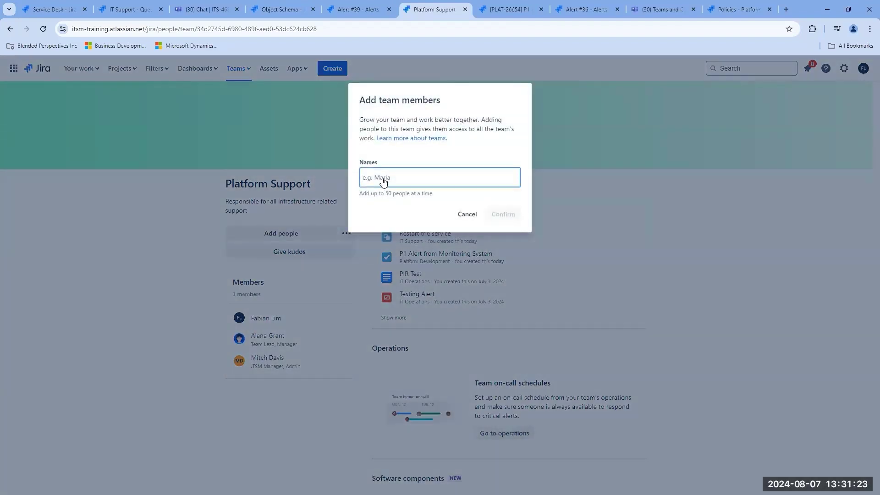
{"action": "type", "text": "jen"}
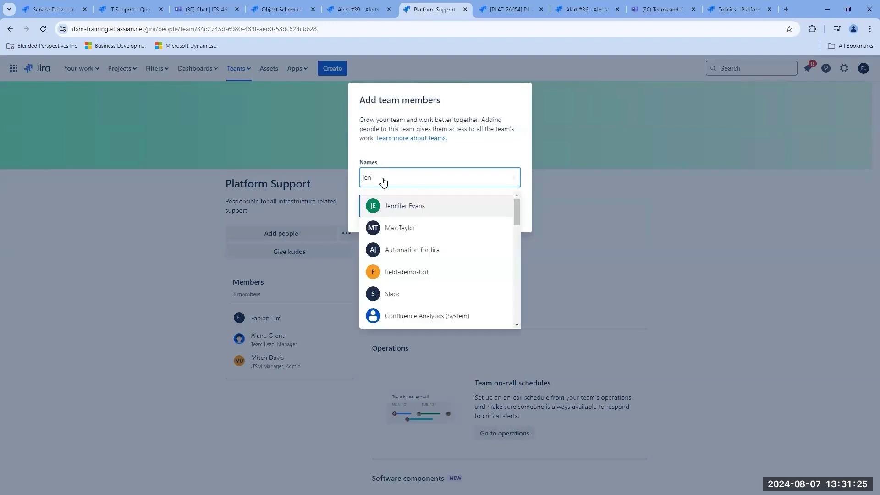
{"action": "left_click", "coordinate": [389, 205]}
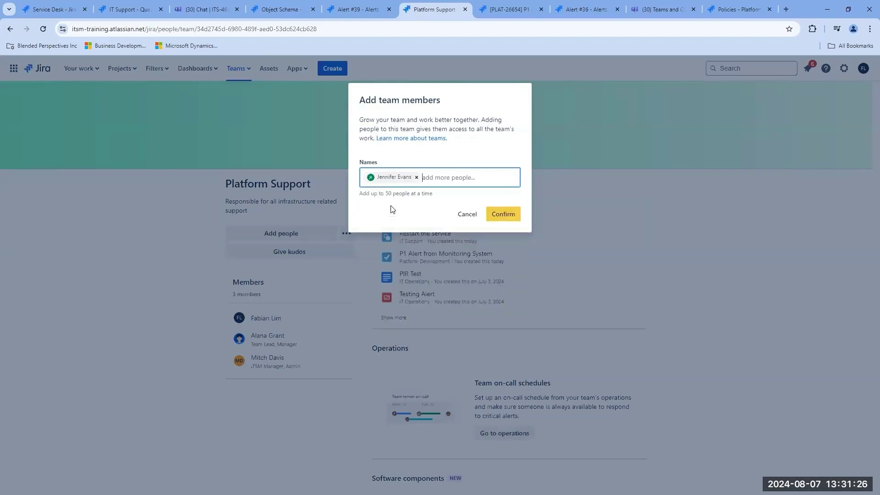
{"action": "left_click", "coordinate": [504, 214]}
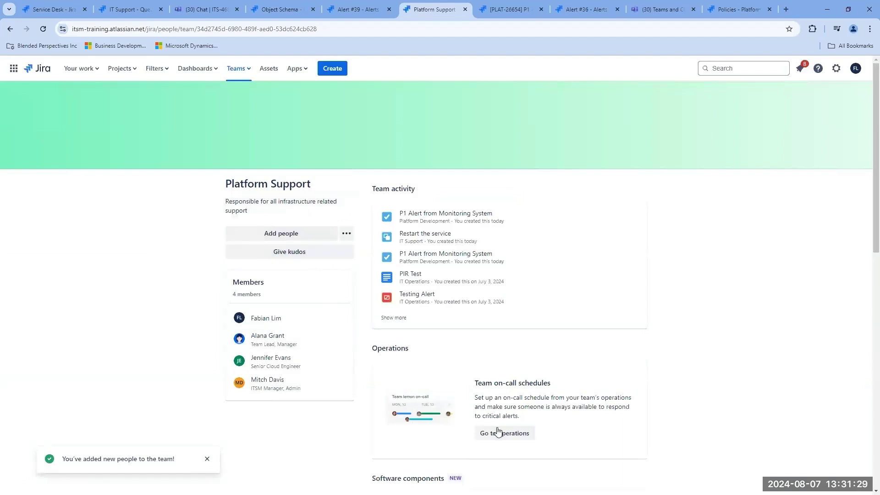
Go to the Platform Support team's on-call operations and open Rotation1 of Platform Support_schedule for editing
{"action": "scroll", "coordinate": [497, 431], "scroll_direction": "down", "scroll_amount": 3}
{"action": "left_click", "coordinate": [512, 306]}
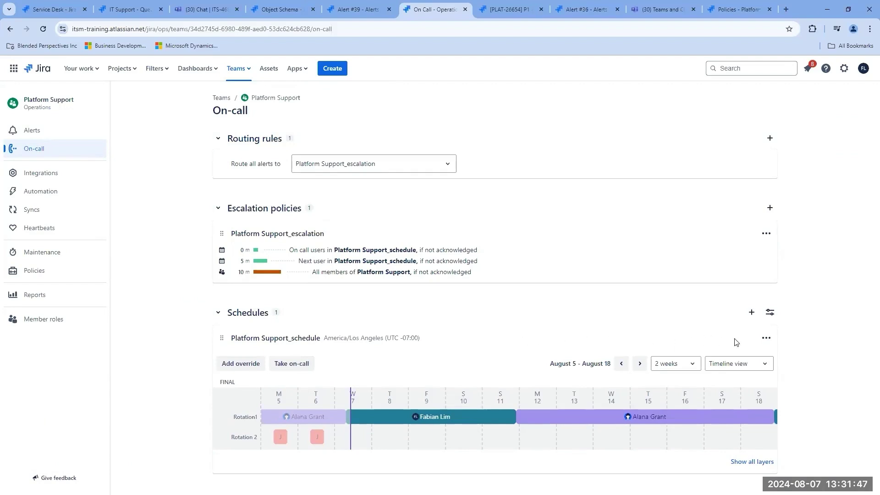
{"action": "left_click", "coordinate": [765, 339]}
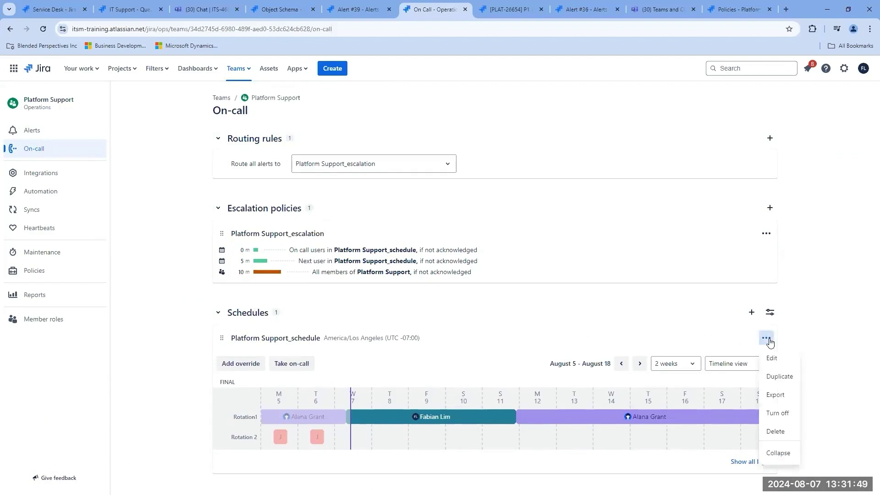
{"action": "left_click", "coordinate": [774, 361]}
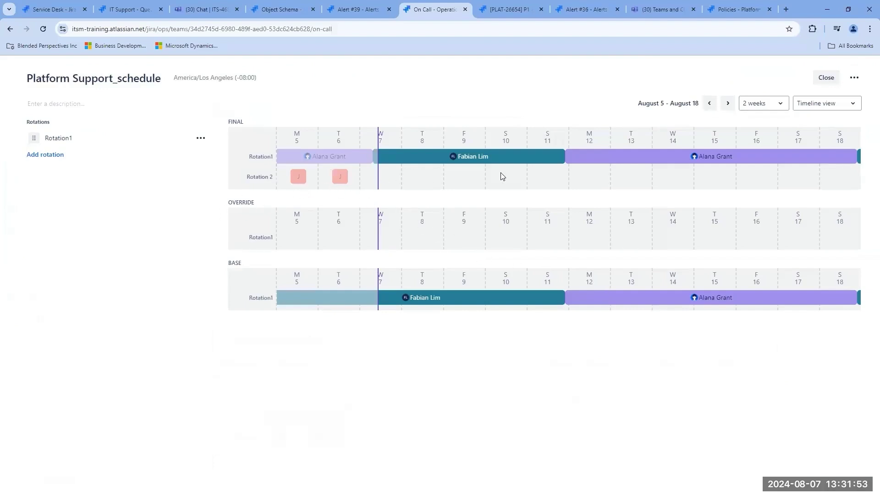
{"action": "left_click", "coordinate": [200, 138]}
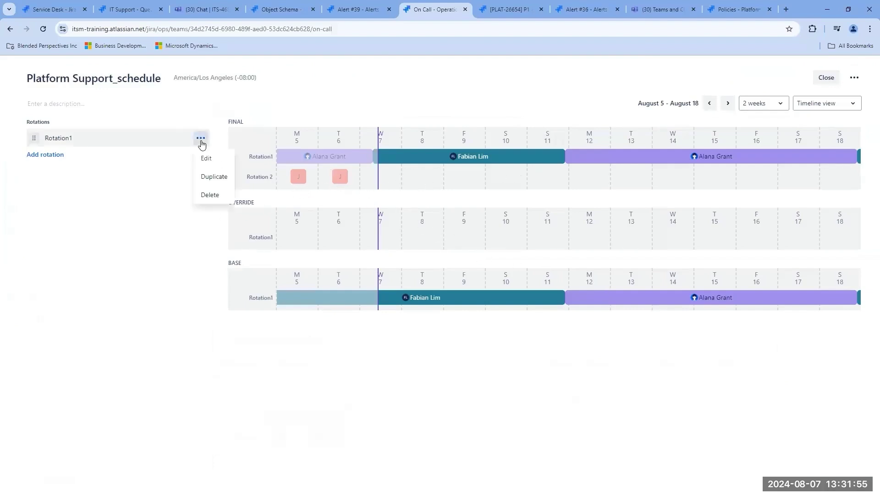
{"action": "left_click", "coordinate": [206, 155]}
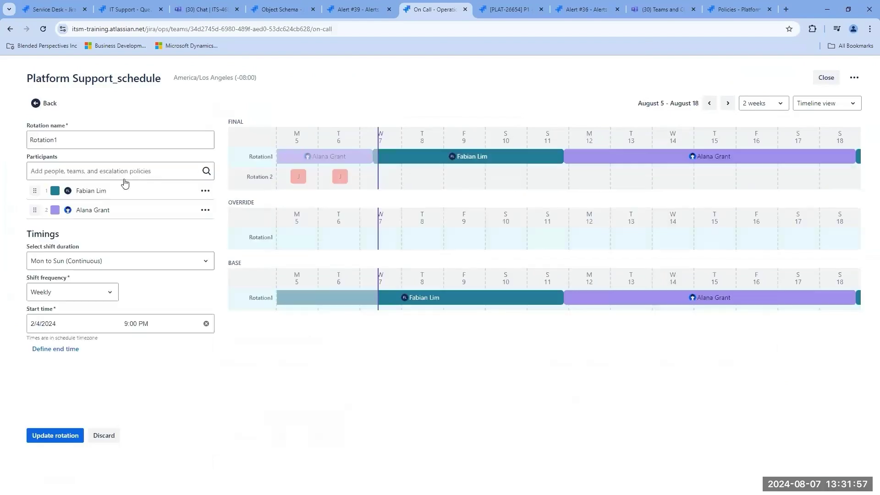
Add the Senior Cloud Engineer to Rotation1's participants and move that entry to second place in the order
{"action": "left_click", "coordinate": [88, 168]}
{"action": "type", "text": "jennifer"}
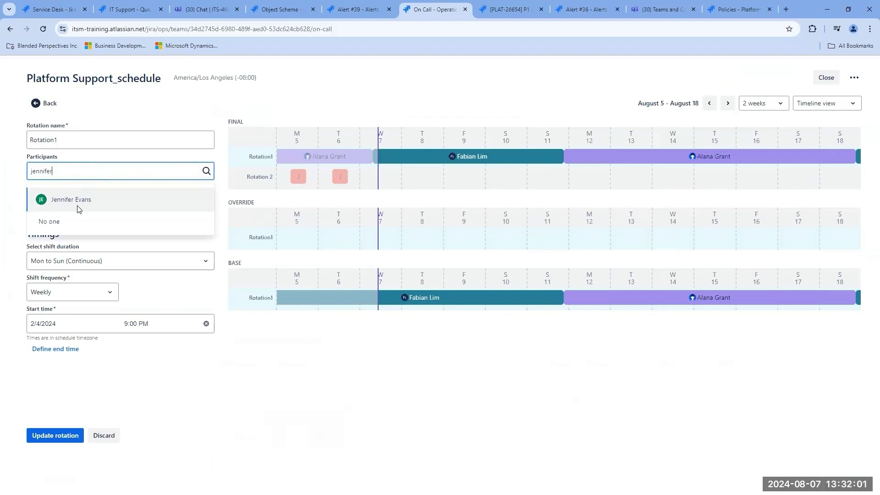
{"action": "left_click", "coordinate": [78, 204]}
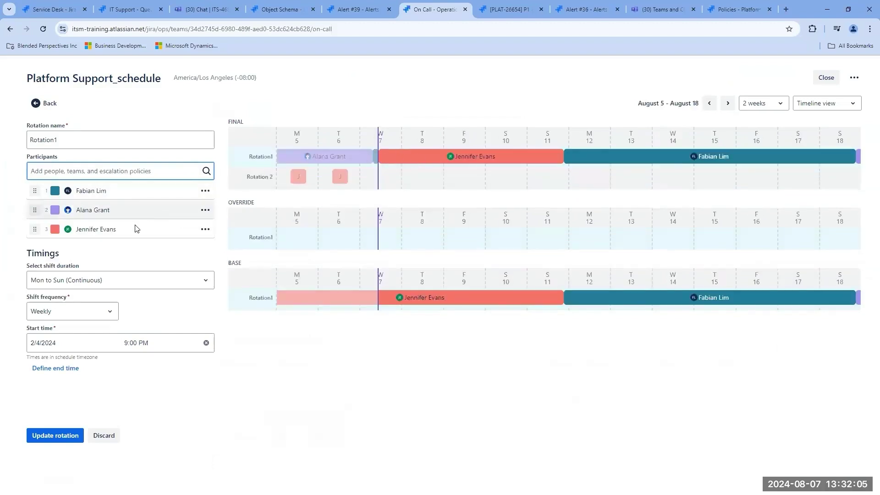
{"action": "left_click_drag", "start_coordinate": [35, 229], "coordinate": [32, 207]}
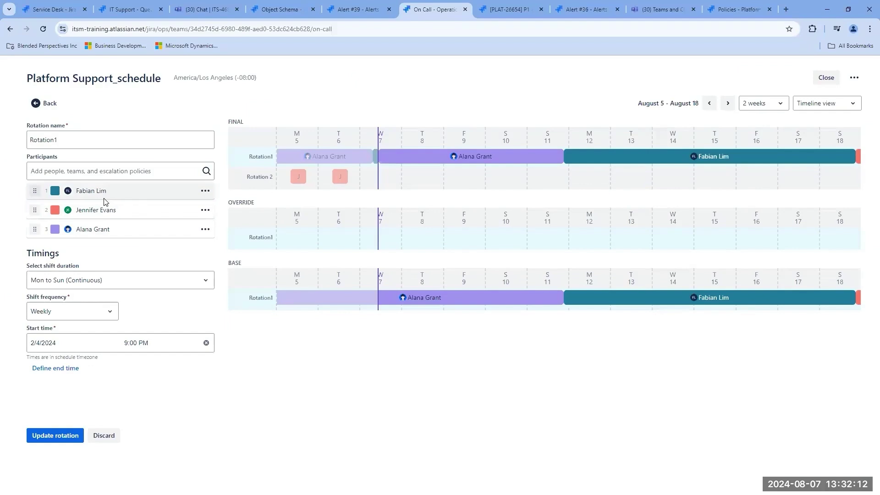
Set Rotation1's shift frequency to Daily, review the shift duration options, then update the rotation and close the schedule editor
{"action": "left_click", "coordinate": [103, 313]}
{"action": "left_click", "coordinate": [75, 337]}
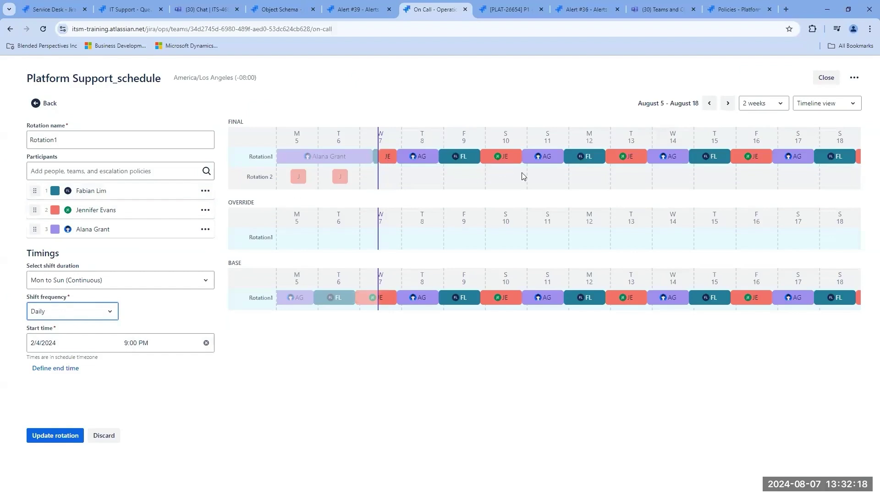
{"action": "left_click", "coordinate": [188, 288]}
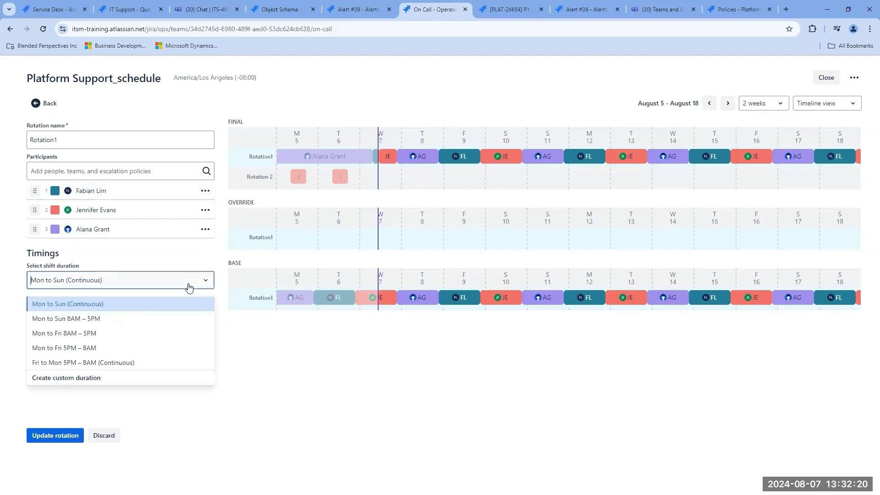
{"action": "left_click", "coordinate": [124, 263]}
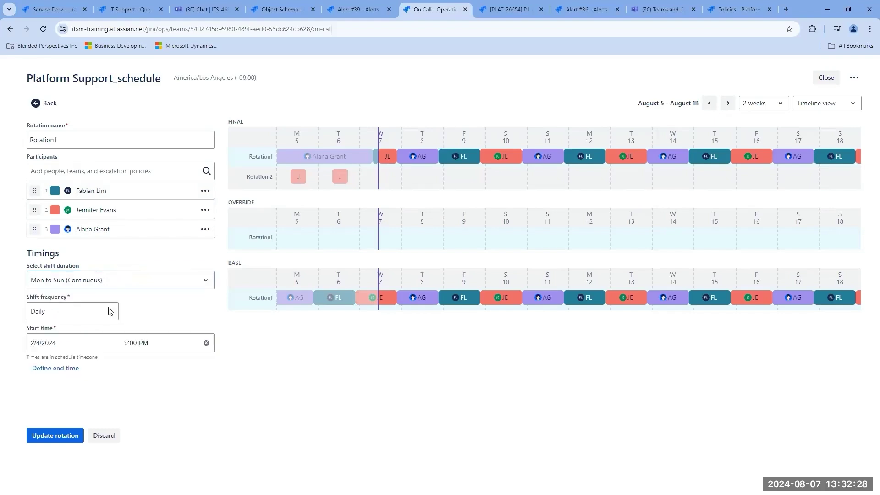
{"action": "left_click", "coordinate": [51, 439]}
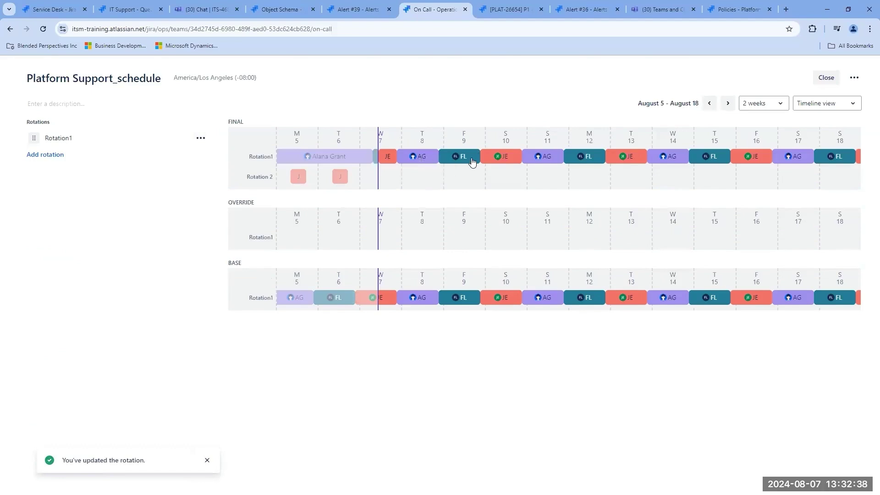
{"action": "left_click", "coordinate": [821, 82]}
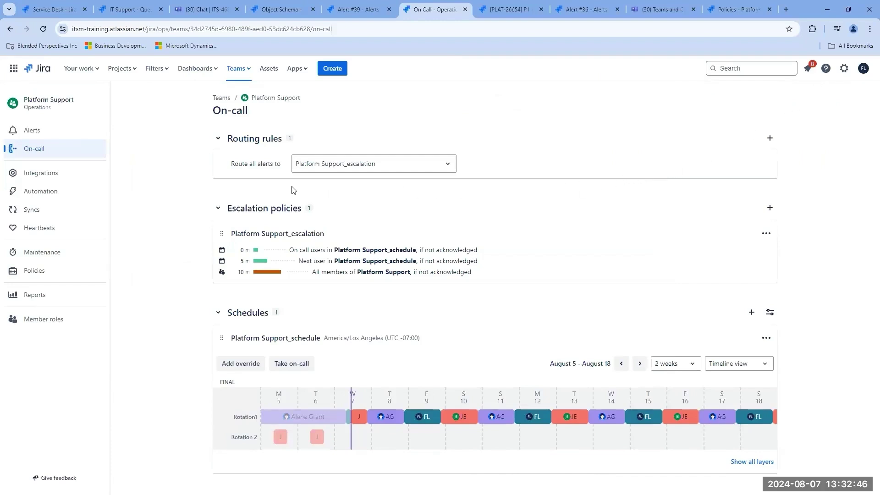
Examine the Platform Support team's integrations and browse the catalogue of products available for a new integration
{"action": "left_click", "coordinate": [64, 179]}
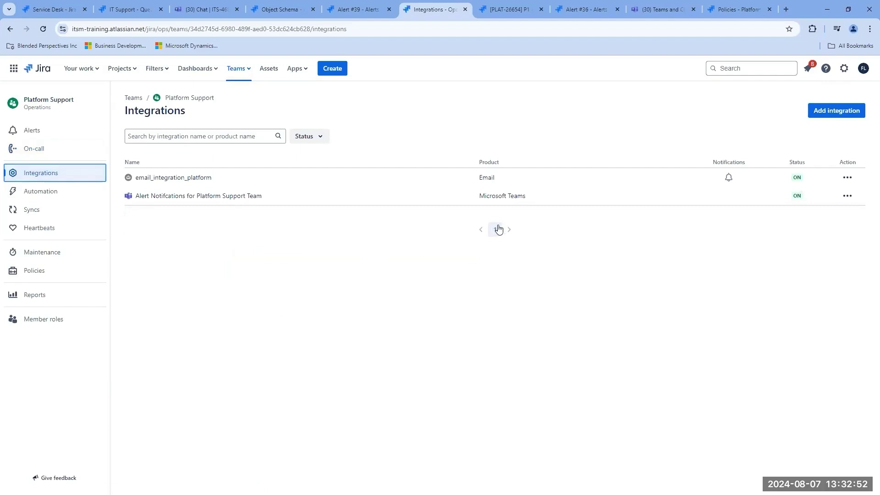
{"action": "left_click", "coordinate": [828, 115]}
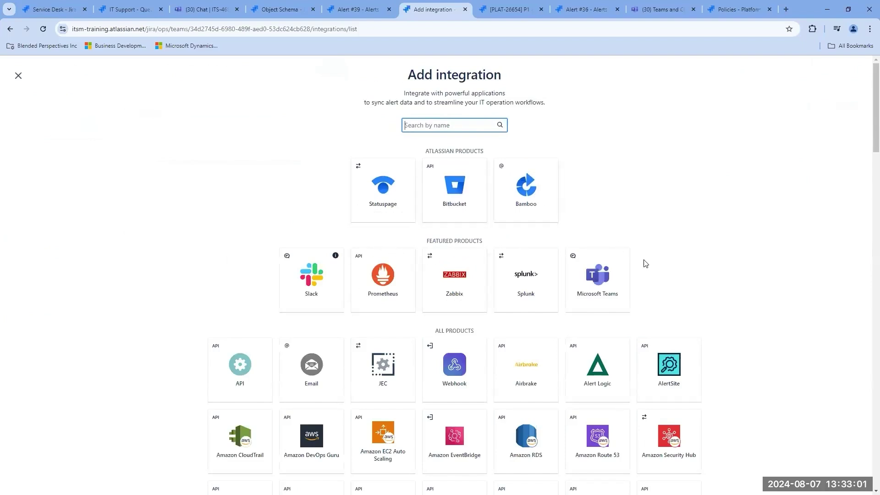
{"action": "scroll", "coordinate": [642, 262], "scroll_direction": "down", "scroll_amount": 1}
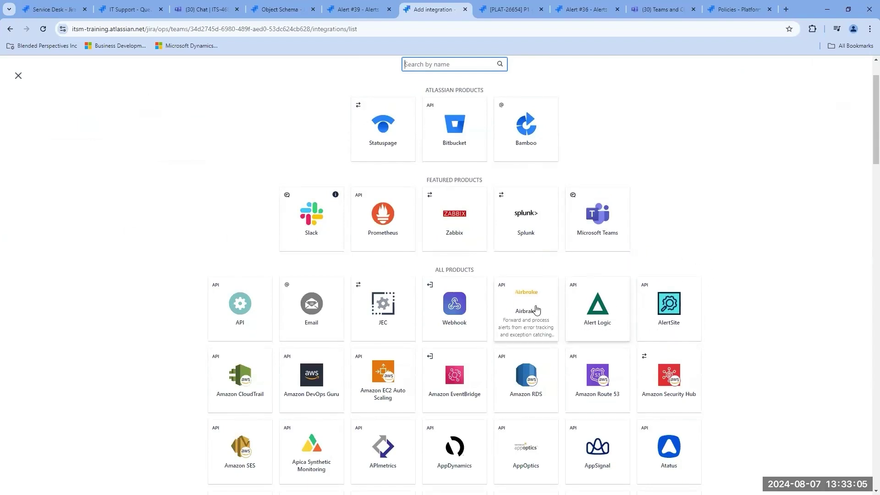
{"action": "scroll", "coordinate": [526, 308], "scroll_direction": "down", "scroll_amount": 3}
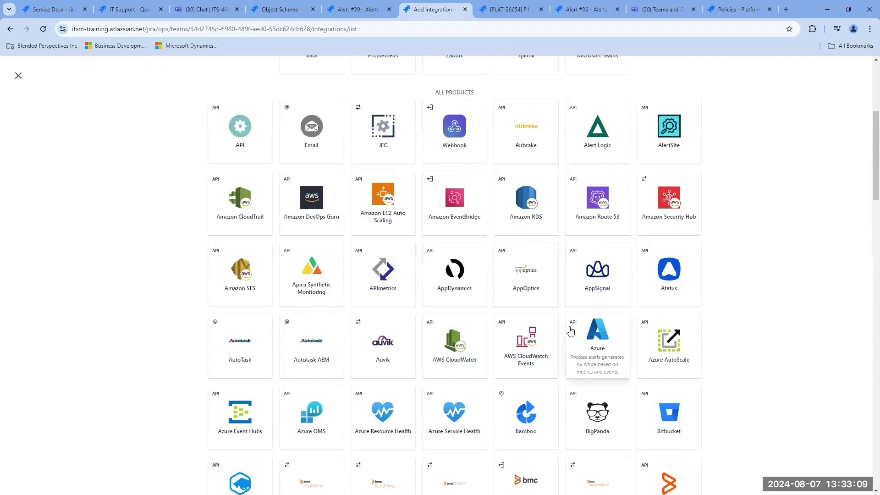
{"action": "scroll", "coordinate": [587, 339], "scroll_direction": "up", "scroll_amount": 1}
{"action": "scroll", "coordinate": [749, 327], "scroll_direction": "up", "scroll_amount": 5}
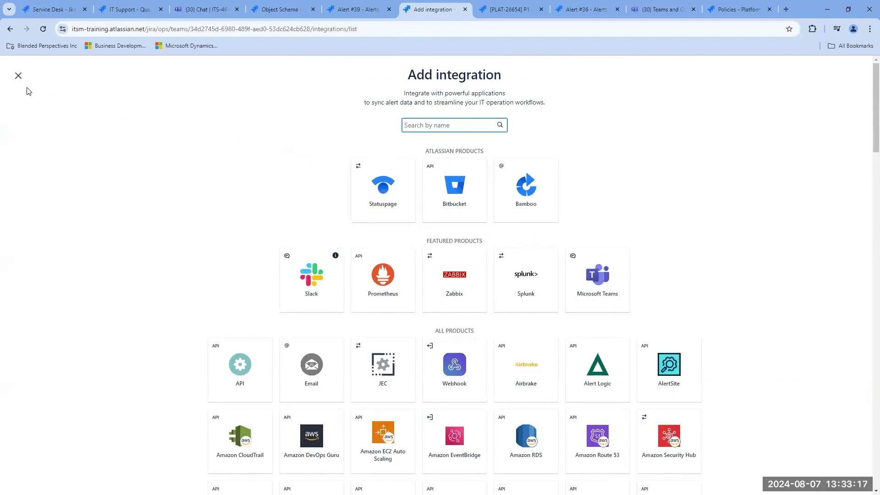
{"action": "left_click", "coordinate": [18, 75]}
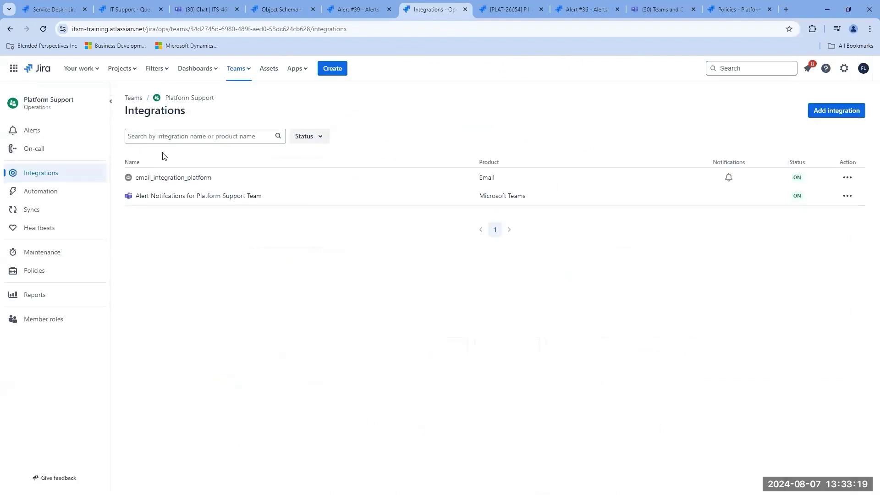
Review the Create Alert P1 rule's filters and alert properties in email_integration_platform, save the rule and return to the integrations list
{"action": "left_click", "coordinate": [172, 179]}
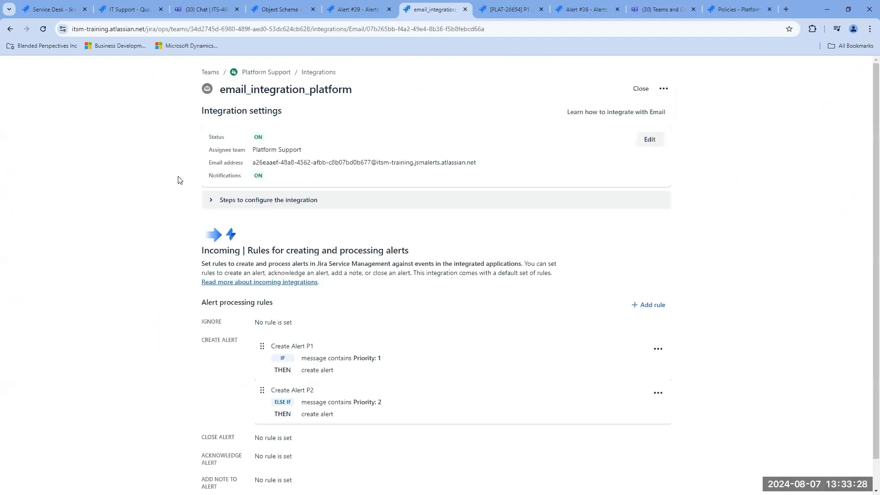
{"action": "scroll", "coordinate": [197, 188], "scroll_direction": "down", "scroll_amount": 1}
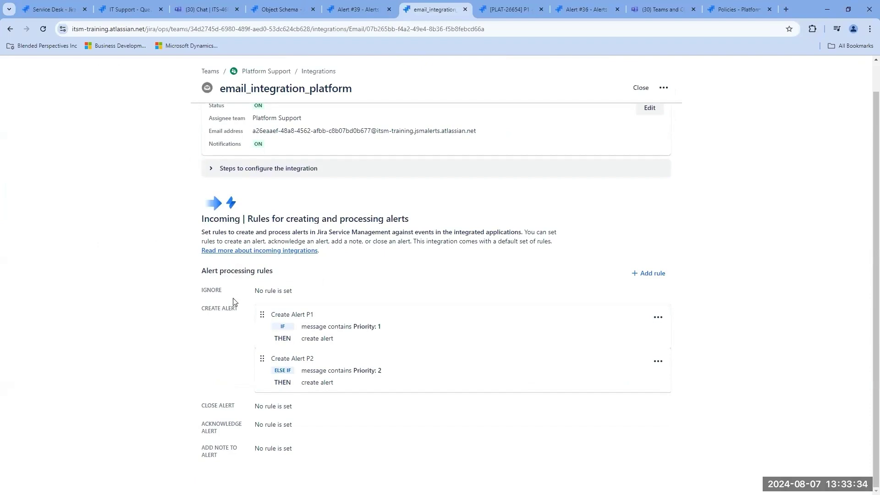
{"action": "left_click", "coordinate": [294, 320]}
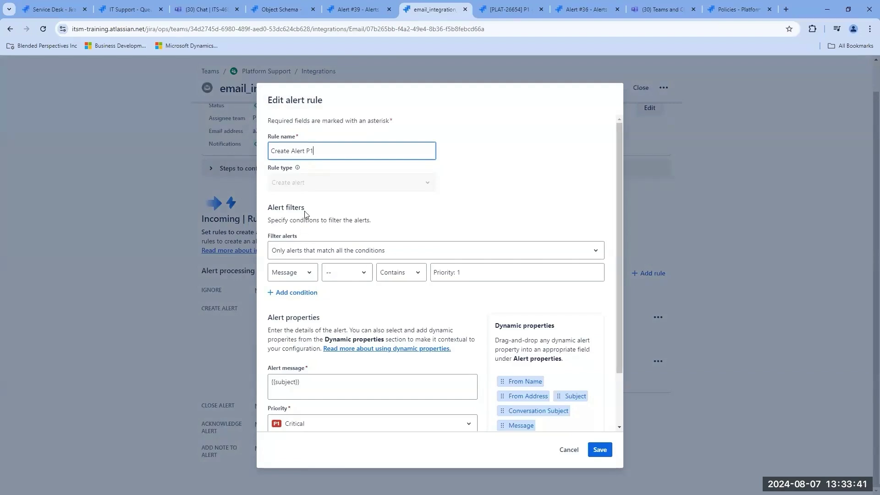
{"action": "scroll", "coordinate": [329, 217], "scroll_direction": "down", "scroll_amount": 1}
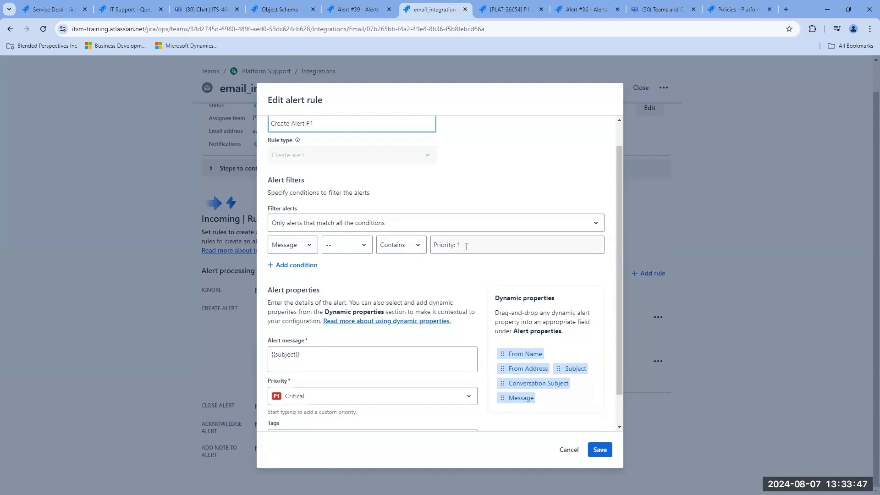
{"action": "scroll", "coordinate": [419, 340], "scroll_direction": "down", "scroll_amount": 1}
{"action": "scroll", "coordinate": [336, 348], "scroll_direction": "down", "scroll_amount": 1}
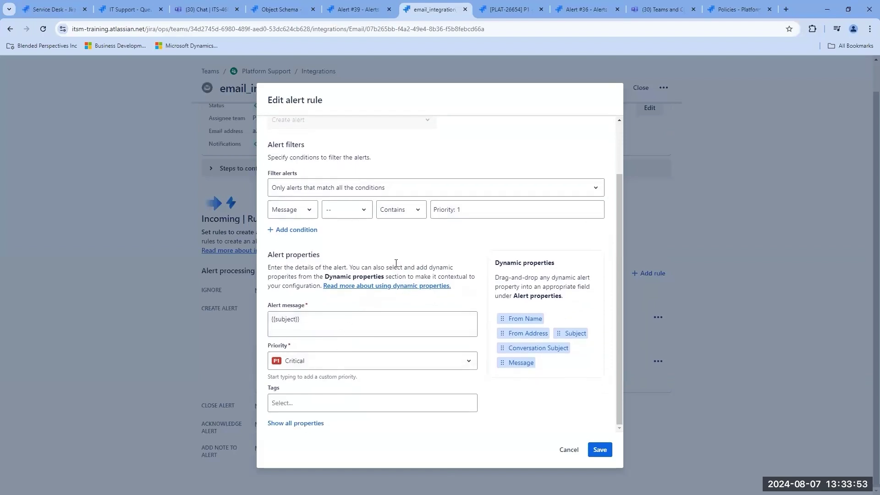
{"action": "left_click", "coordinate": [600, 450]}
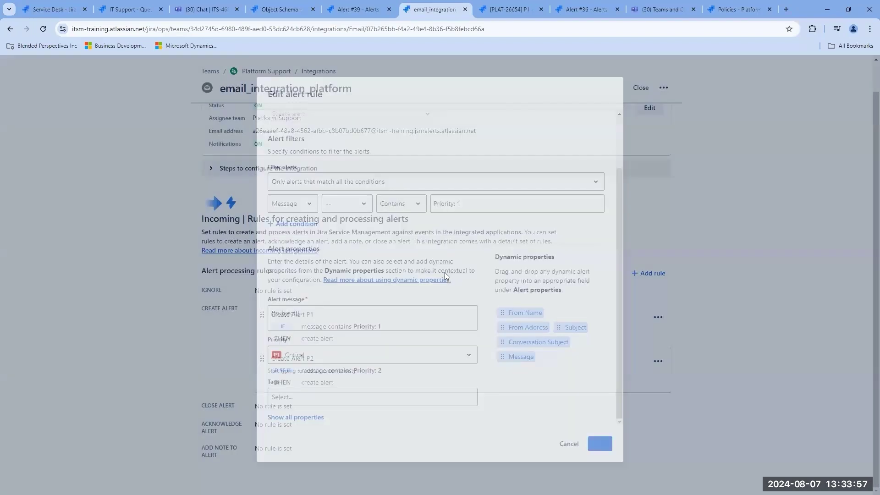
{"action": "scroll", "coordinate": [374, 201], "scroll_direction": "up", "scroll_amount": 1}
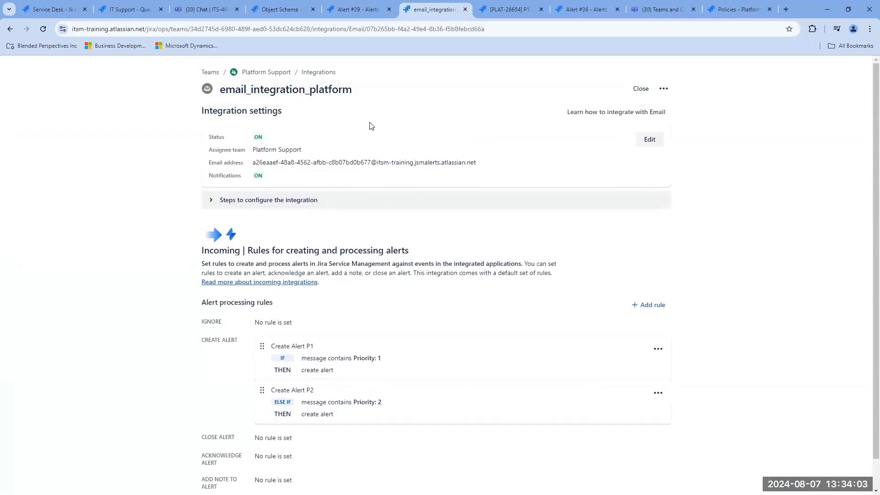
{"action": "left_click", "coordinate": [636, 93]}
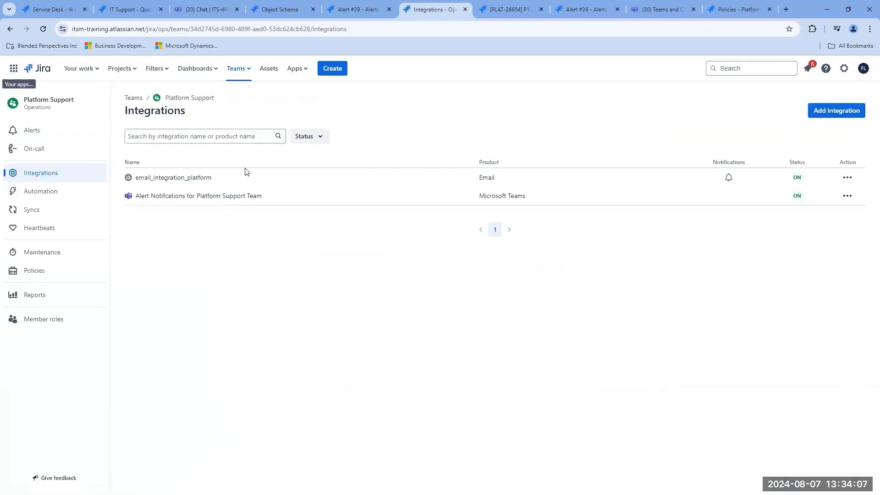
Examine the alert field condition and the Create incident action in the team's P1 alert automation rule, then return to the rules list
{"action": "left_click", "coordinate": [67, 194]}
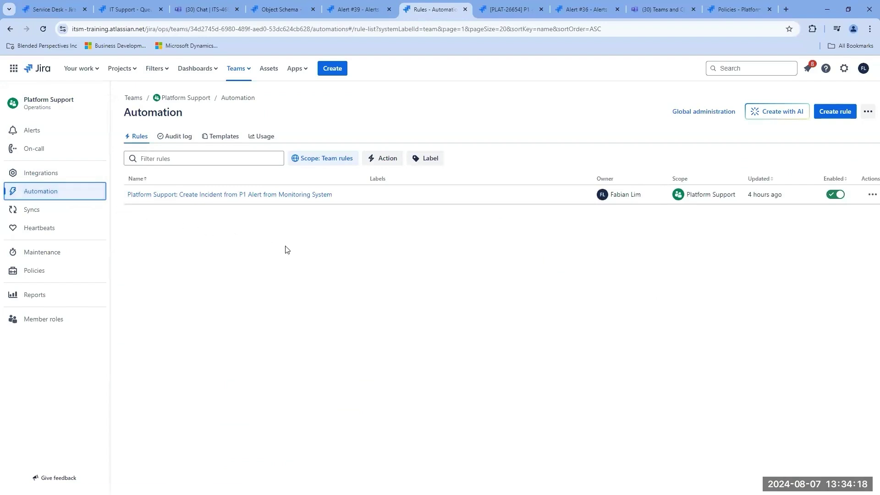
{"action": "left_click", "coordinate": [232, 195]}
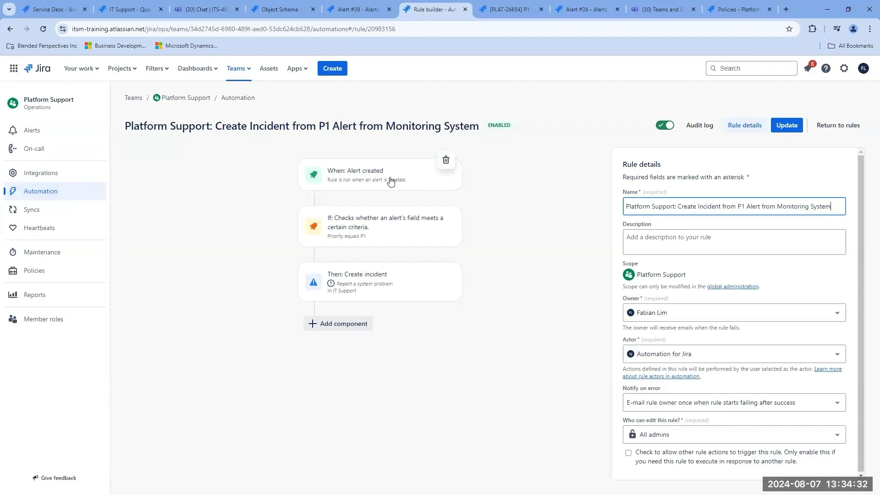
{"action": "left_click", "coordinate": [388, 220]}
{"action": "left_click", "coordinate": [532, 361]}
{"action": "left_click", "coordinate": [407, 288]}
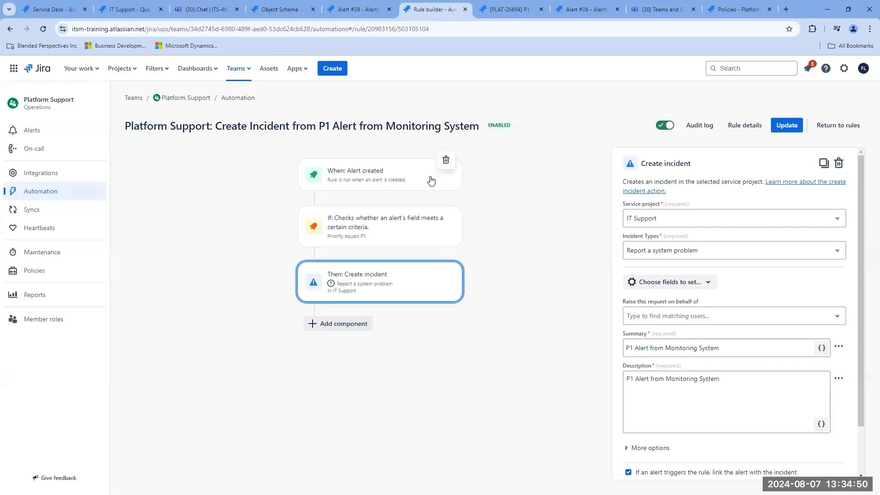
{"action": "left_click", "coordinate": [435, 227]}
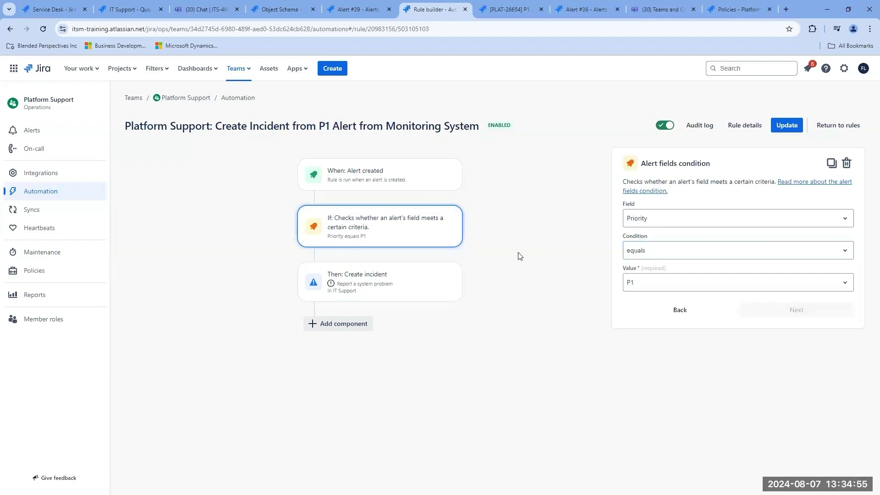
{"action": "left_click", "coordinate": [399, 291]}
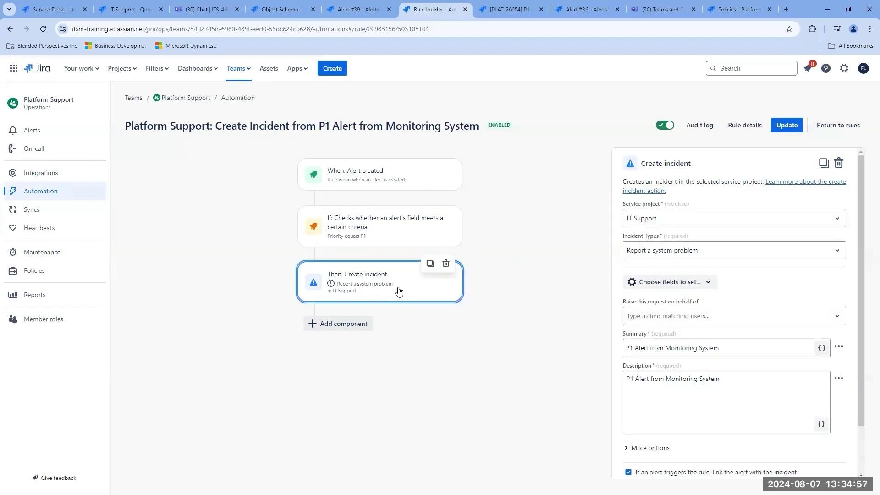
{"action": "left_click", "coordinate": [844, 129]}
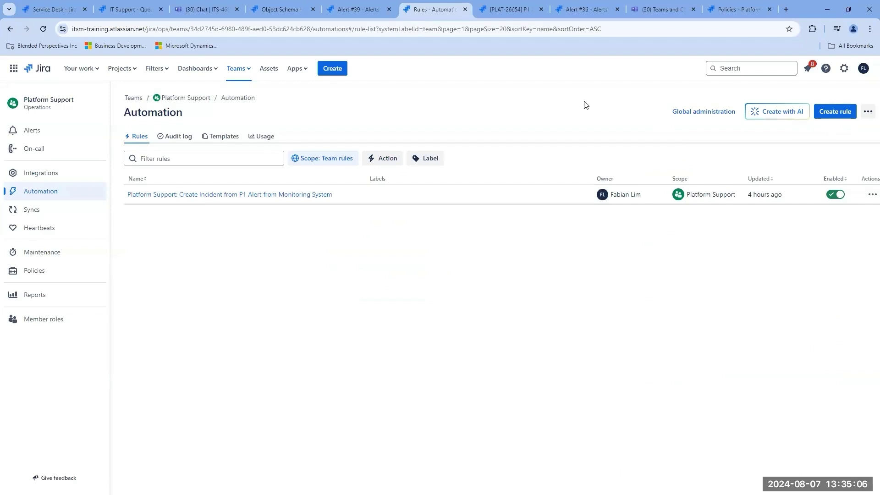
Review the Platform Support team's Team Productivity Analytics report, including alerts per day by status and priority and the metrics per user
{"action": "left_click", "coordinate": [726, 7]}
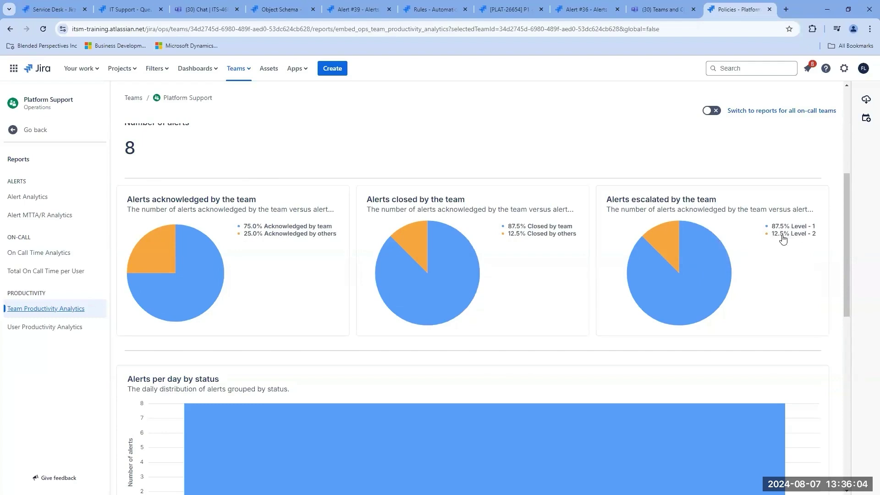
{"action": "scroll", "coordinate": [772, 245], "scroll_direction": "down", "scroll_amount": 3}
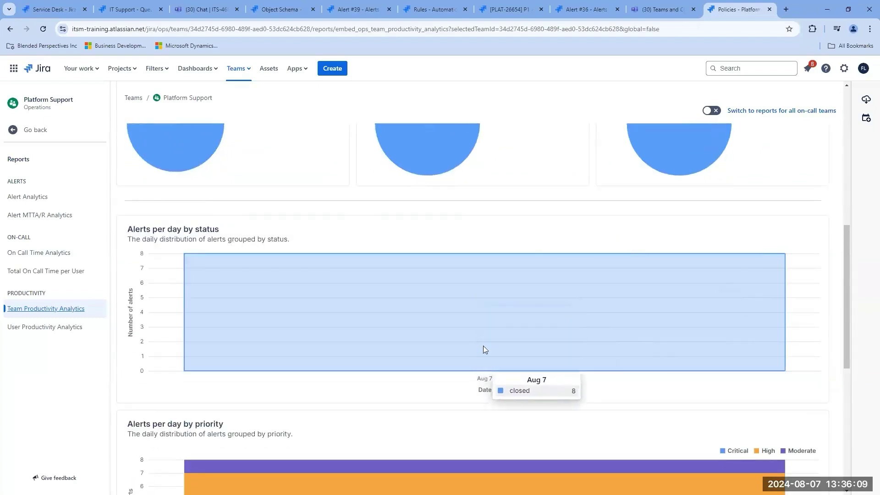
{"action": "scroll", "coordinate": [467, 285], "scroll_direction": "down", "scroll_amount": 4}
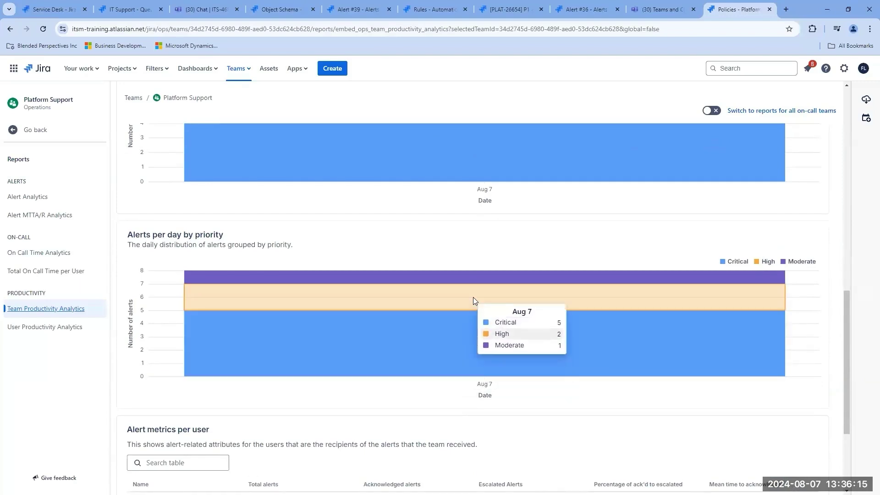
{"action": "scroll", "coordinate": [473, 297], "scroll_direction": "down", "scroll_amount": 2}
{"action": "scroll", "coordinate": [474, 300], "scroll_direction": "down", "scroll_amount": 1}
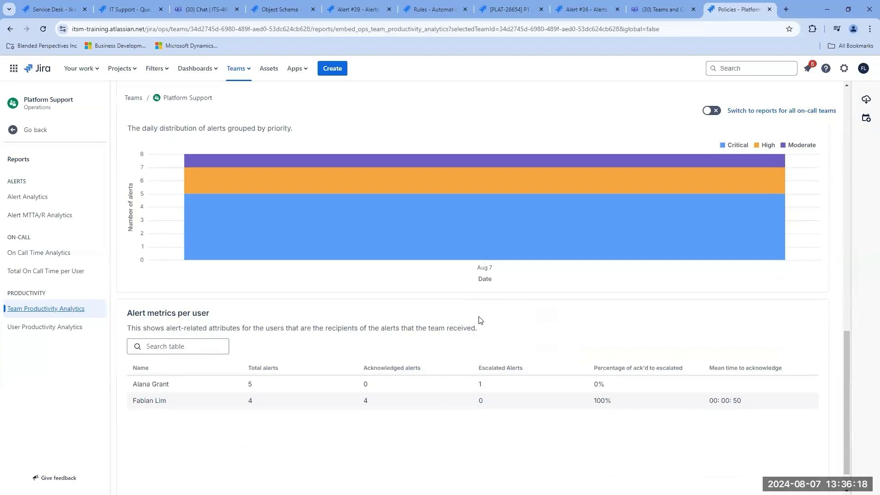